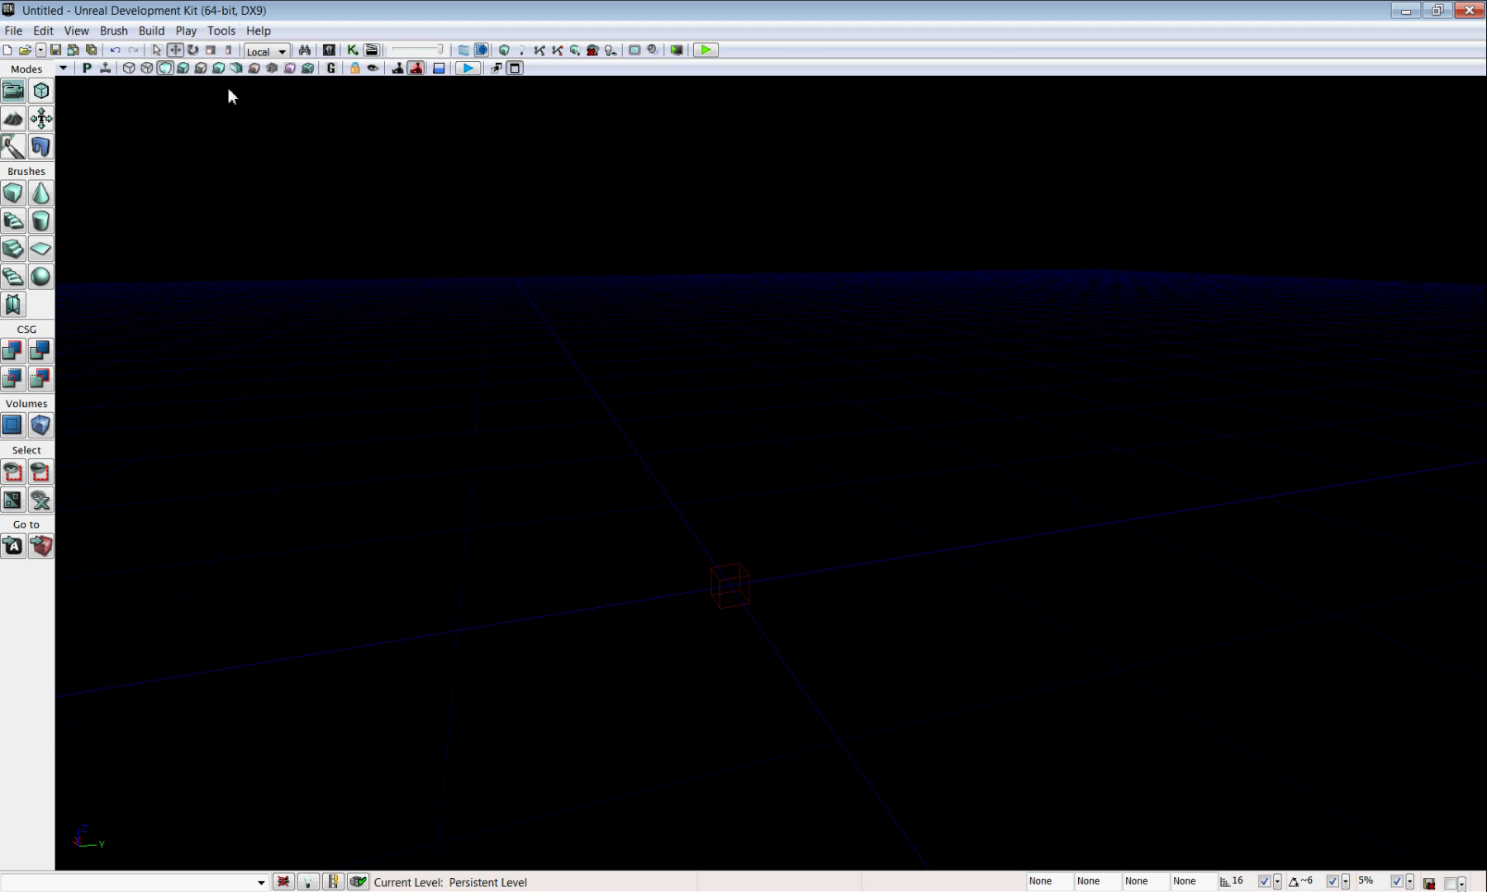
Create a new terrain at location 0, 0, 0 with 16 by 16 patches.
{"action": "left_click", "coordinate": [222, 31]}
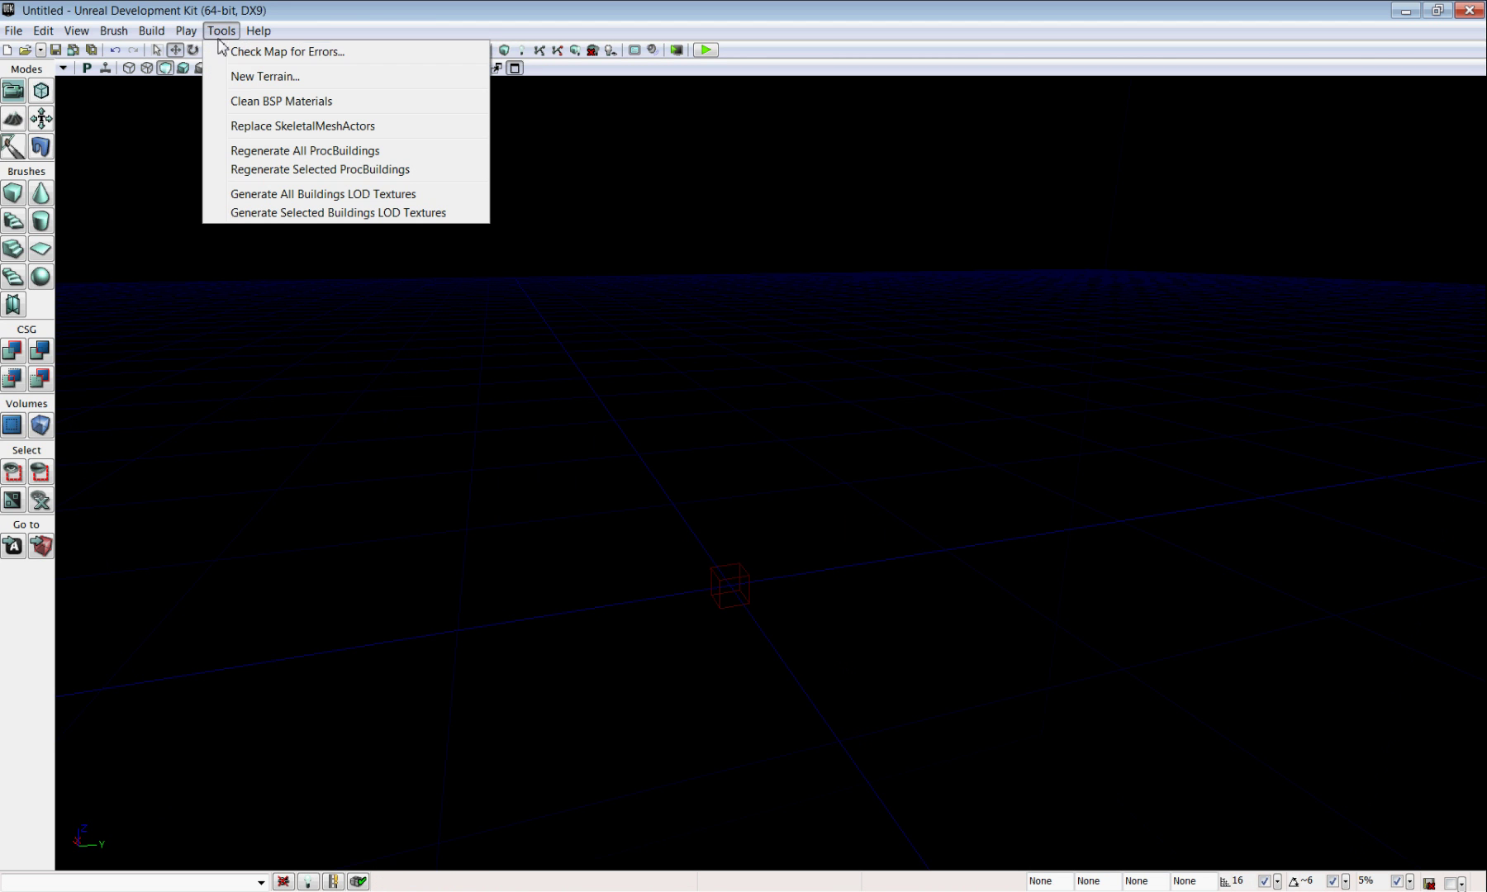
{"action": "left_click", "coordinate": [242, 77]}
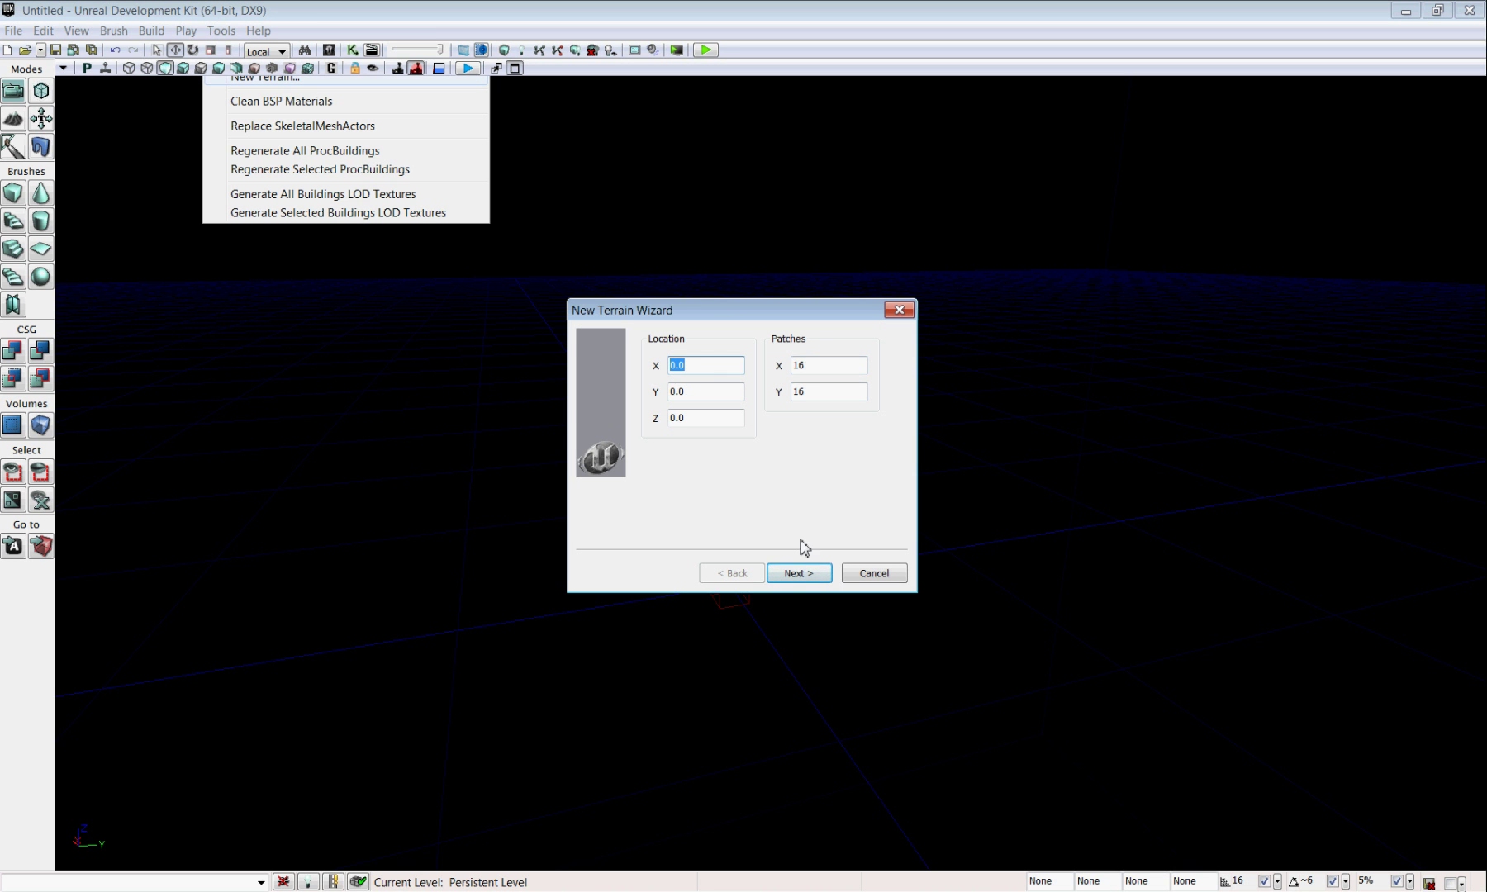
{"action": "left_click", "coordinate": [799, 575]}
{"action": "left_click", "coordinate": [798, 576]}
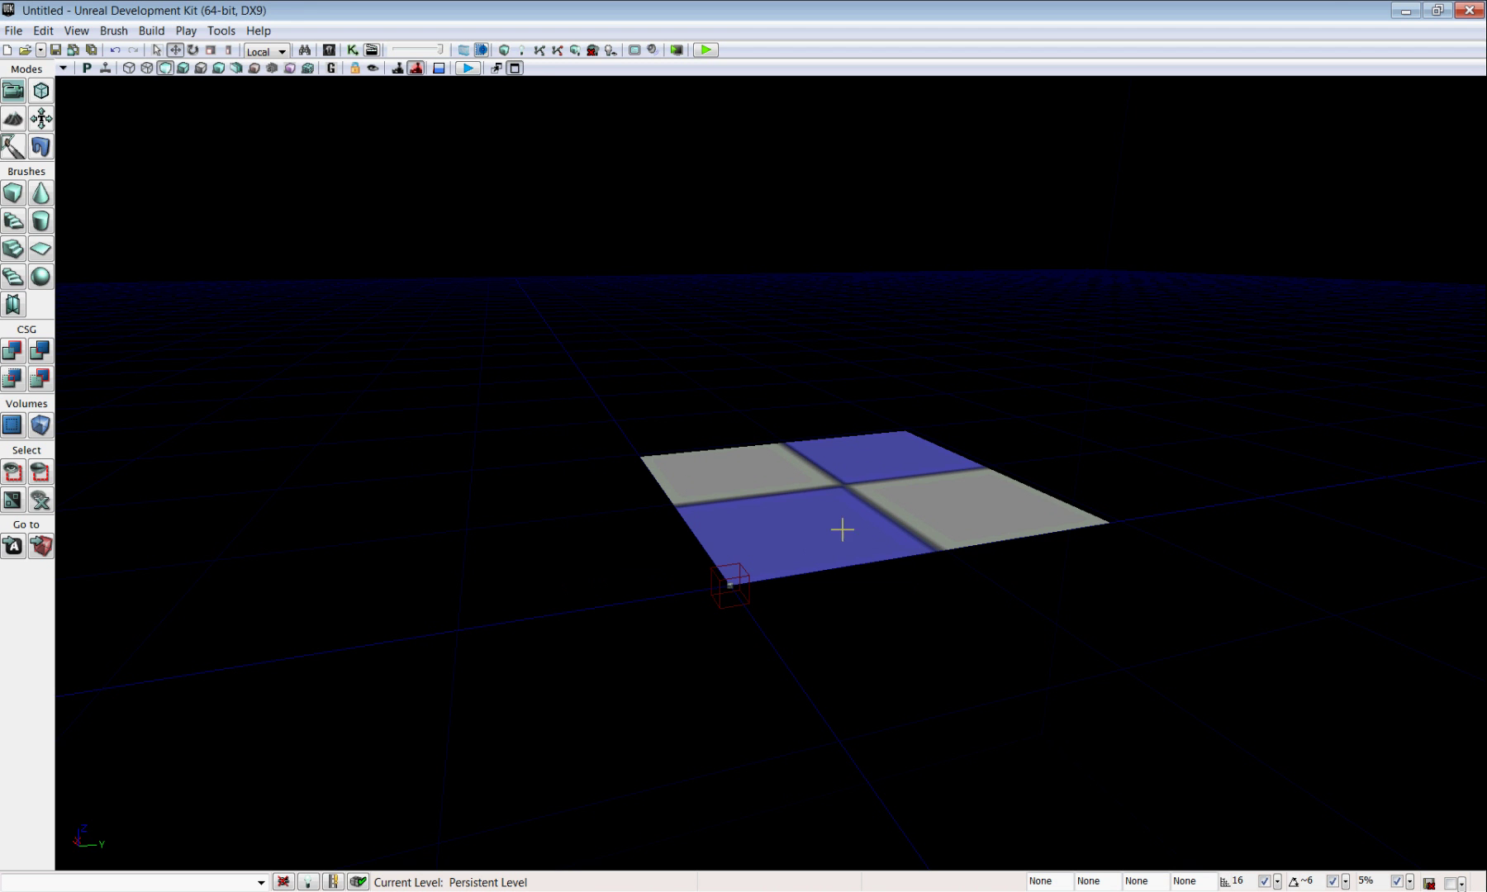
Open the terrain editing mode for the new terrain and move its settings window away from the terrain.
{"action": "right_click_drag", "start_coordinate": [841, 608], "coordinate": [734, 507]}
{"action": "scroll", "coordinate": [685, 443], "scroll_direction": "up", "scroll_amount": 2}
{"action": "right_click_drag", "start_coordinate": [1057, 407], "coordinate": [1014, 400]}
{"action": "right_click", "coordinate": [1021, 403]}
{"action": "left_click", "coordinate": [962, 350]}
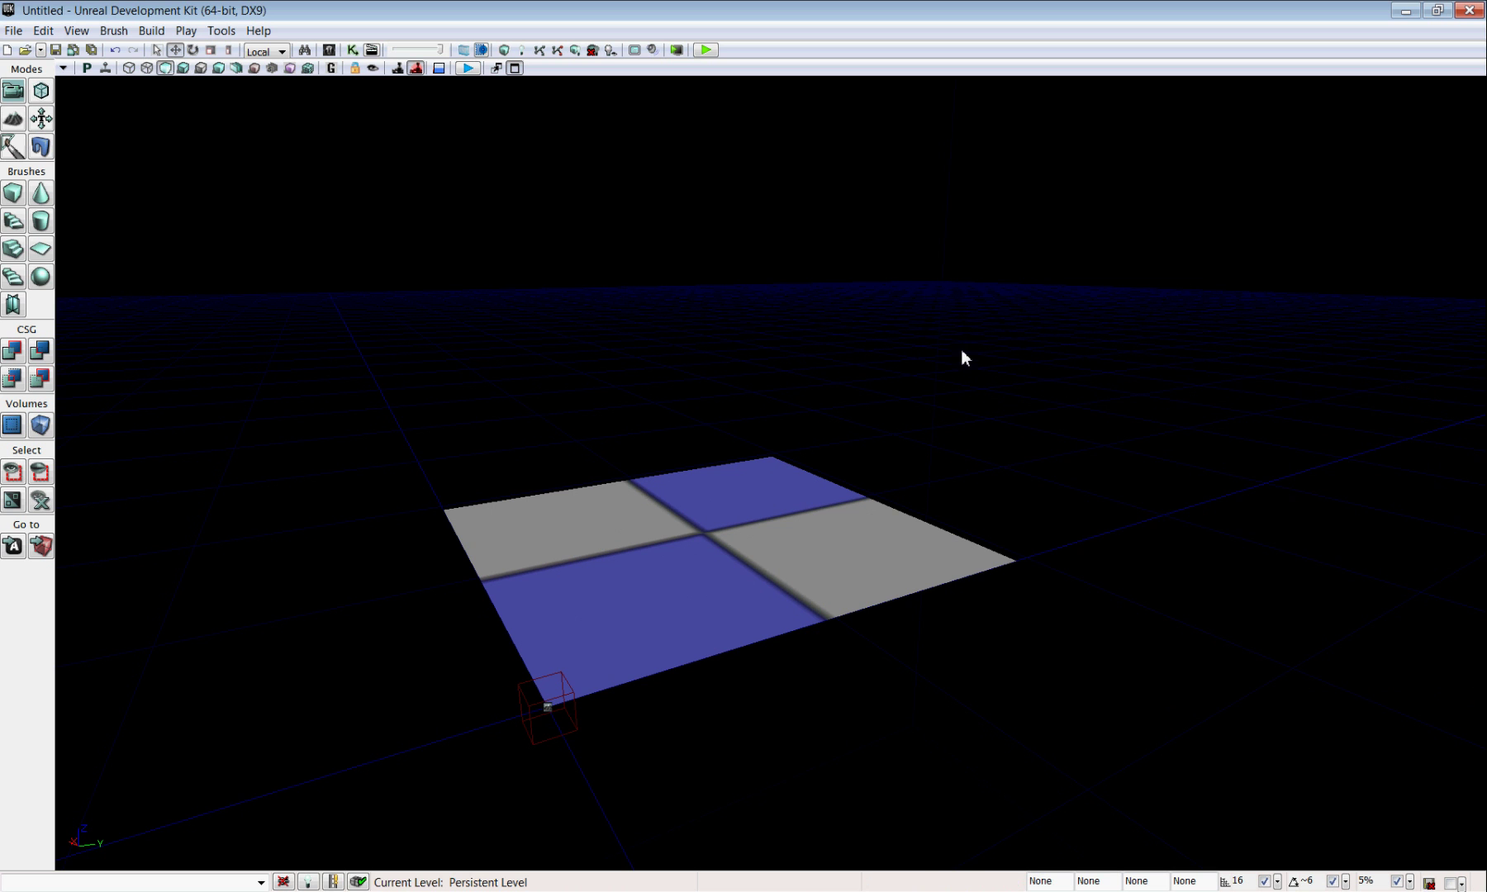
{"action": "left_click", "coordinate": [13, 121]}
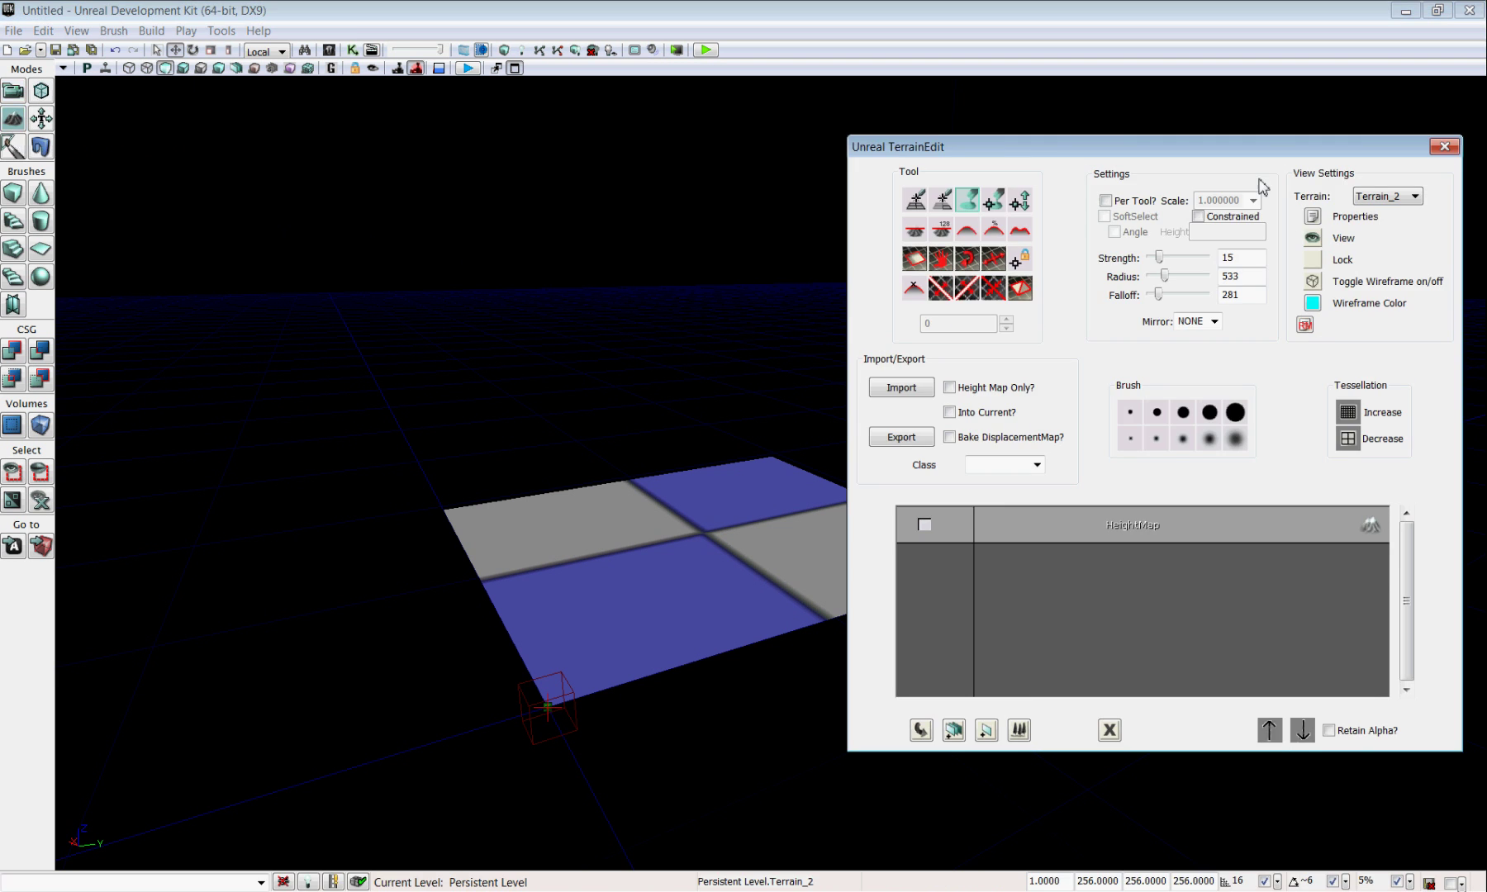
{"action": "mouse_move", "coordinate": [1198, 150]}
{"action": "left_mouse_down"}
{"action": "mouse_move", "coordinate": [1228, 140]}
{"action": "mouse_move", "coordinate": [1173, 135]}
{"action": "left_mouse_up"}
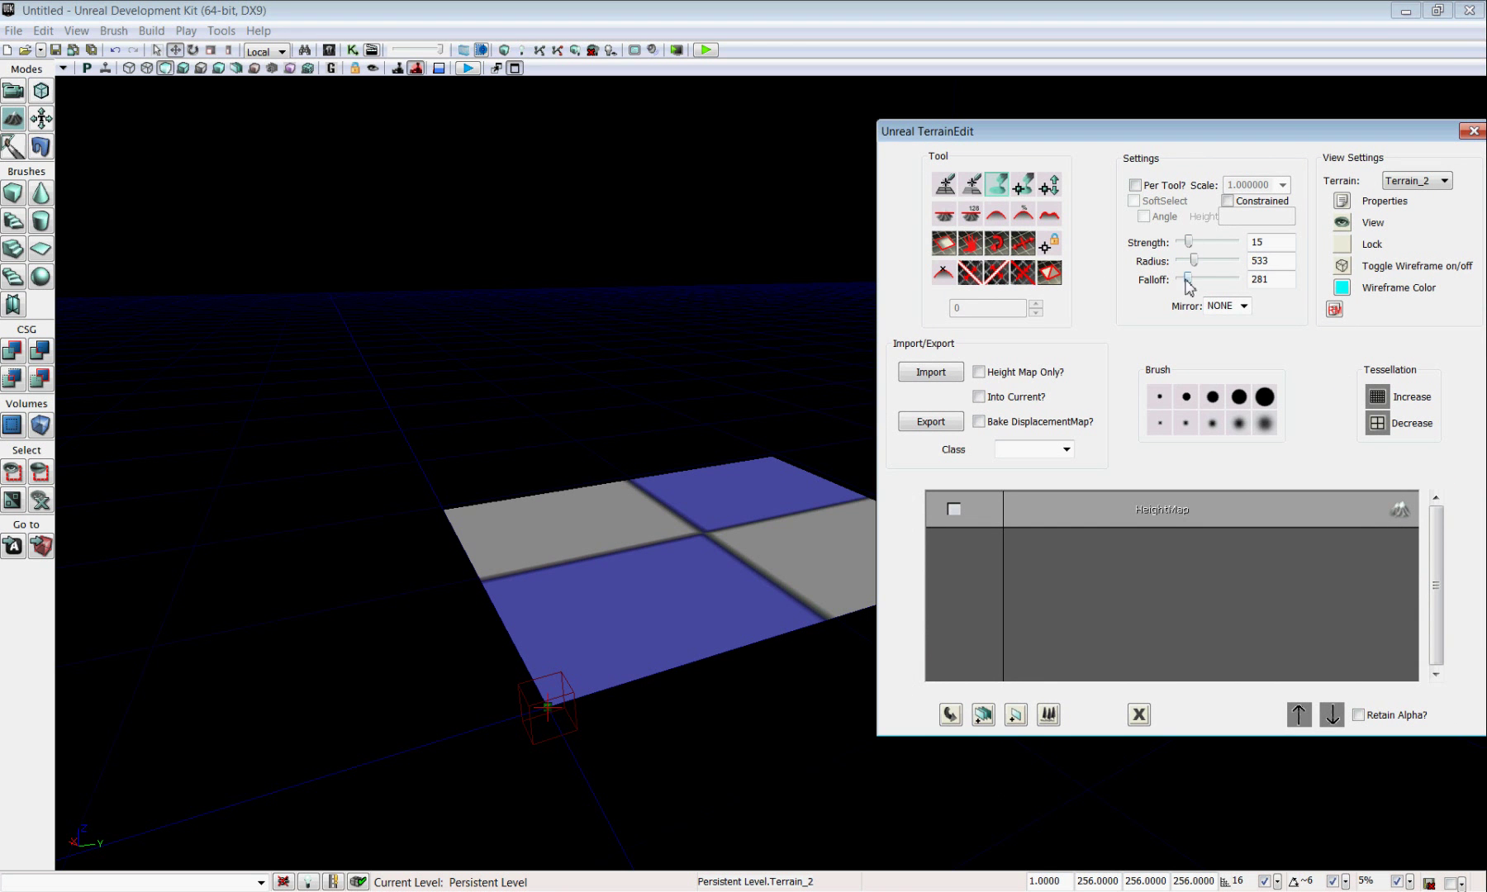
Review the mirror options, keep NONE, and switch the Per Tool setting on and back off.
{"action": "left_click", "coordinate": [1243, 307]}
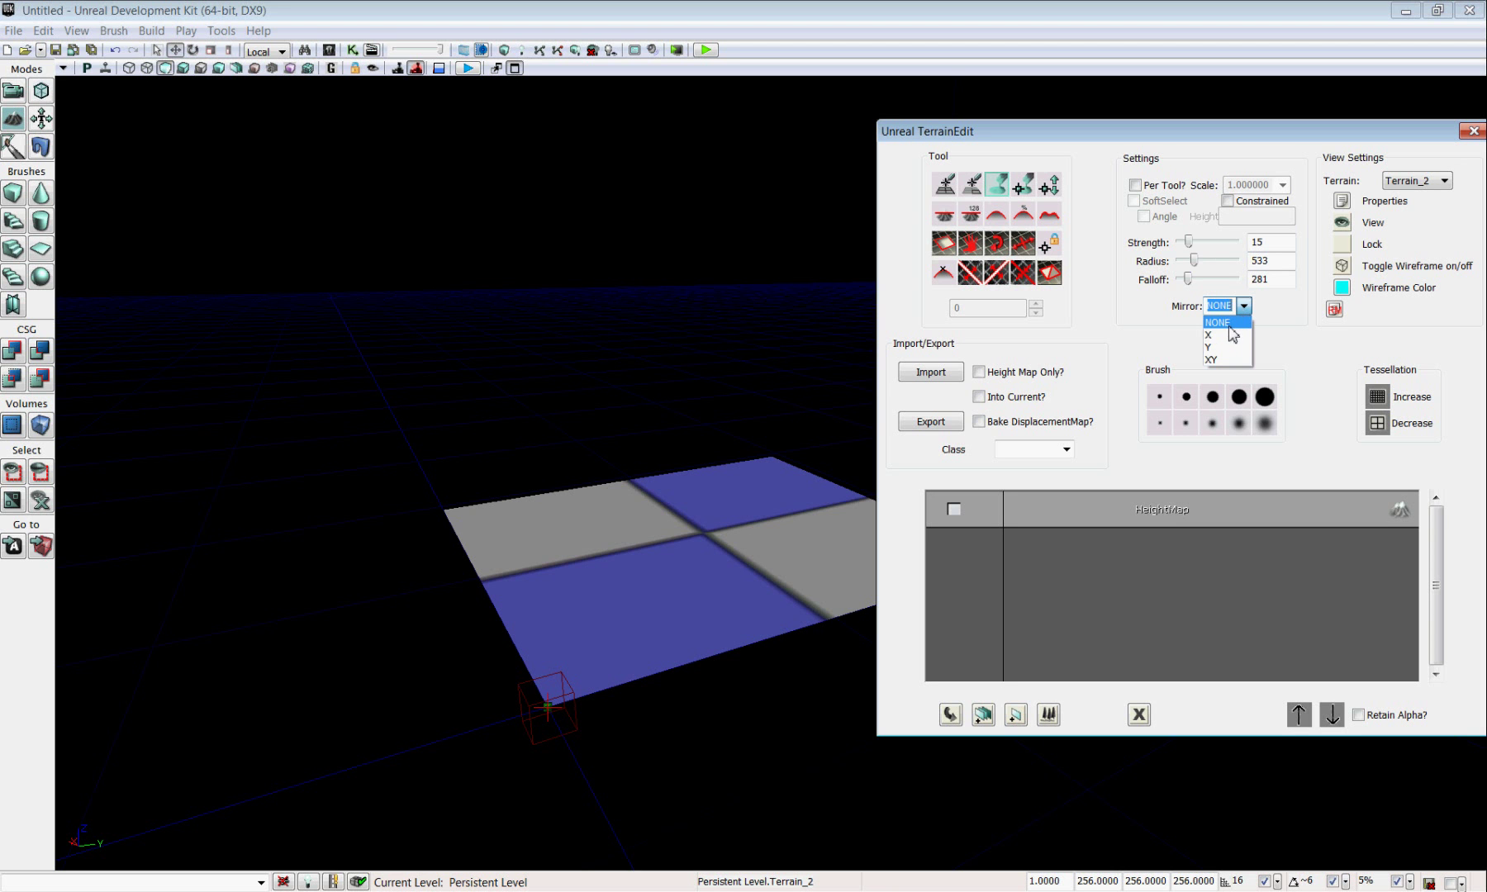
{"action": "left_click", "coordinate": [1223, 323]}
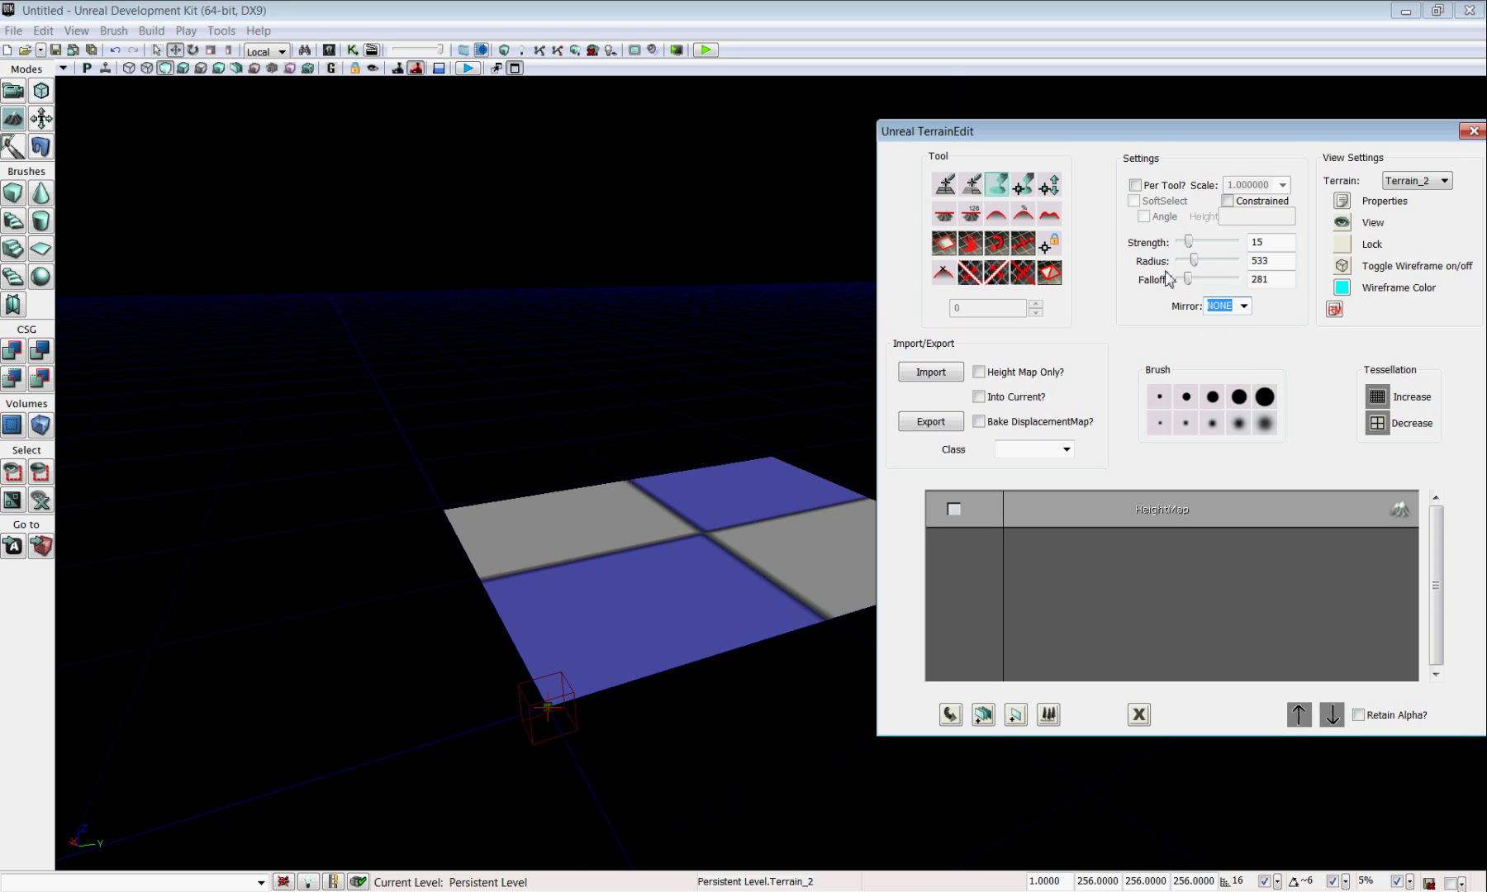
{"action": "left_click", "coordinate": [1136, 186]}
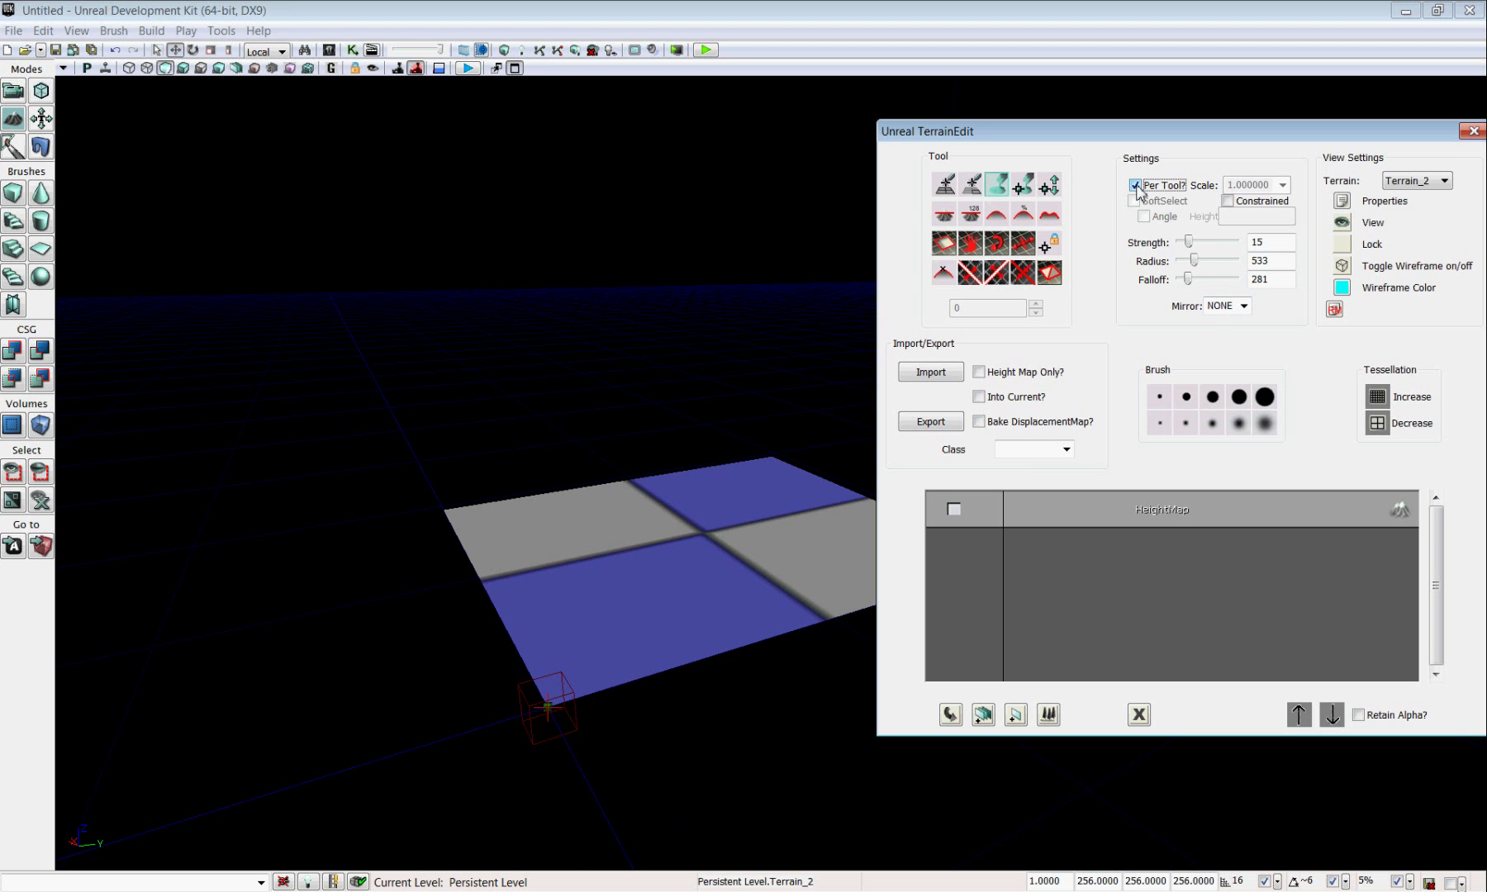
{"action": "left_click", "coordinate": [1136, 186]}
Show the terrain's wireframe and increase its tessellation, accepting the added vertices.
{"action": "left_click", "coordinate": [1341, 267]}
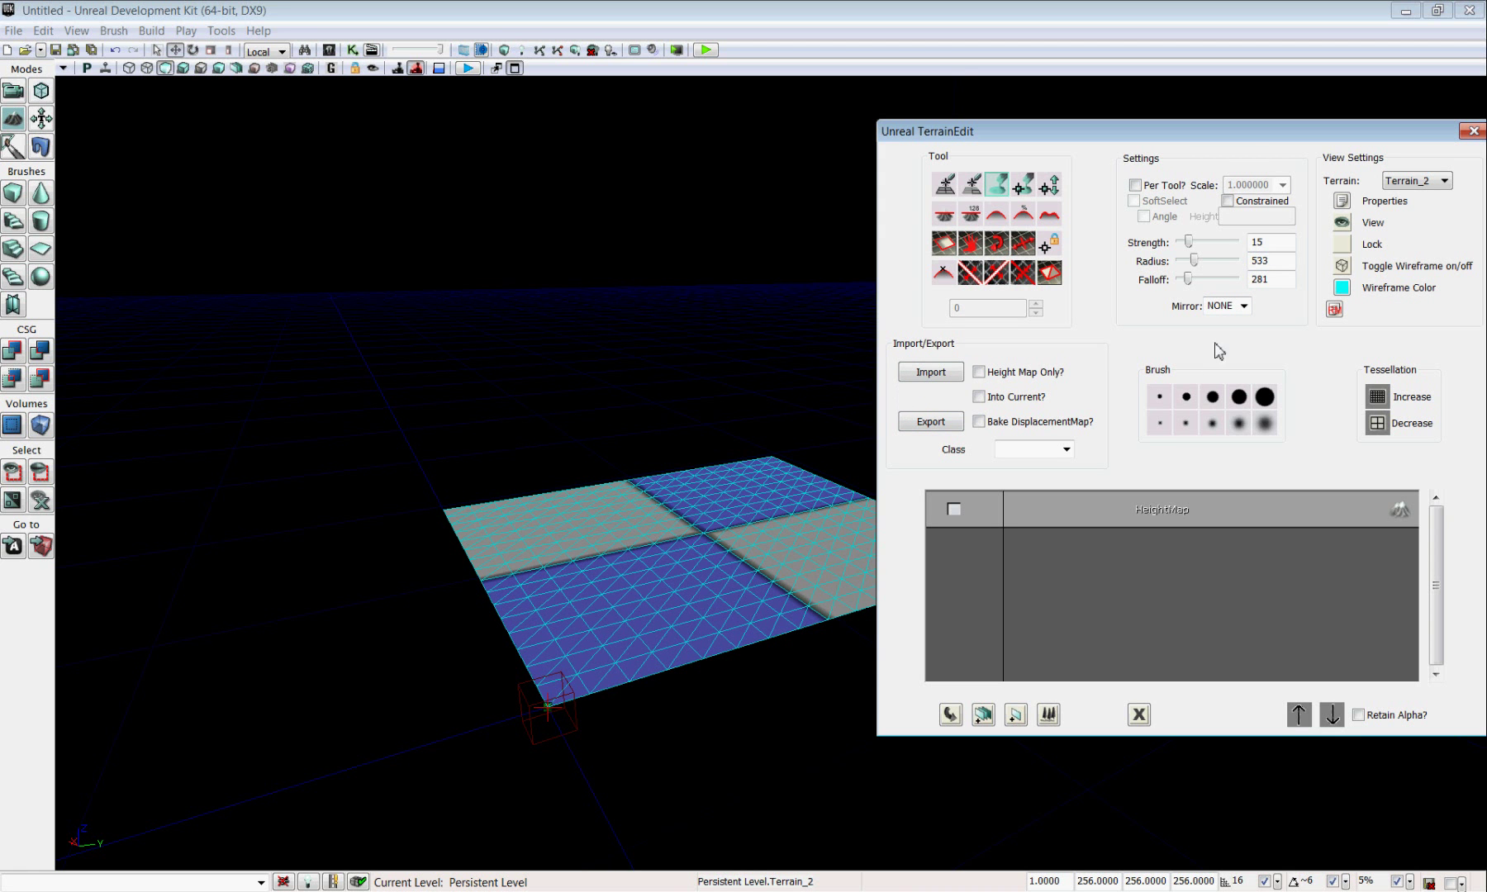
{"action": "right_click", "coordinate": [1264, 400]}
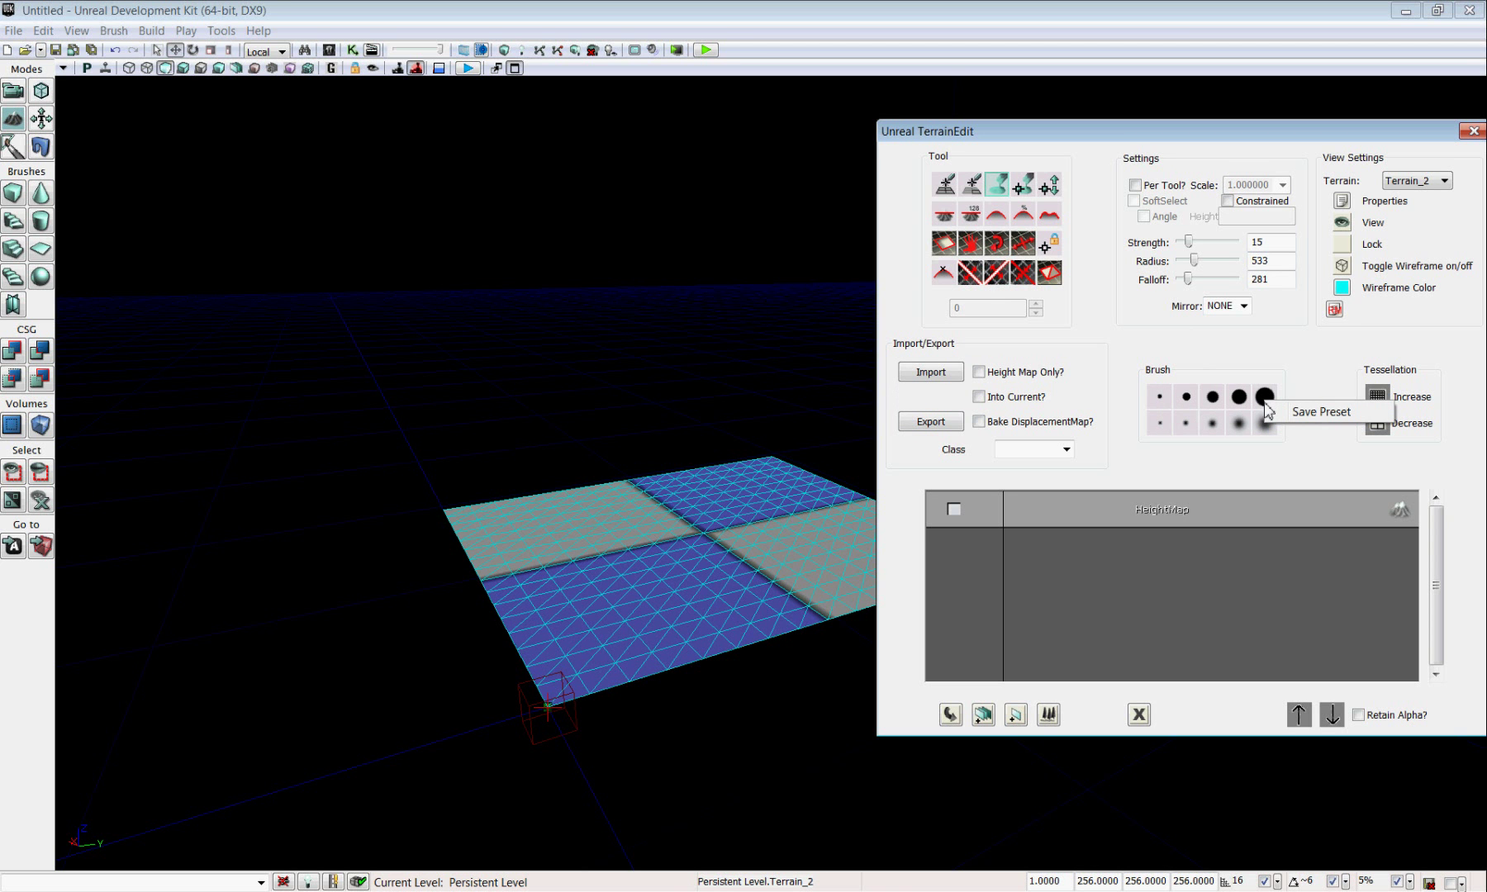
{"action": "left_click", "coordinate": [1301, 380]}
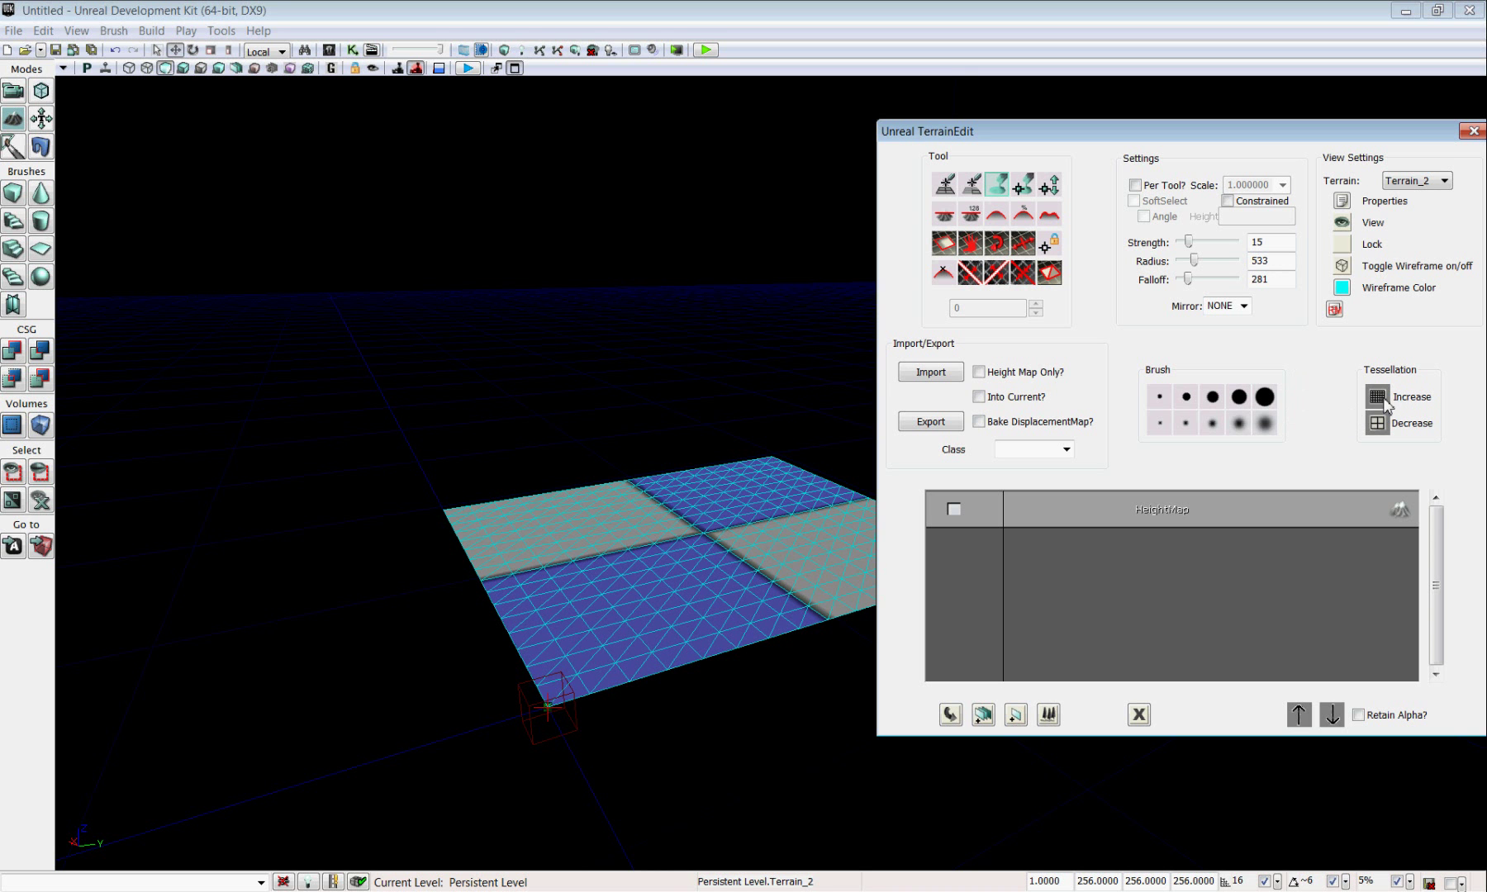
{"action": "left_click", "coordinate": [1380, 399]}
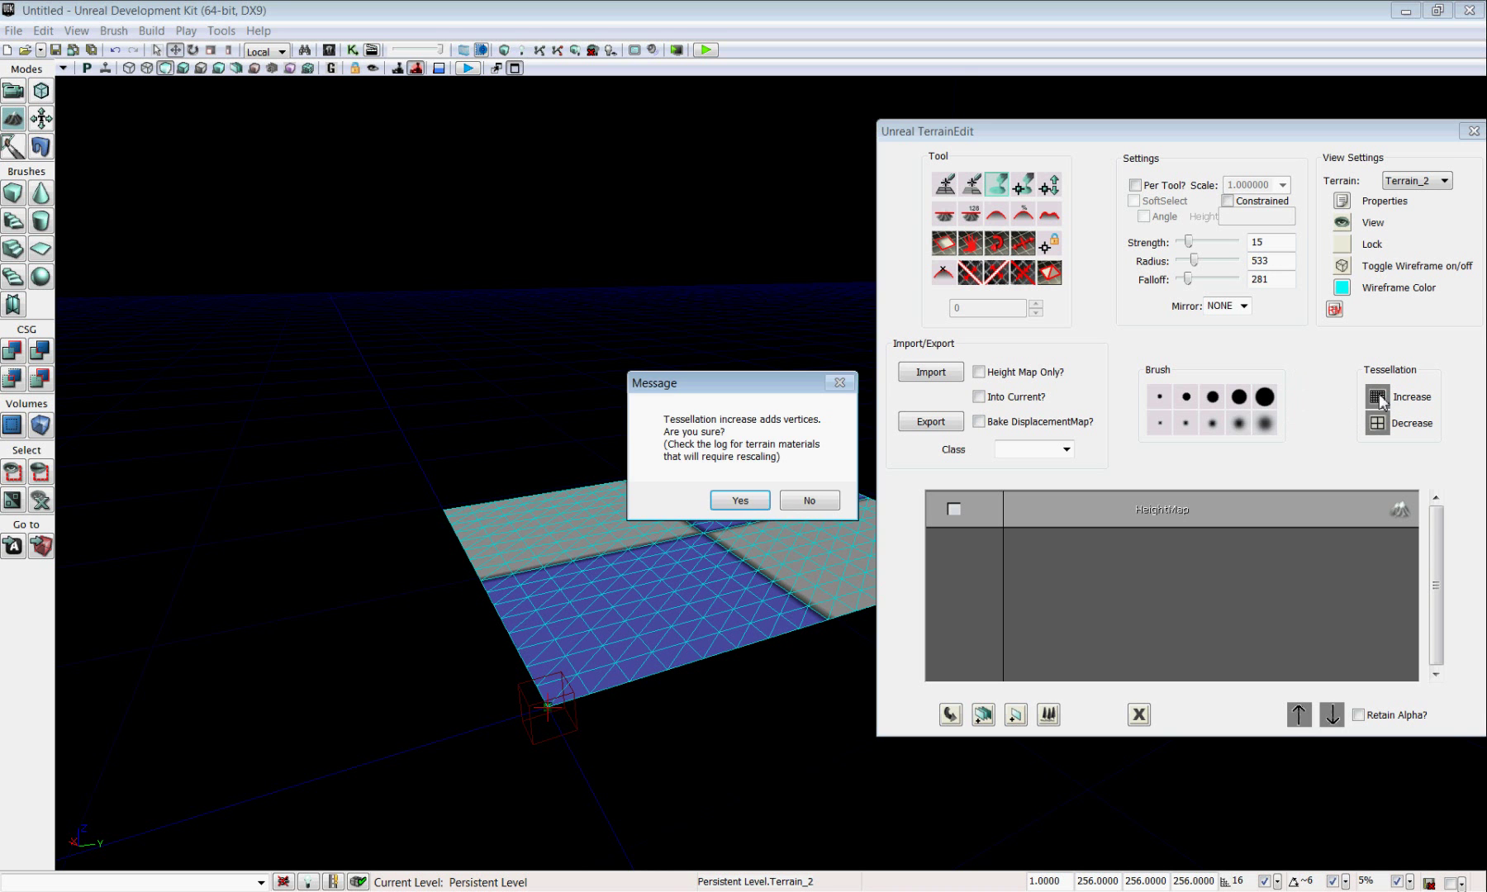
{"action": "left_click", "coordinate": [741, 501]}
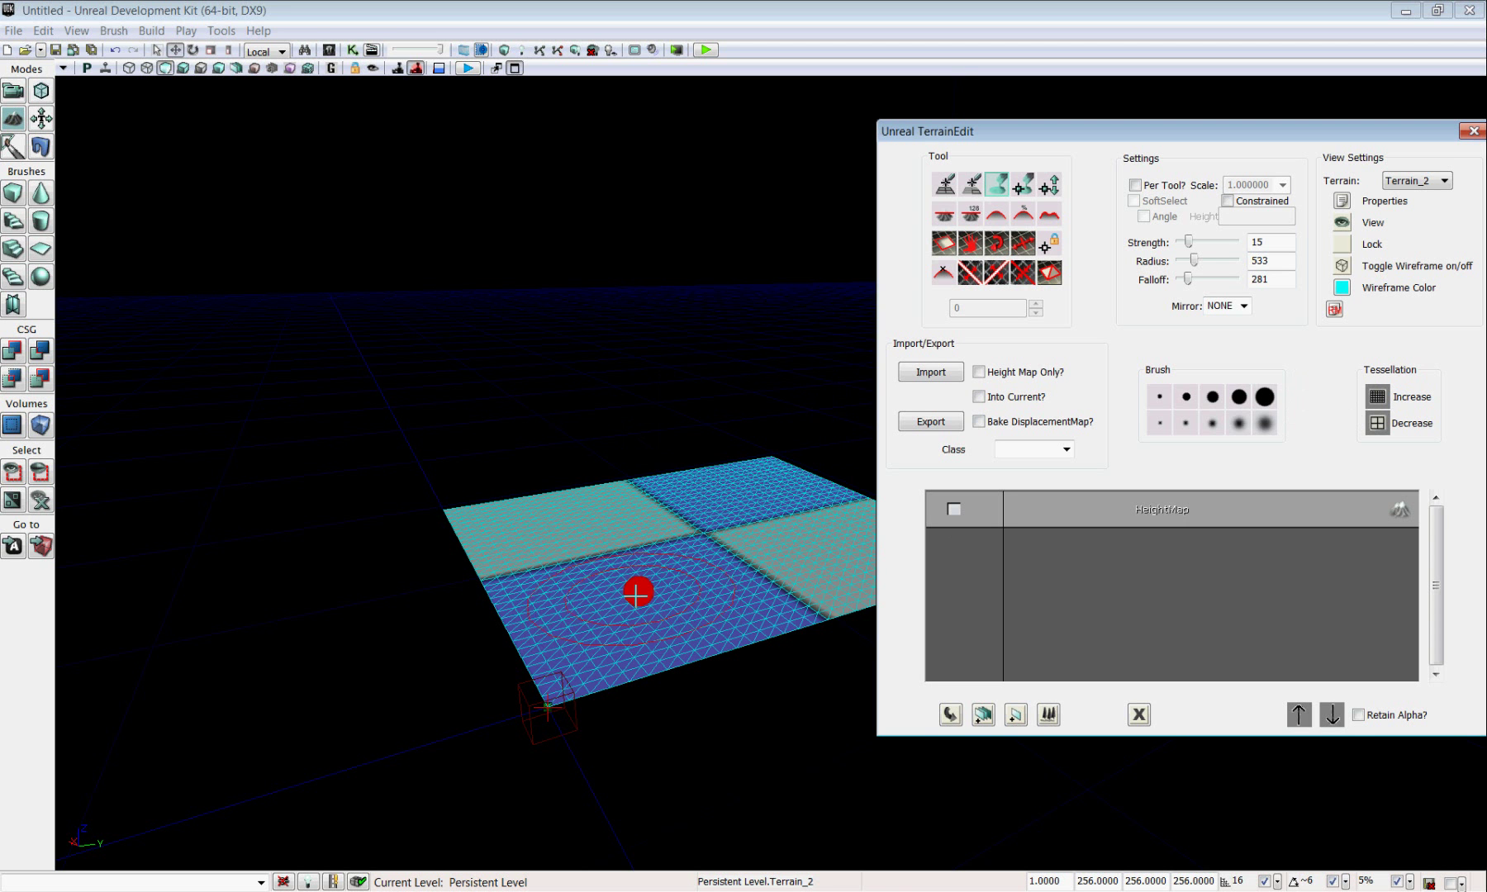
Decrease the terrain's tessellation, accepting the loss of detail, and hide the wireframe.
{"action": "left_click", "coordinate": [1375, 425]}
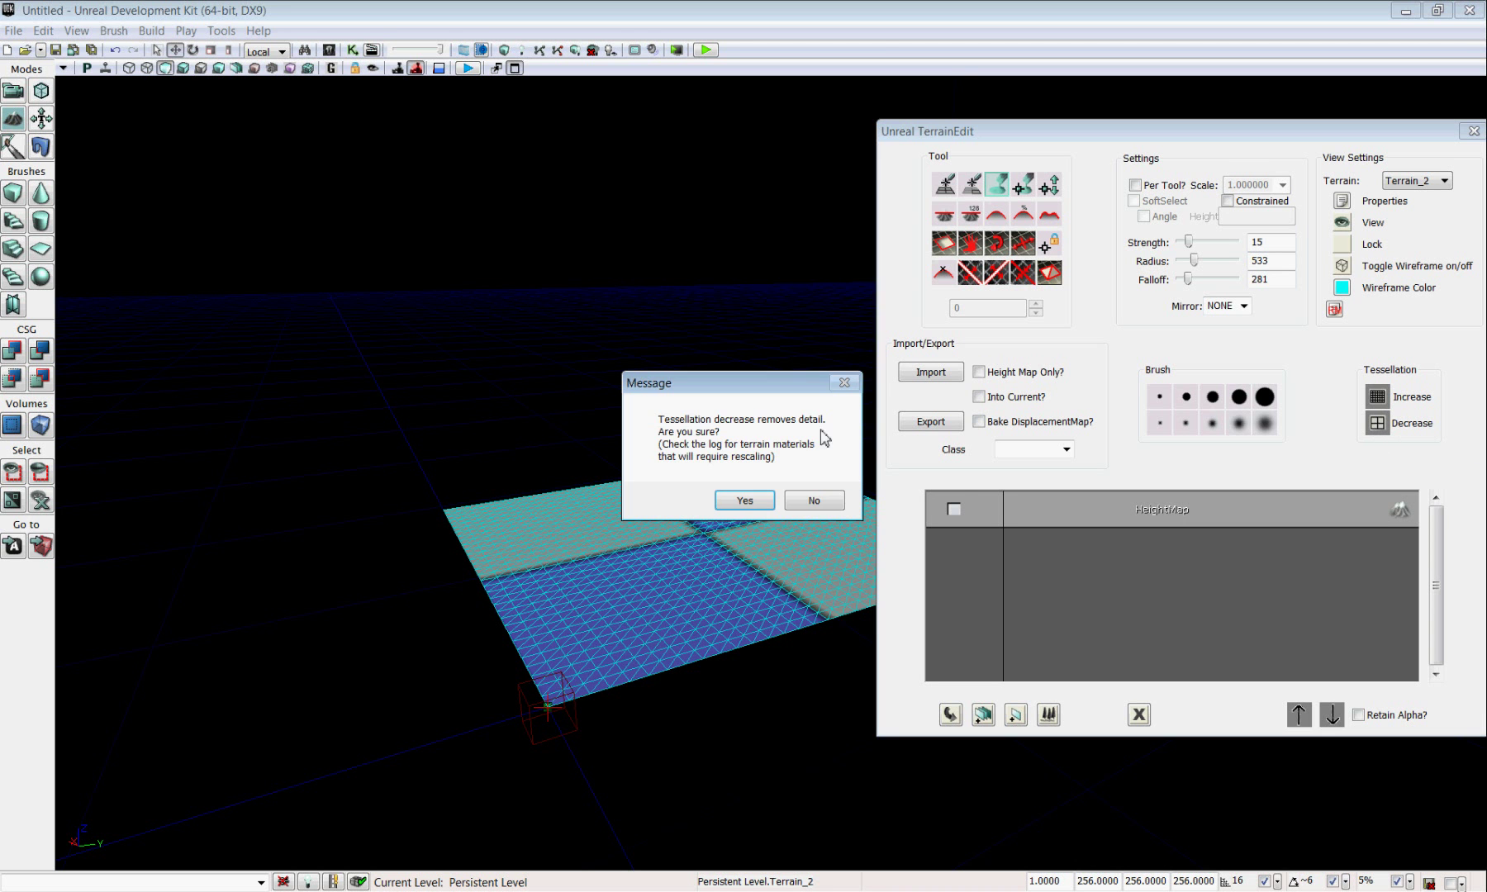
{"action": "left_click", "coordinate": [745, 499]}
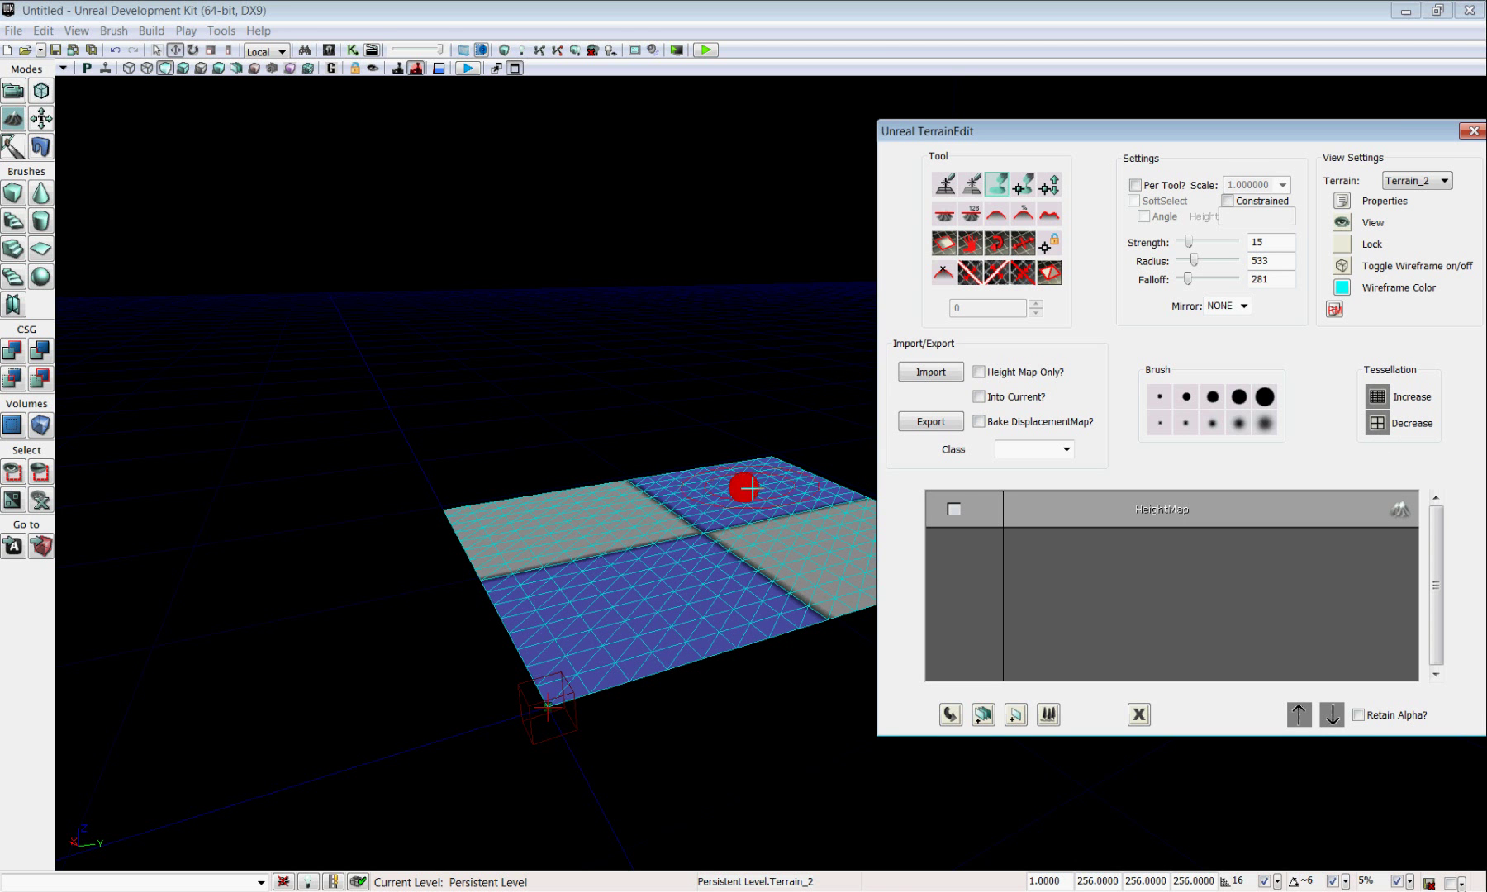
{"action": "left_click", "coordinate": [1341, 265]}
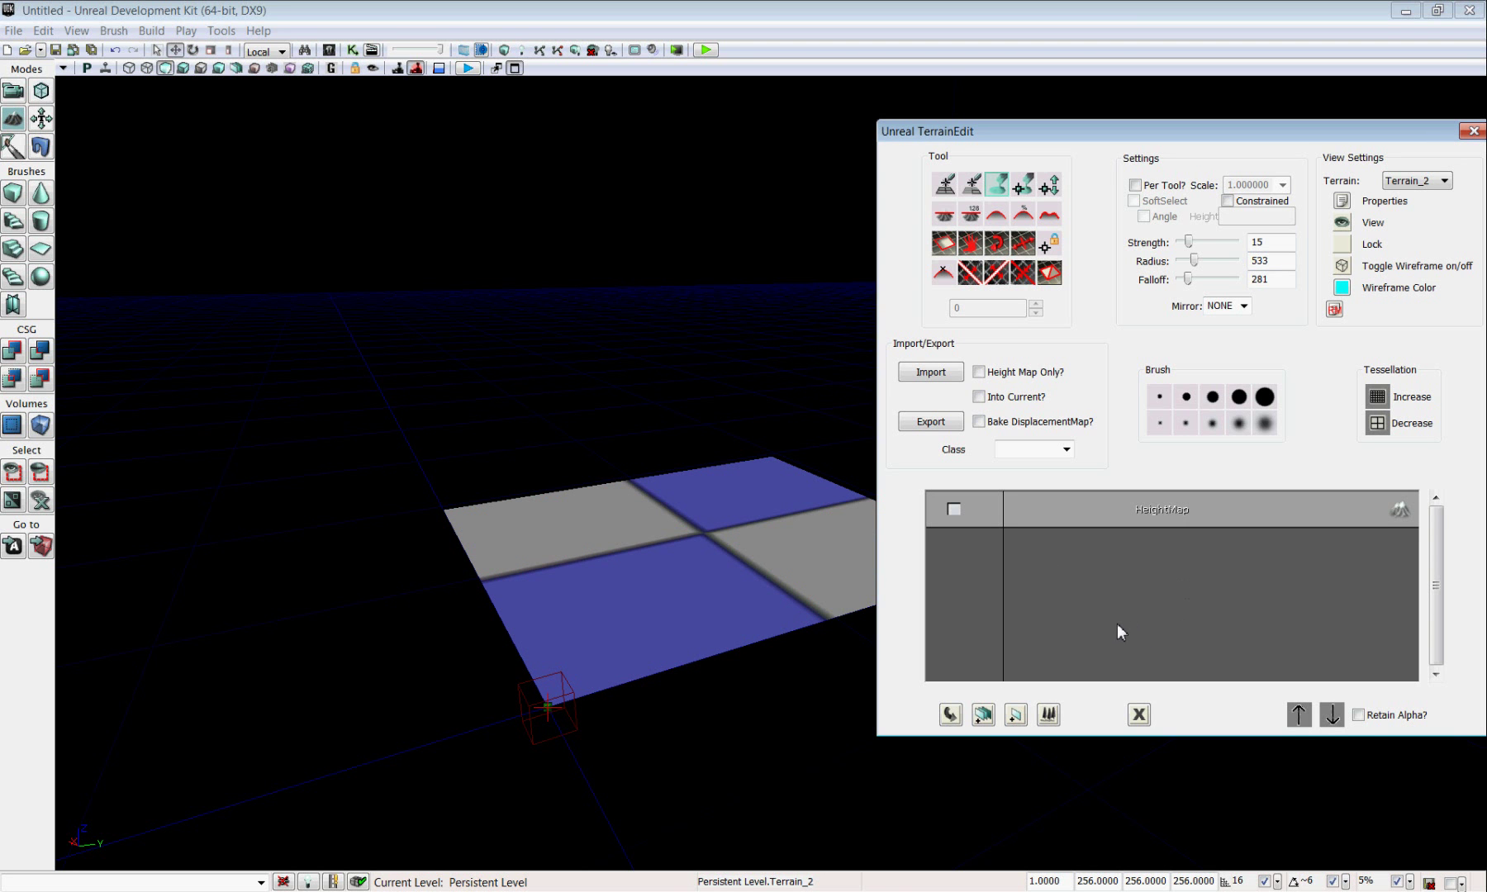
Clear the Content Browser's search text and include materials alongside static meshes in the object type filter.
{"action": "left_click", "coordinate": [329, 51]}
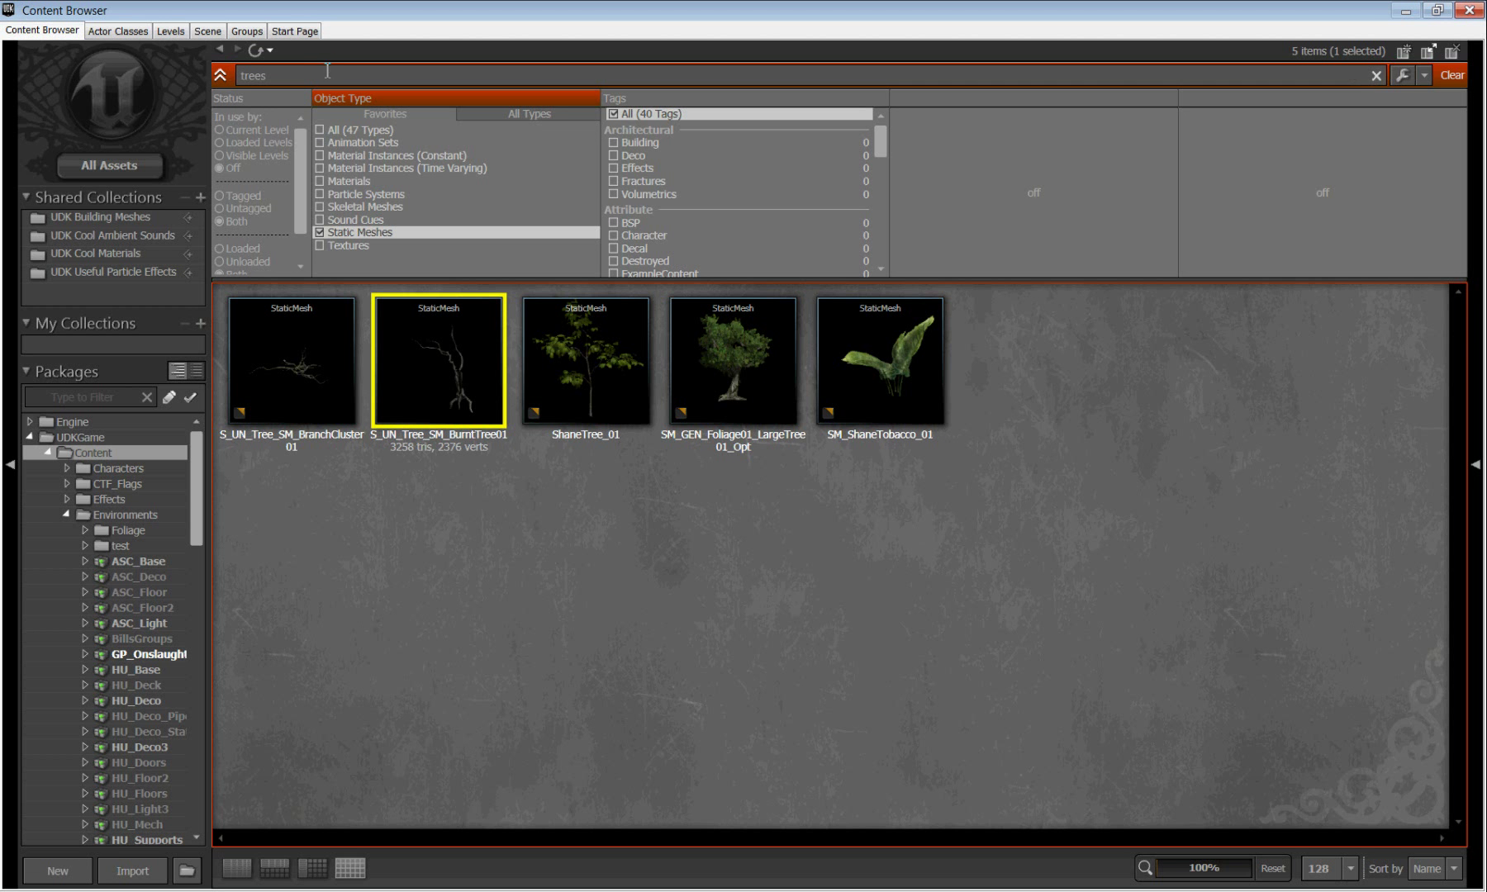
{"action": "left_click", "coordinate": [321, 73]}
{"action": "key", "text": "BackSpace"}
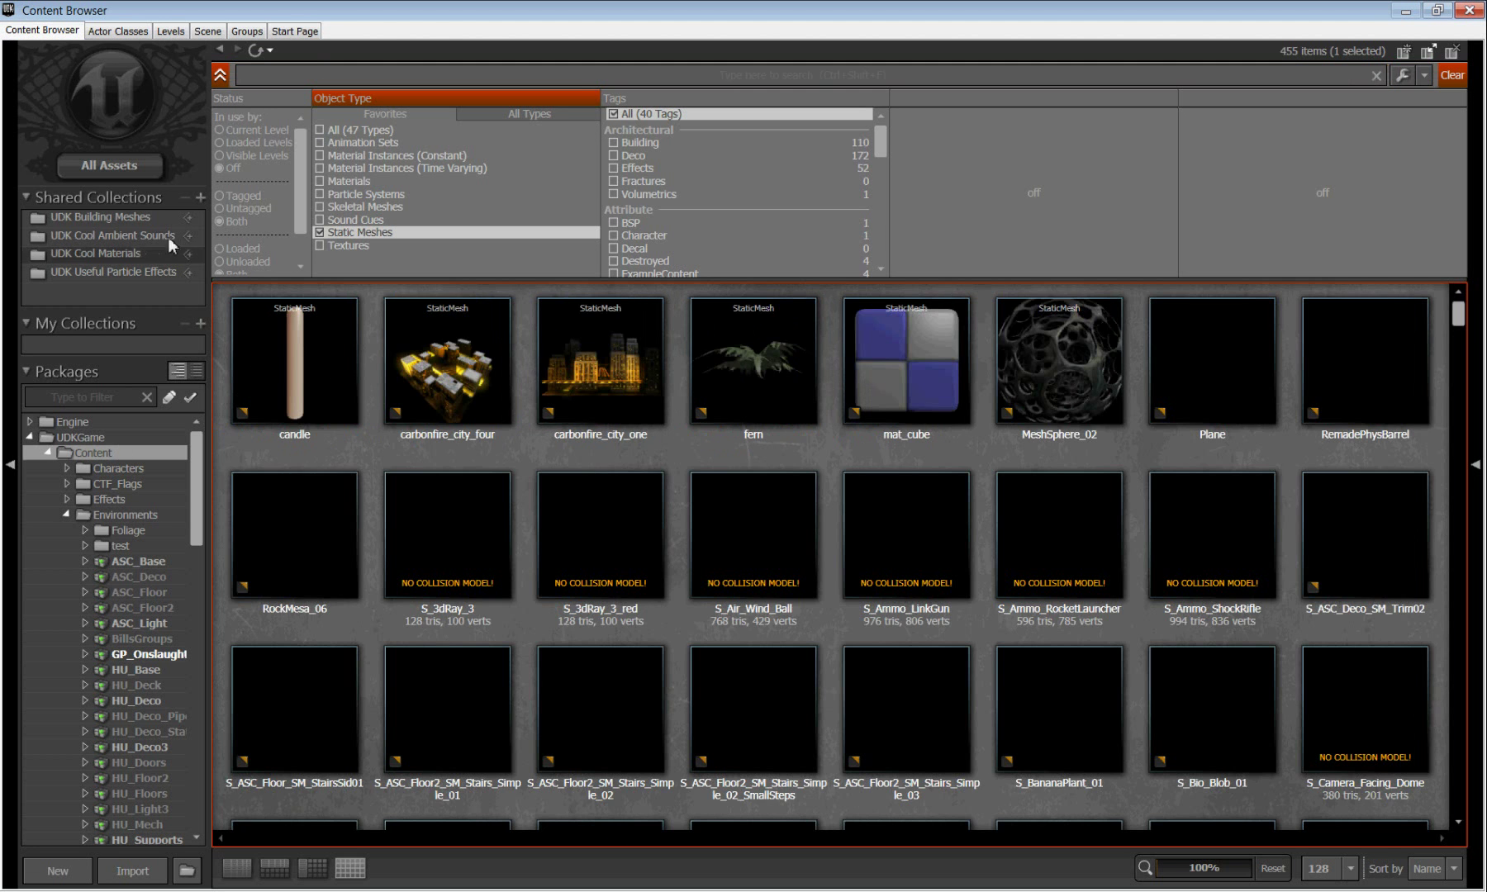
{"action": "left_click", "coordinate": [320, 181]}
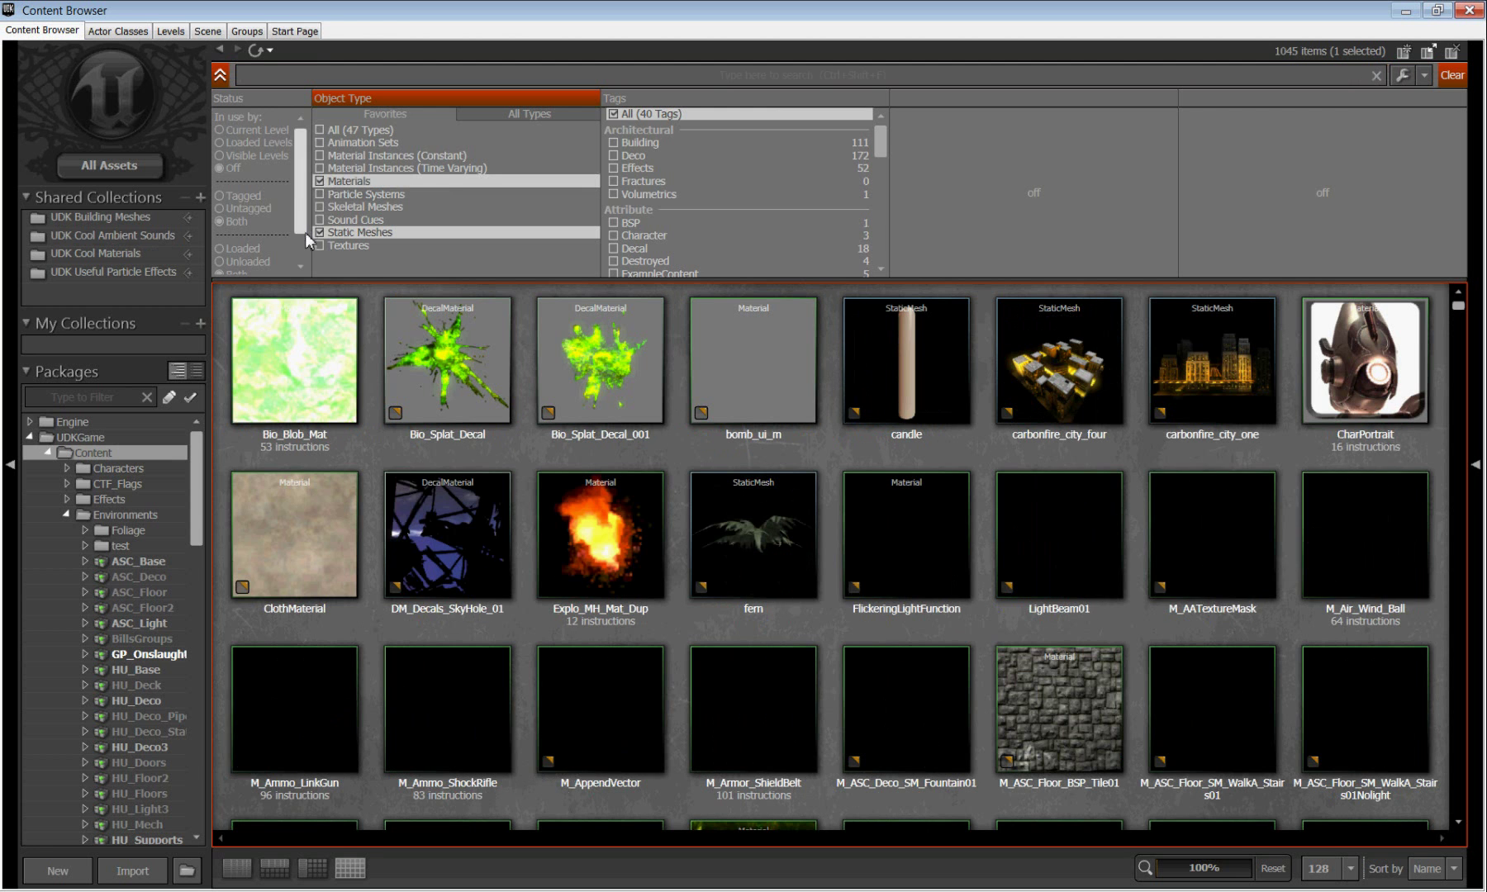
Select the material M_UN_Terrain_Dirt_04 in the UN_Terrain package.
{"action": "scroll", "coordinate": [177, 694], "scroll_direction": "down", "scroll_amount": 15}
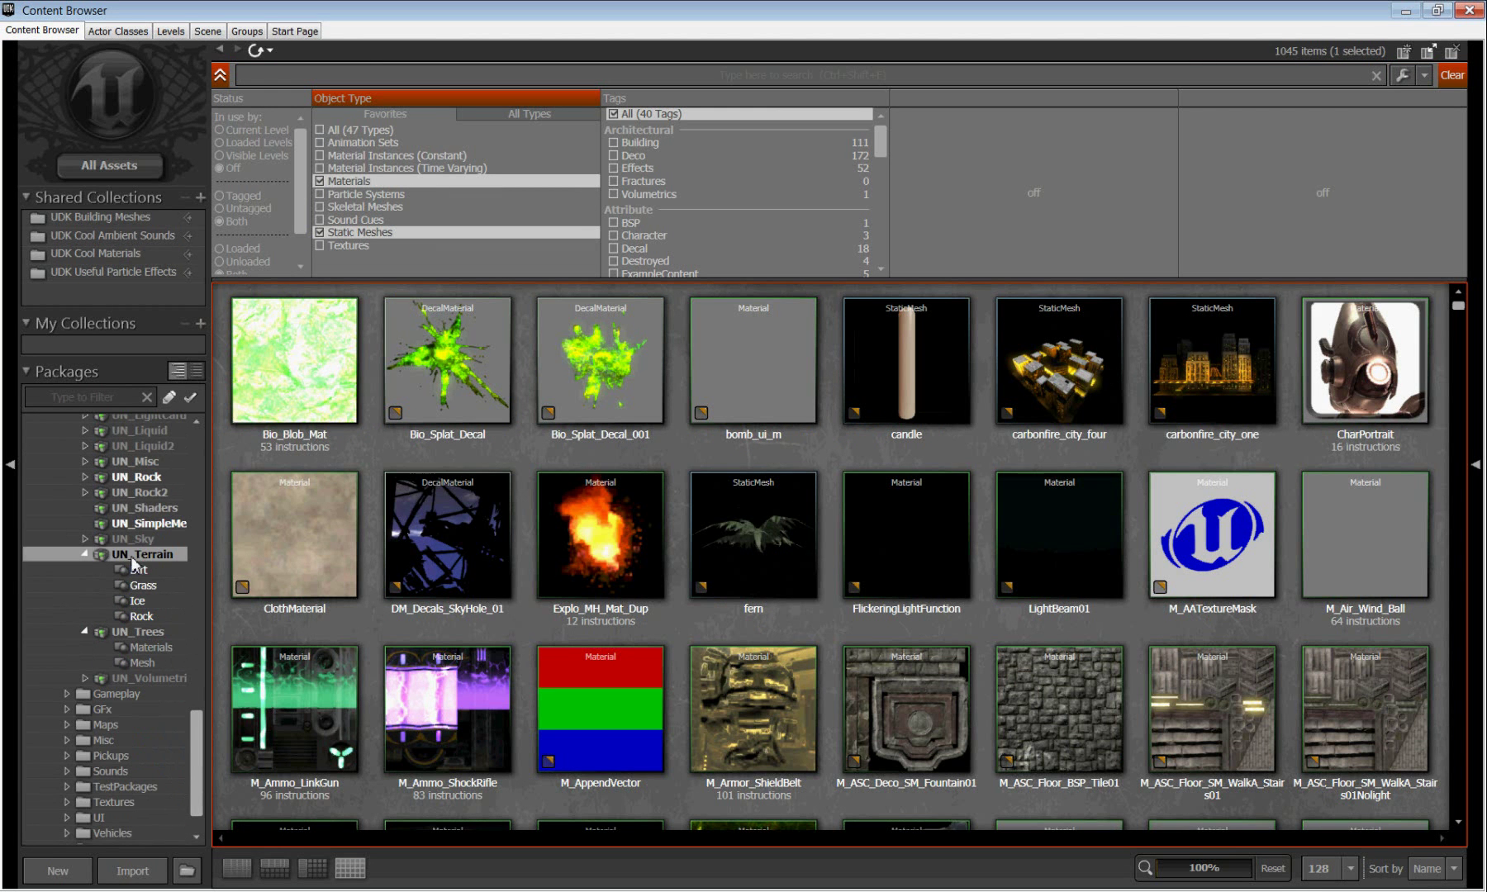
{"action": "left_click", "coordinate": [132, 556]}
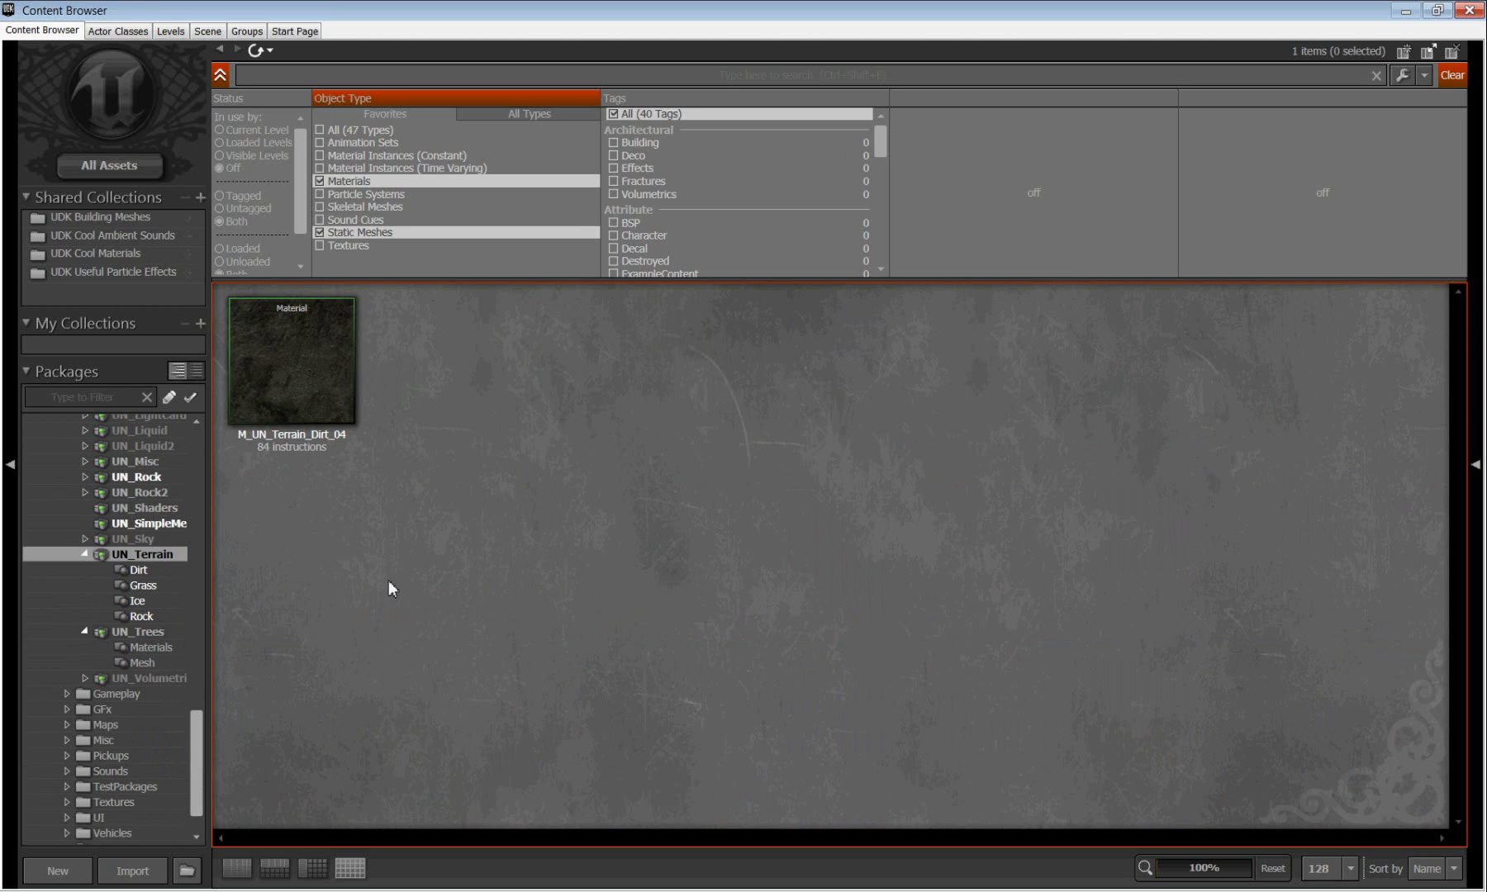
{"action": "left_click", "coordinate": [324, 344]}
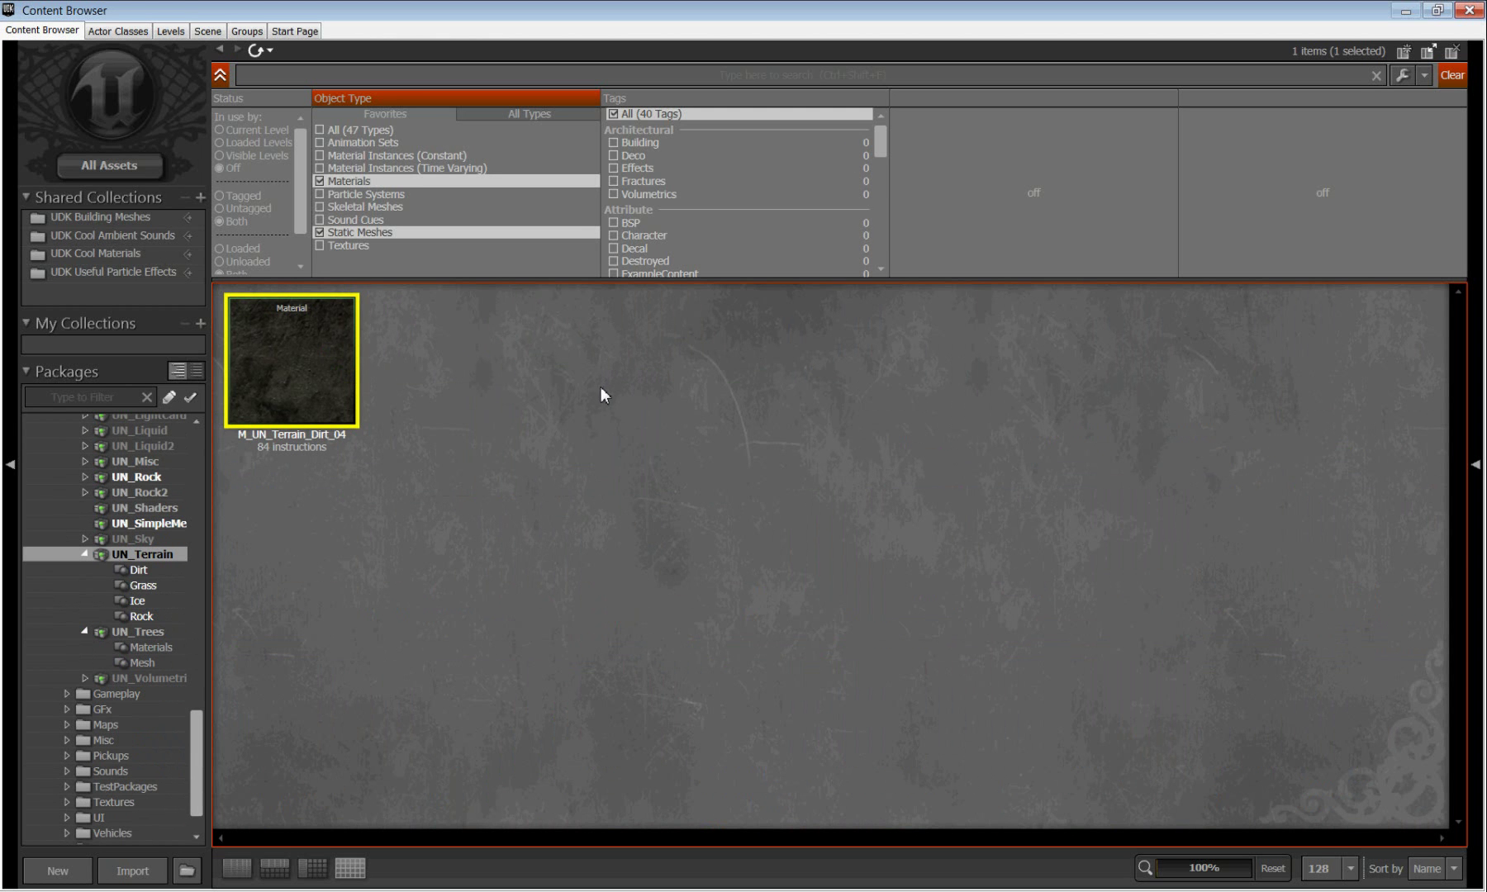
Close the Content Browser and auto-create a new terrain setup layer from the selected dirt material.
{"action": "left_click", "coordinate": [1469, 10]}
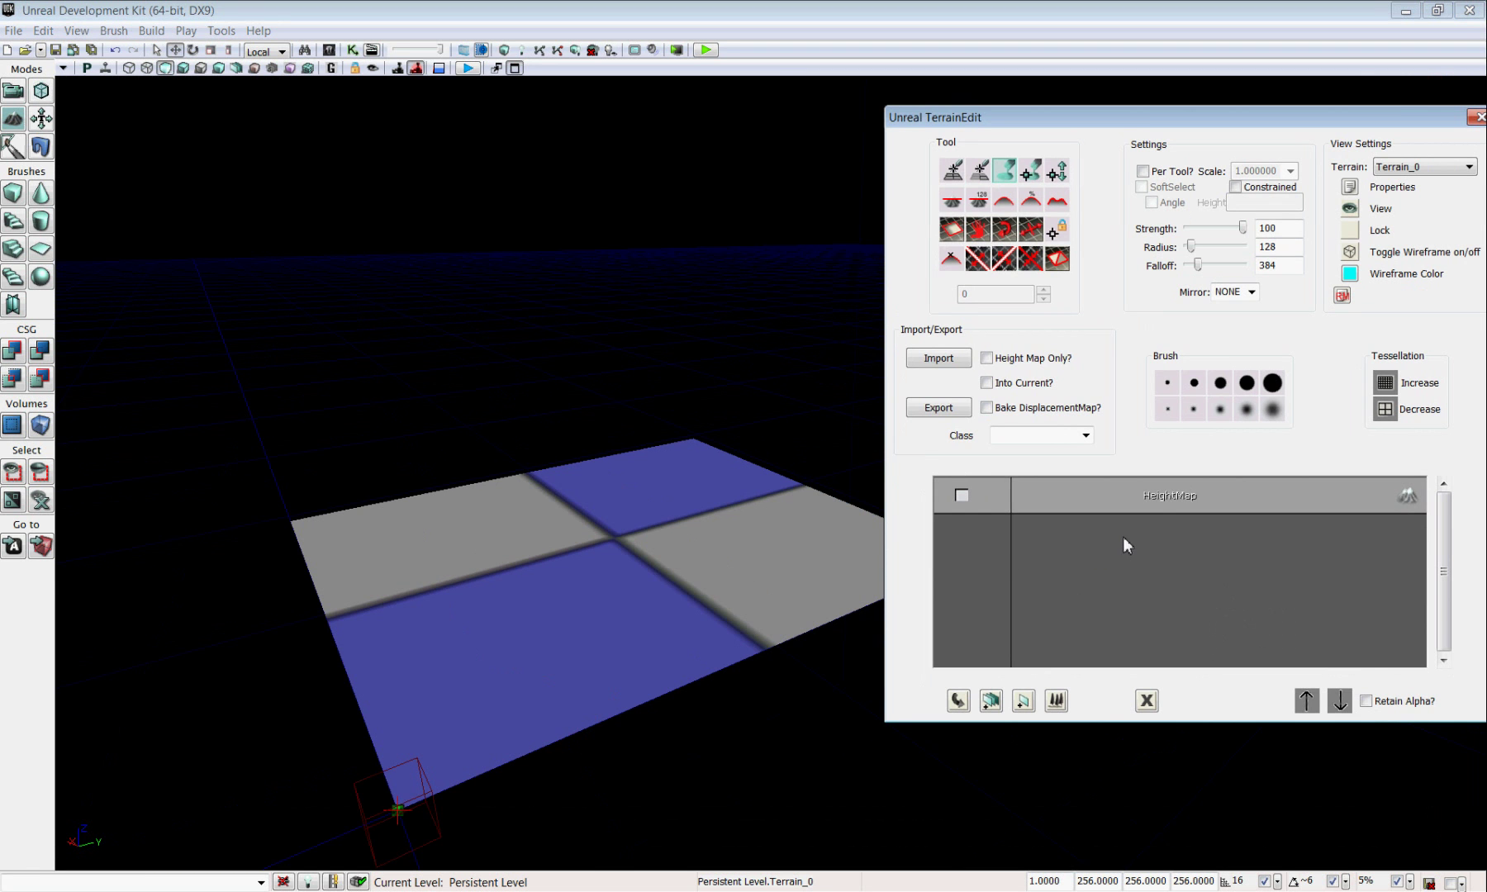
{"action": "right_click", "coordinate": [1124, 538]}
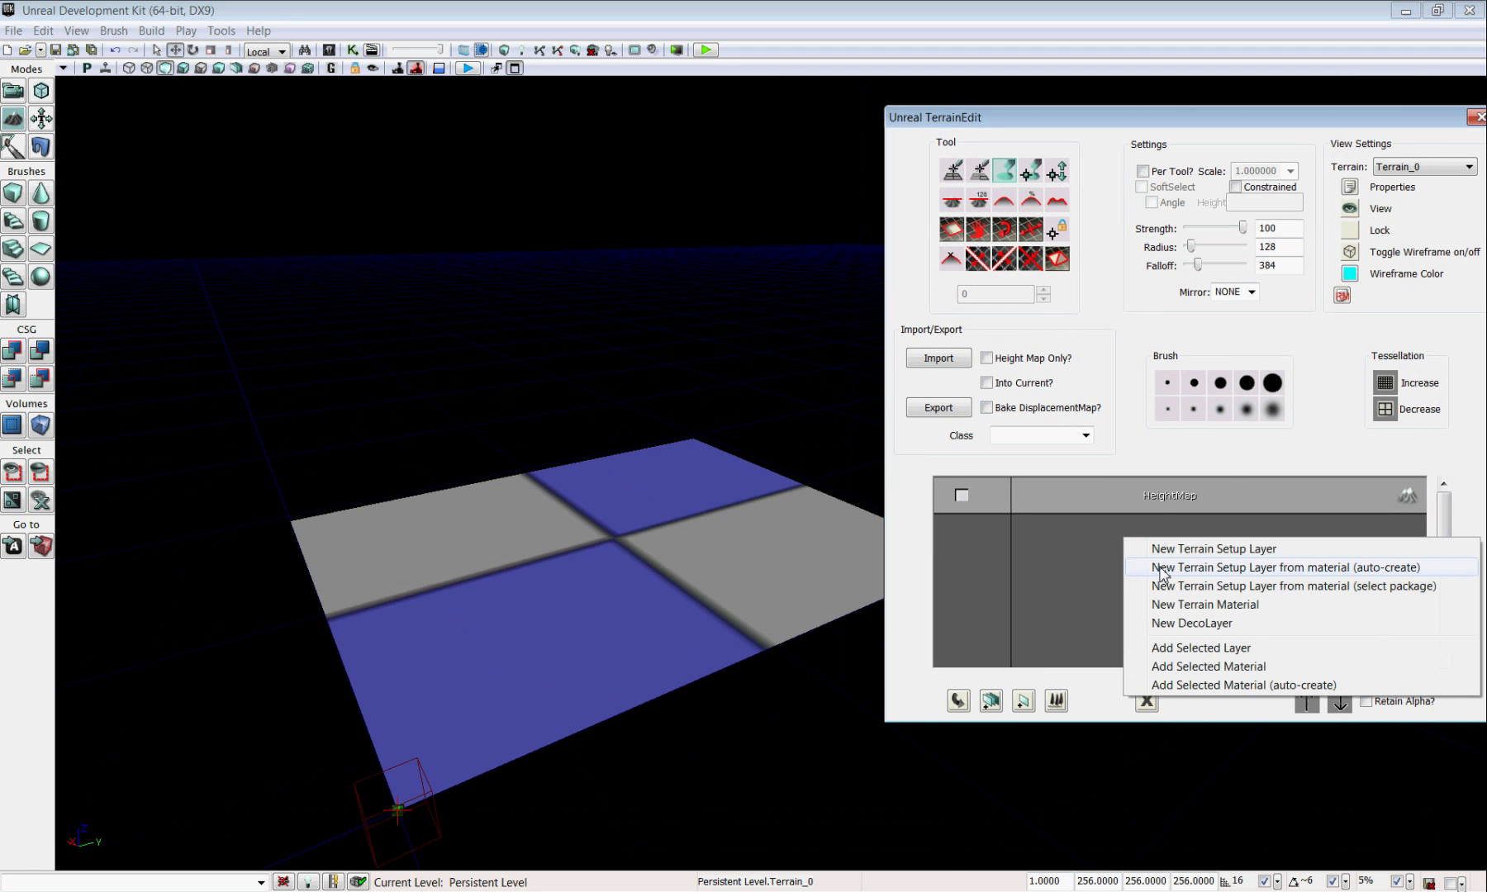
{"action": "left_click", "coordinate": [1161, 567]}
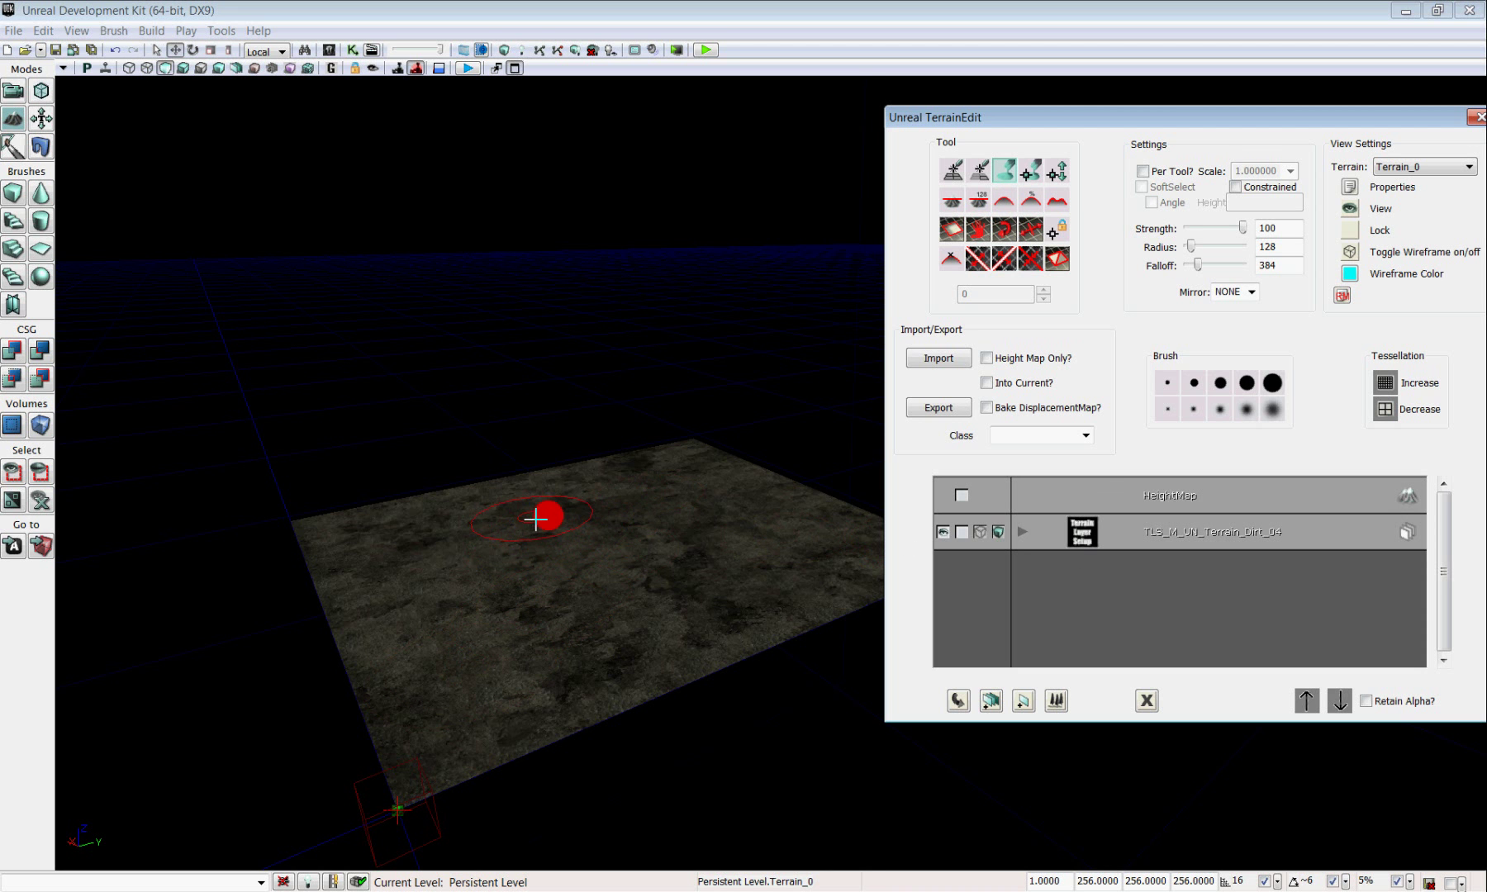
Raise hills across the terrain with the Paint tool at strength 100, radius 128 and falloff 384, and roughen them with the Noise tool.
{"action": "mouse_move", "coordinate": [505, 551]}
{"action": "left_mouse_down", "text": "ctrl"}
{"action": "mouse_move", "coordinate": [669, 492]}
{"action": "mouse_move", "coordinate": [706, 516]}
{"action": "mouse_move", "coordinate": [679, 563]}
{"action": "mouse_move", "coordinate": [628, 566]}
{"action": "mouse_move", "coordinate": [582, 600]}
{"action": "mouse_move", "coordinate": [601, 634]}
{"action": "mouse_move", "coordinate": [757, 598]}
{"action": "mouse_move", "coordinate": [780, 561]}
{"action": "left_mouse_up", "text": "ctrl"}
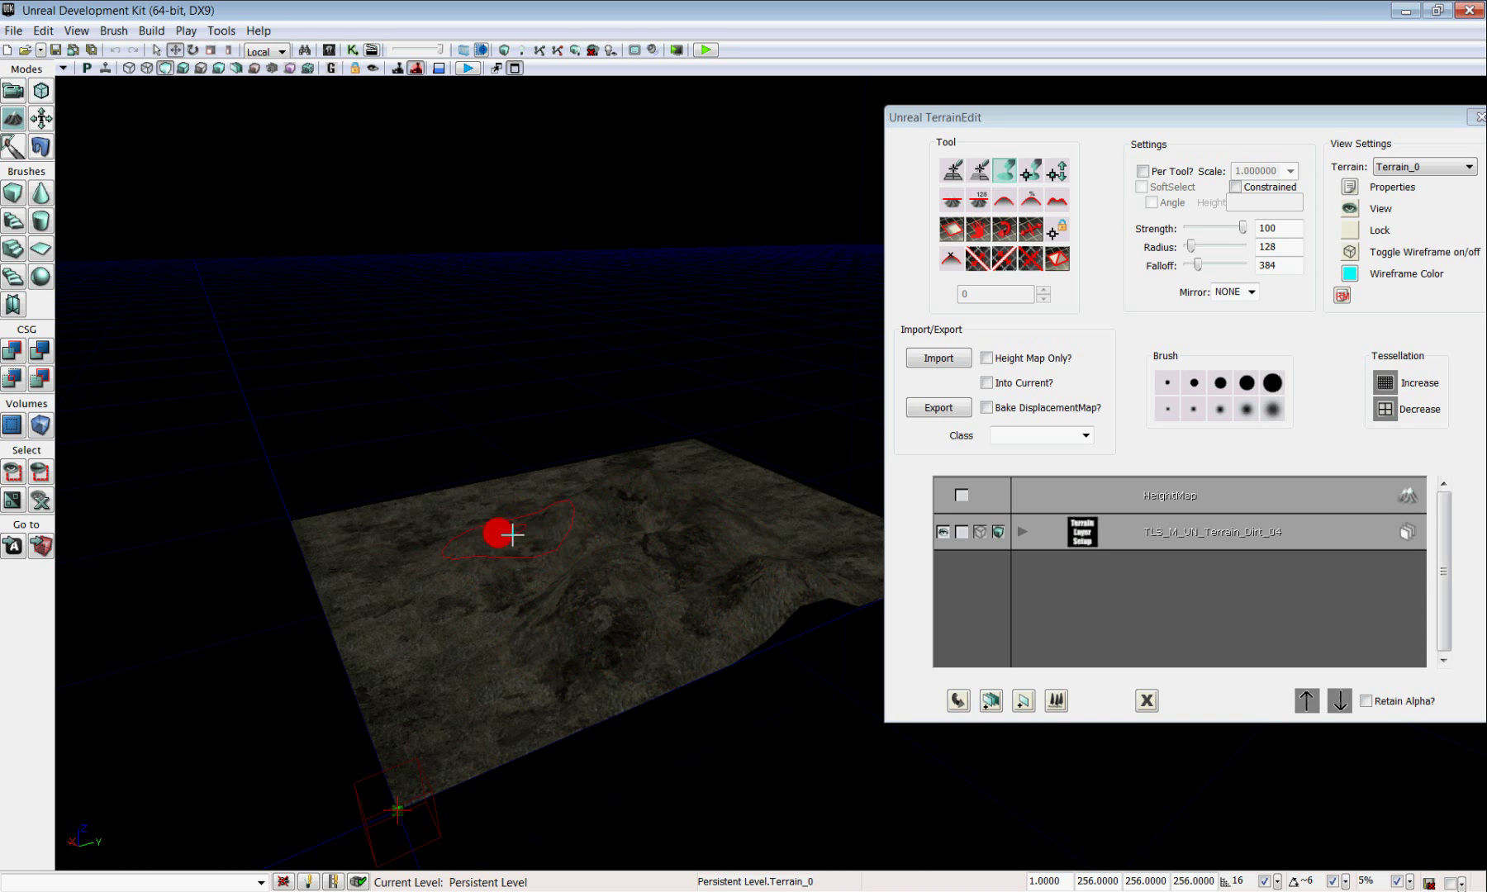
{"action": "mouse_move", "coordinate": [501, 544]}
{"action": "left_mouse_down", "text": "ctrl"}
{"action": "mouse_move", "coordinate": [477, 565]}
{"action": "mouse_move", "coordinate": [619, 473]}
{"action": "mouse_move", "coordinate": [615, 509]}
{"action": "mouse_move", "coordinate": [660, 489]}
{"action": "mouse_move", "coordinate": [617, 514]}
{"action": "mouse_move", "coordinate": [463, 515]}
{"action": "mouse_move", "coordinate": [571, 568]}
{"action": "mouse_move", "coordinate": [629, 633]}
{"action": "mouse_move", "coordinate": [642, 619]}
{"action": "mouse_move", "coordinate": [484, 655]}
{"action": "mouse_move", "coordinate": [432, 636]}
{"action": "left_mouse_up", "text": "ctrl"}
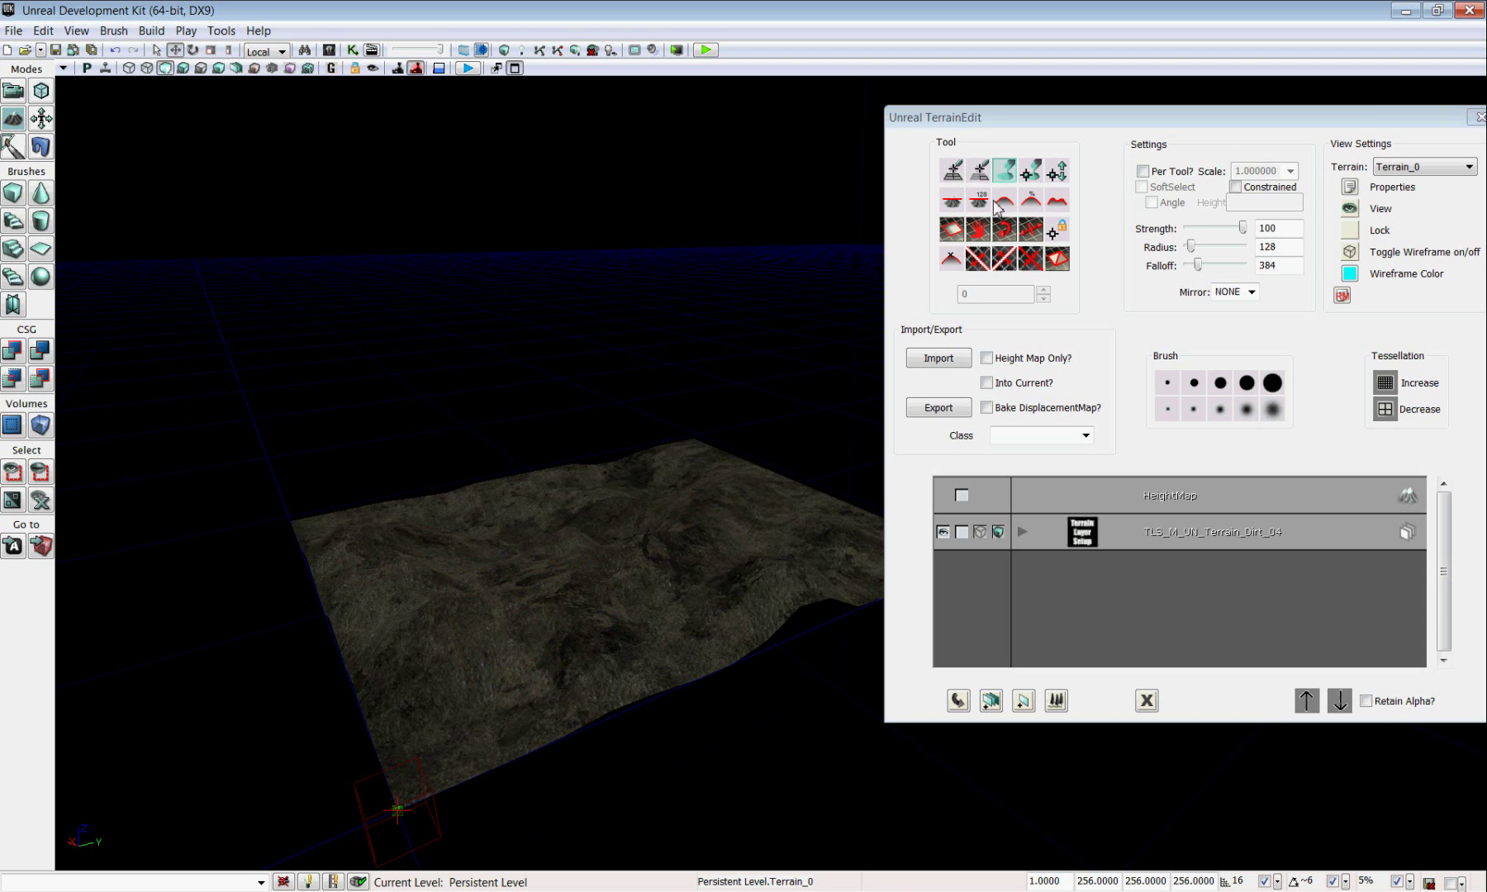
{"action": "left_click", "coordinate": [1059, 202]}
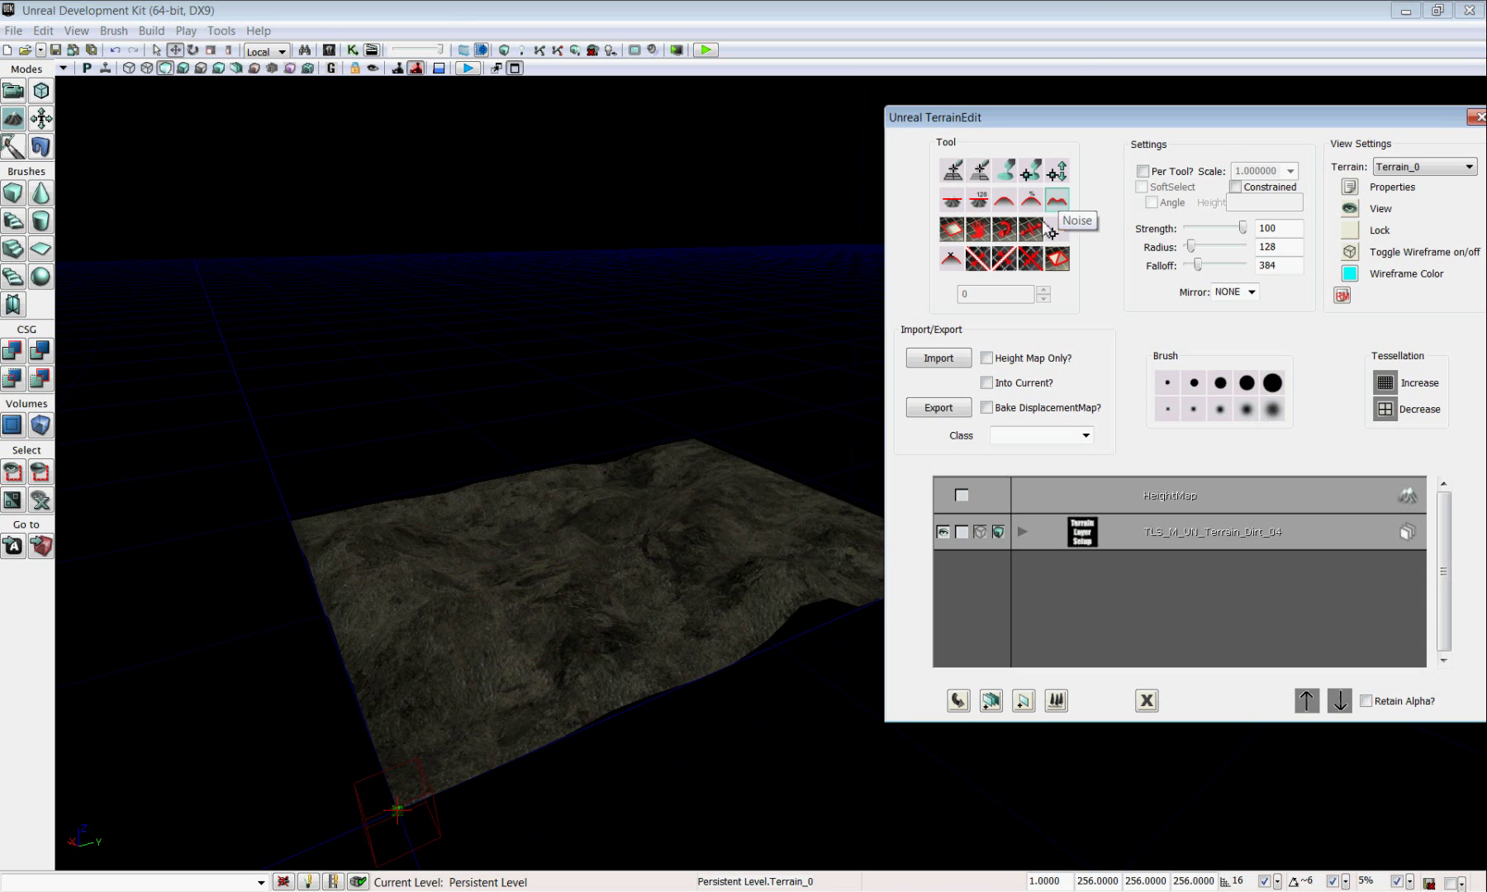
{"action": "left_click", "coordinate": [755, 527]}
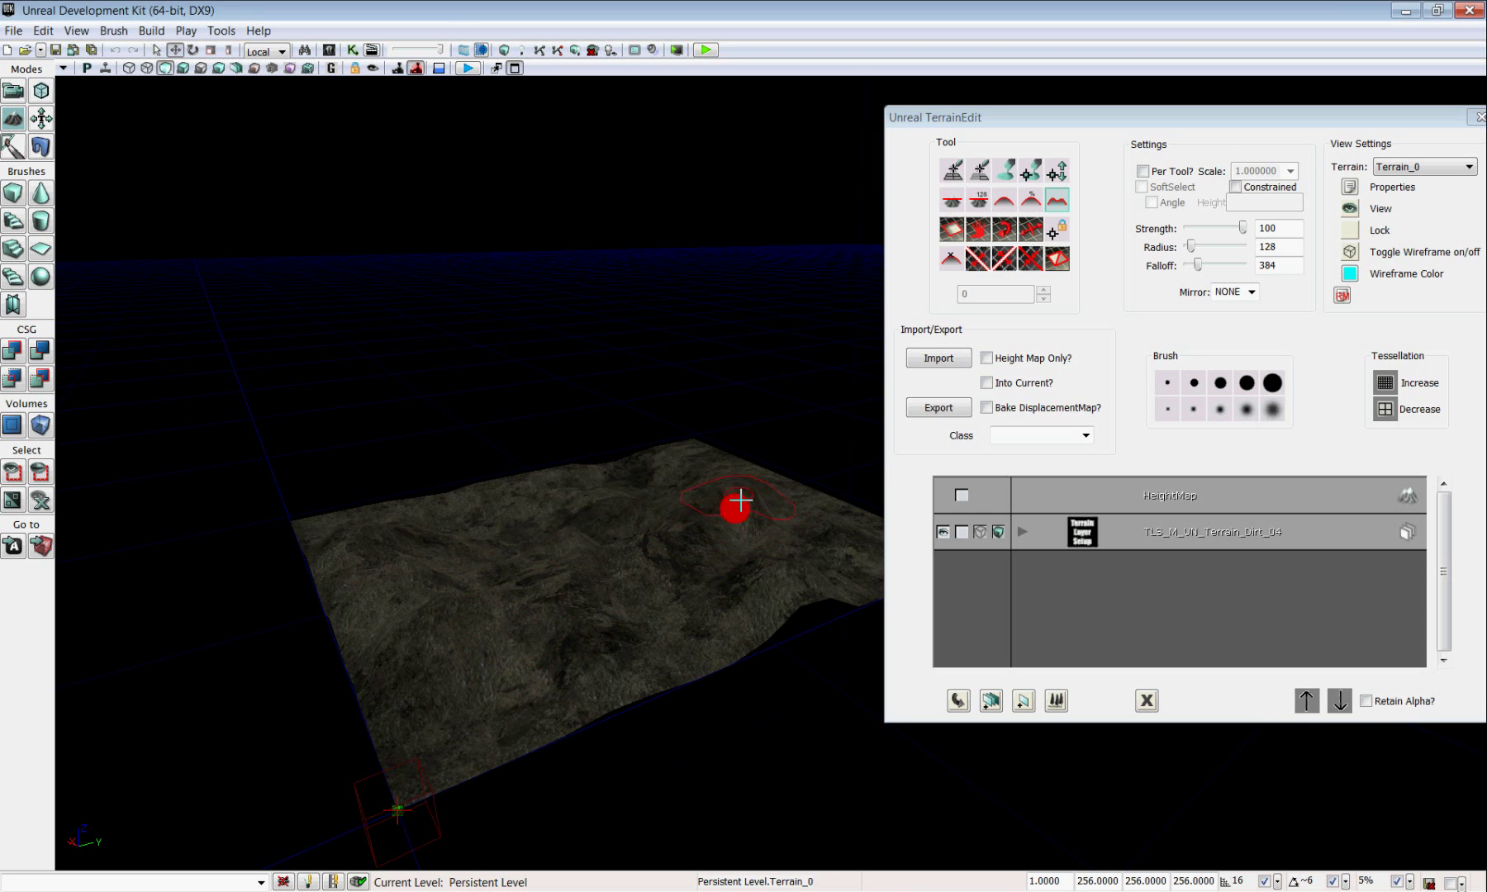
{"action": "mouse_move", "coordinate": [683, 465]}
{"action": "left_mouse_down", "text": "ctrl"}
{"action": "mouse_move", "coordinate": [636, 491]}
{"action": "mouse_move", "coordinate": [555, 504]}
{"action": "mouse_move", "coordinate": [523, 537]}
{"action": "mouse_move", "coordinate": [535, 619]}
{"action": "mouse_move", "coordinate": [468, 610]}
{"action": "mouse_move", "coordinate": [396, 549]}
{"action": "mouse_move", "coordinate": [643, 599]}
{"action": "mouse_move", "coordinate": [581, 650]}
{"action": "mouse_move", "coordinate": [758, 599]}
{"action": "mouse_move", "coordinate": [679, 593]}
{"action": "mouse_move", "coordinate": [638, 528]}
{"action": "mouse_move", "coordinate": [581, 507]}
{"action": "mouse_move", "coordinate": [544, 526]}
{"action": "mouse_move", "coordinate": [371, 541]}
{"action": "mouse_move", "coordinate": [470, 661]}
{"action": "left_mouse_up", "text": "ctrl"}
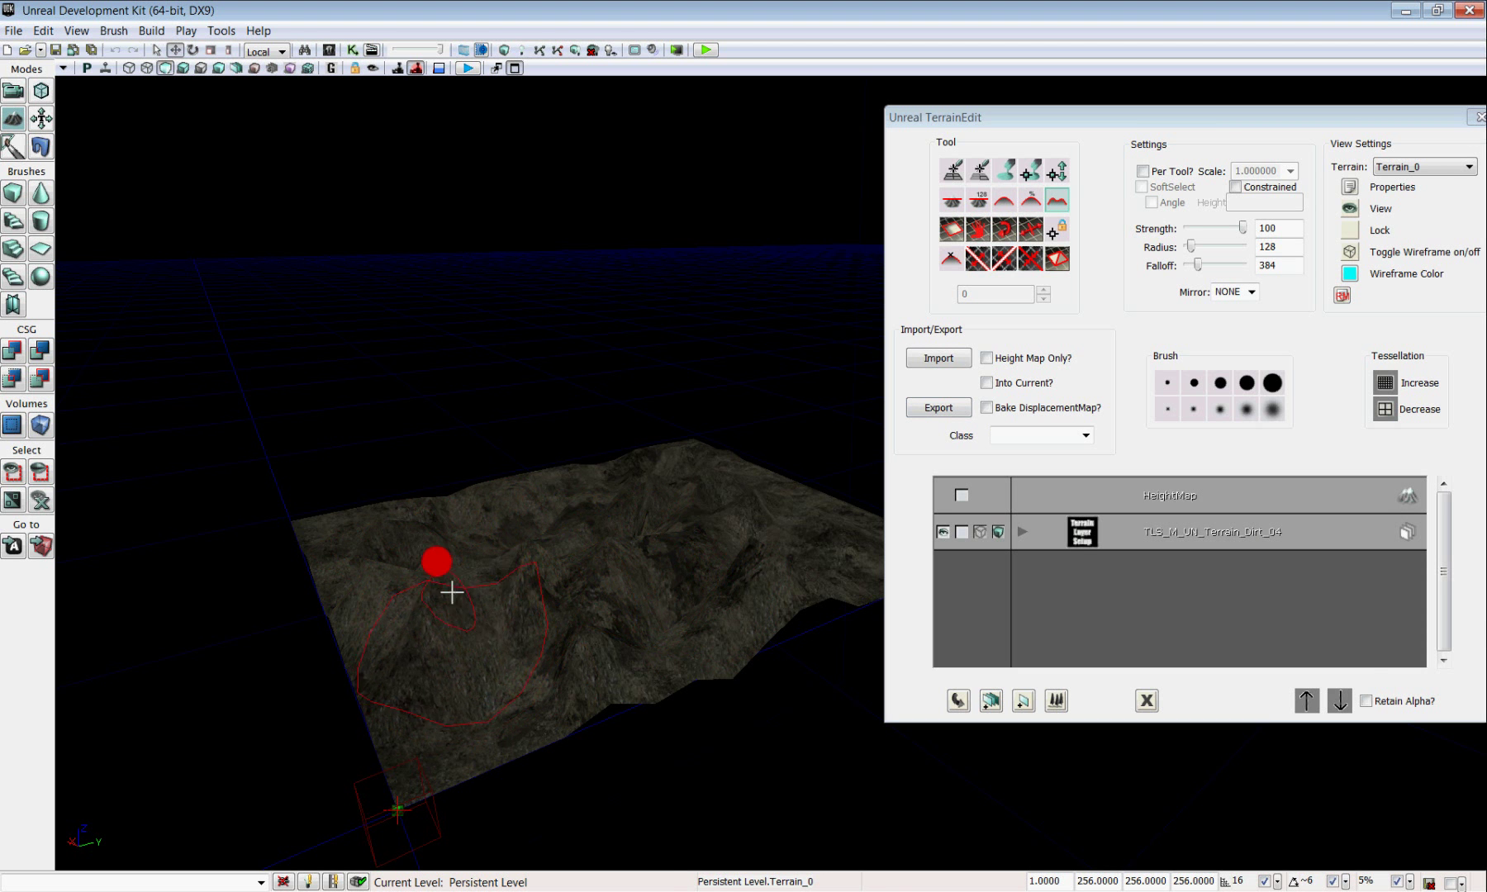
Soften the rough hills with the Smooth tool and level the terrain further with the Average tool.
{"action": "left_click", "coordinate": [1003, 198]}
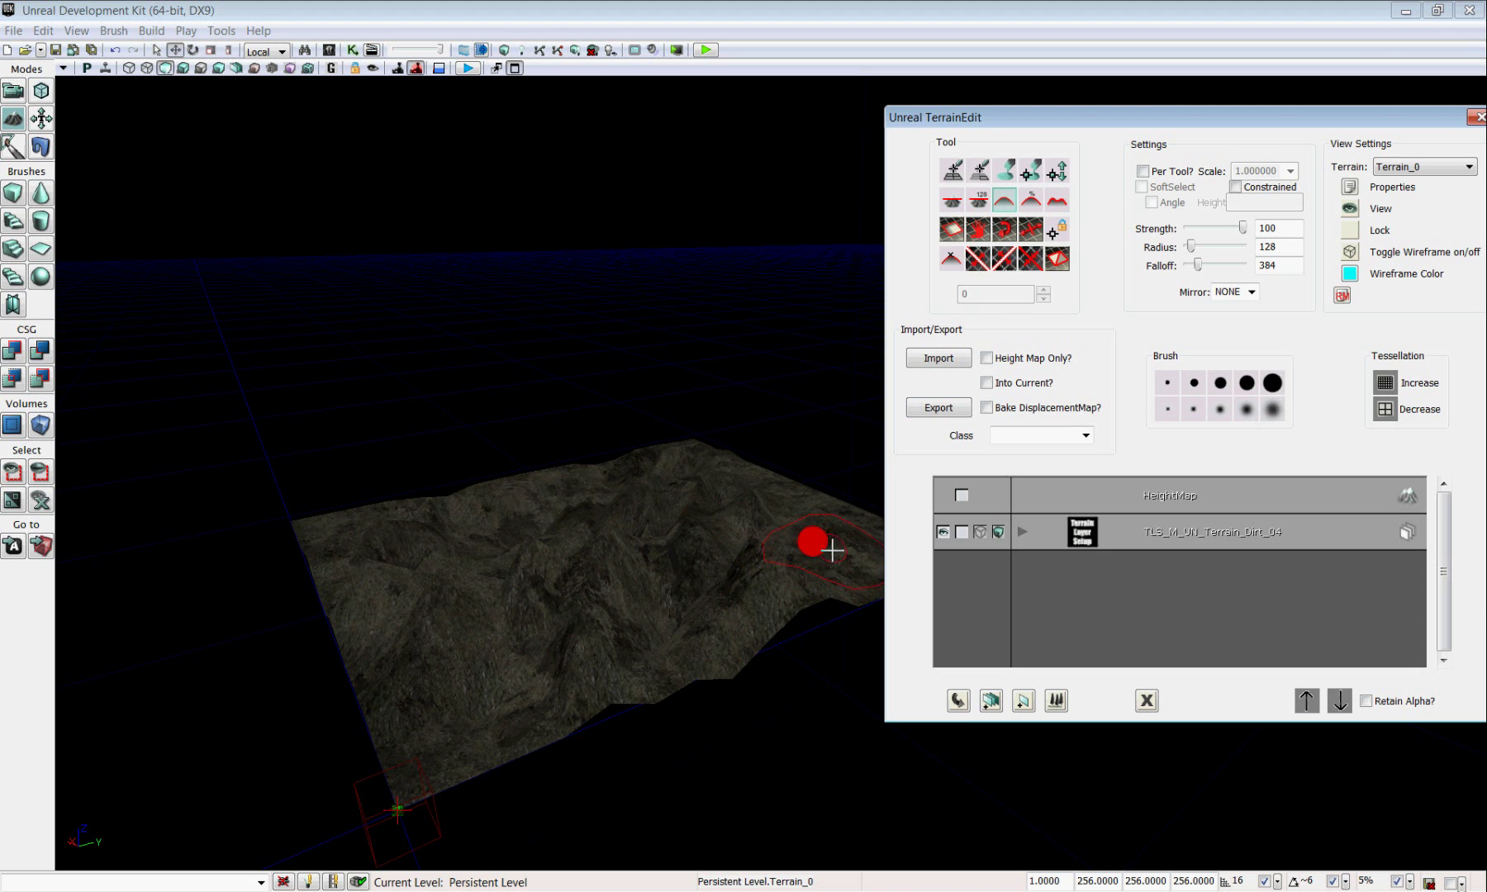
{"action": "left_click", "coordinate": [809, 539]}
{"action": "mouse_move", "coordinate": [755, 562]}
{"action": "left_mouse_down", "text": "ctrl"}
{"action": "mouse_move", "coordinate": [633, 516]}
{"action": "mouse_move", "coordinate": [556, 597]}
{"action": "mouse_move", "coordinate": [429, 622]}
{"action": "mouse_move", "coordinate": [634, 638]}
{"action": "mouse_move", "coordinate": [329, 563]}
{"action": "mouse_move", "coordinate": [347, 548]}
{"action": "mouse_move", "coordinate": [416, 560]}
{"action": "mouse_move", "coordinate": [409, 529]}
{"action": "mouse_move", "coordinate": [675, 468]}
{"action": "mouse_move", "coordinate": [730, 512]}
{"action": "mouse_move", "coordinate": [761, 512]}
{"action": "mouse_move", "coordinate": [722, 543]}
{"action": "mouse_move", "coordinate": [629, 521]}
{"action": "mouse_move", "coordinate": [438, 562]}
{"action": "mouse_move", "coordinate": [340, 621]}
{"action": "mouse_move", "coordinate": [593, 589]}
{"action": "mouse_move", "coordinate": [402, 586]}
{"action": "mouse_move", "coordinate": [519, 514]}
{"action": "mouse_move", "coordinate": [506, 534]}
{"action": "mouse_move", "coordinate": [444, 543]}
{"action": "mouse_move", "coordinate": [455, 535]}
{"action": "mouse_move", "coordinate": [631, 489]}
{"action": "mouse_move", "coordinate": [728, 593]}
{"action": "mouse_move", "coordinate": [653, 636]}
{"action": "mouse_move", "coordinate": [702, 621]}
{"action": "mouse_move", "coordinate": [797, 538]}
{"action": "mouse_move", "coordinate": [702, 574]}
{"action": "mouse_move", "coordinate": [667, 628]}
{"action": "mouse_move", "coordinate": [724, 608]}
{"action": "left_mouse_up", "text": "ctrl"}
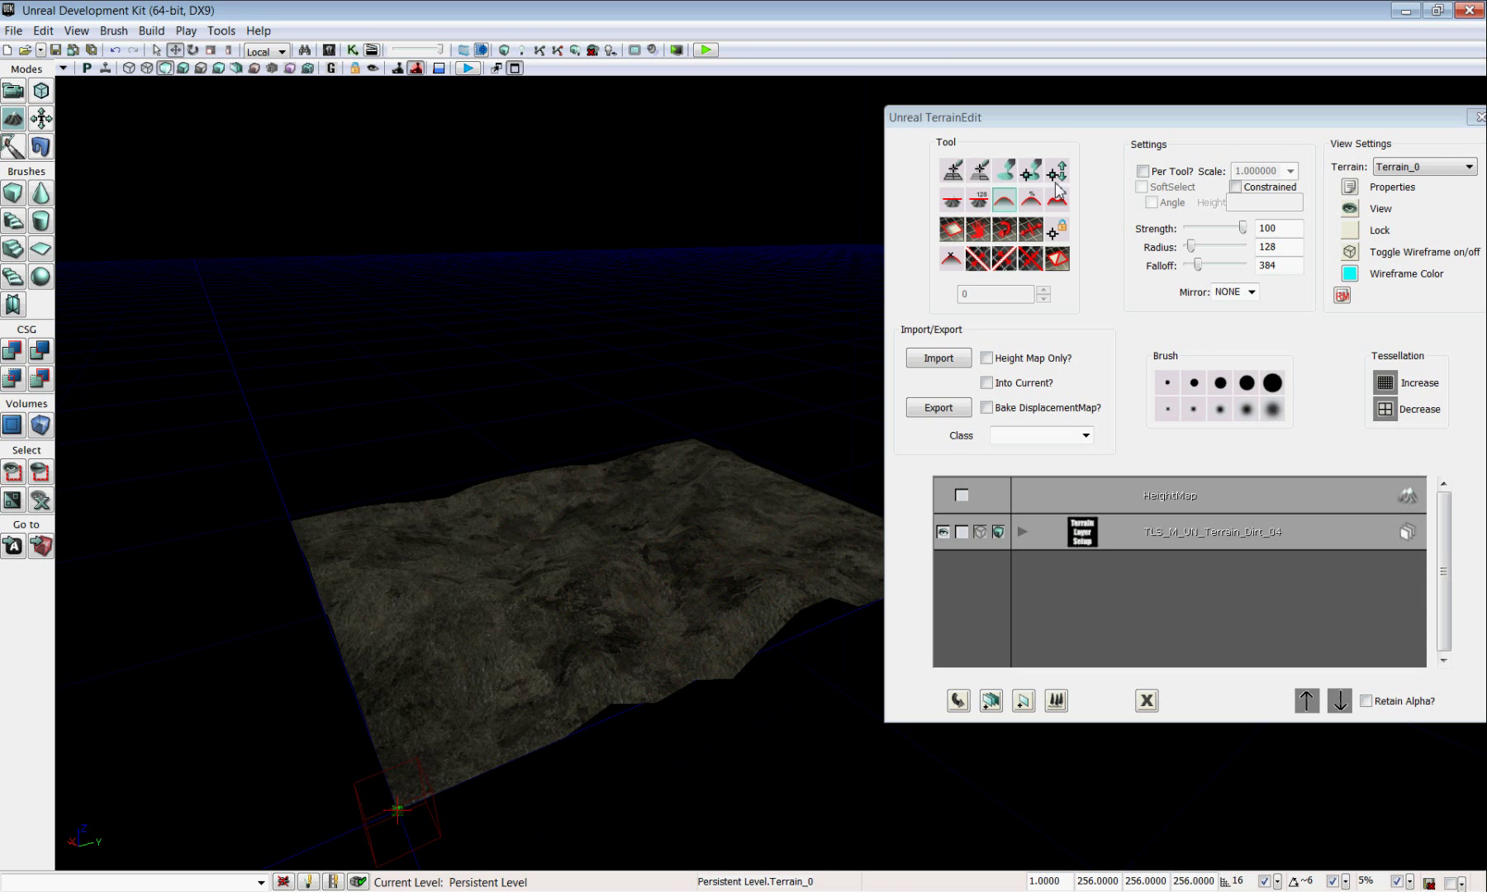
{"action": "left_click", "coordinate": [1030, 200]}
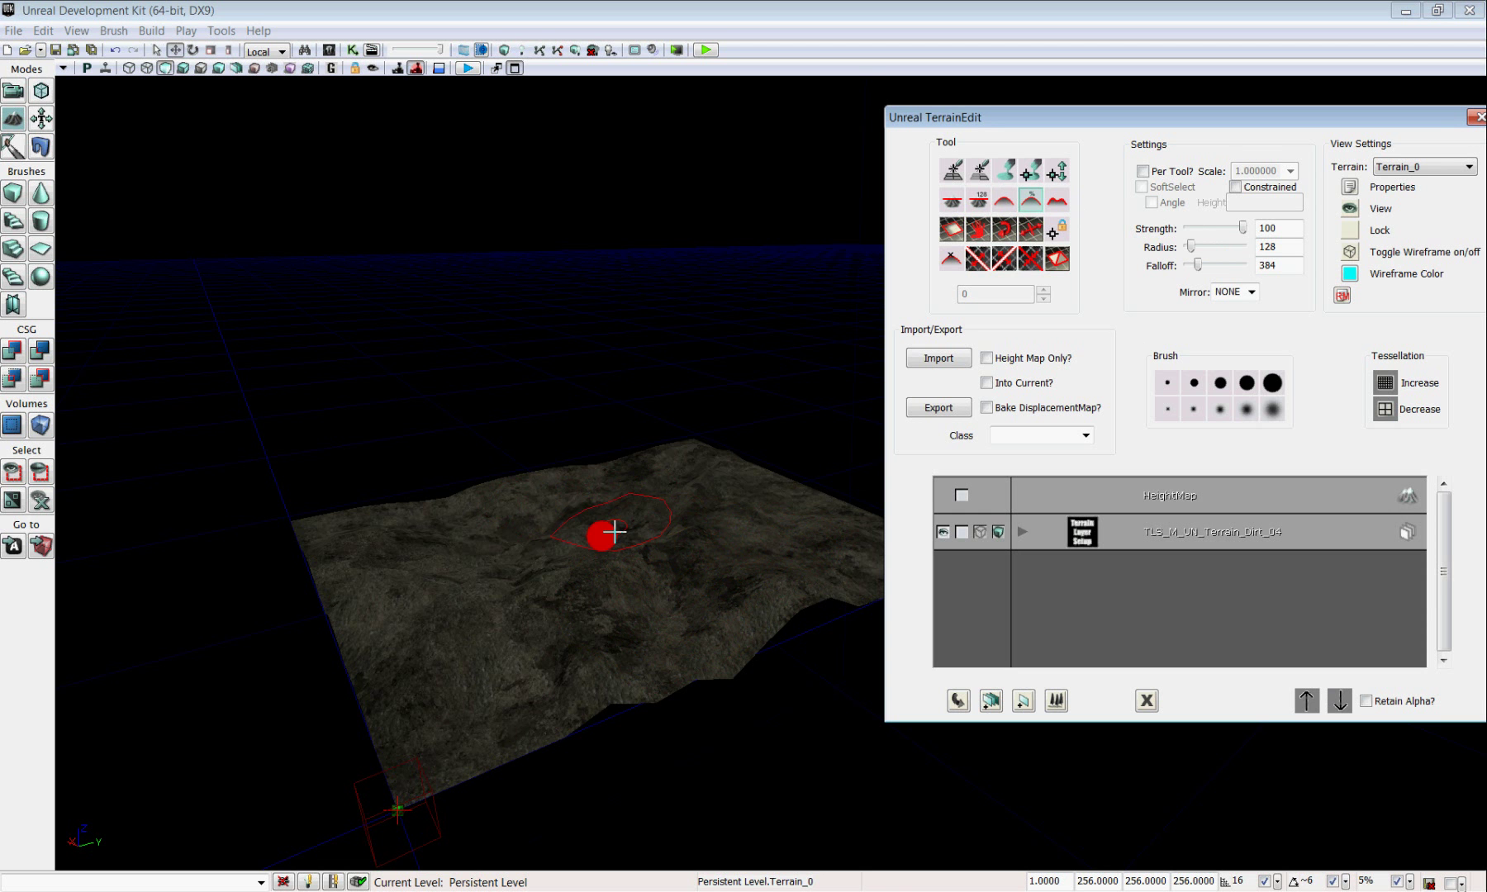
{"action": "left_click", "coordinate": [609, 531]}
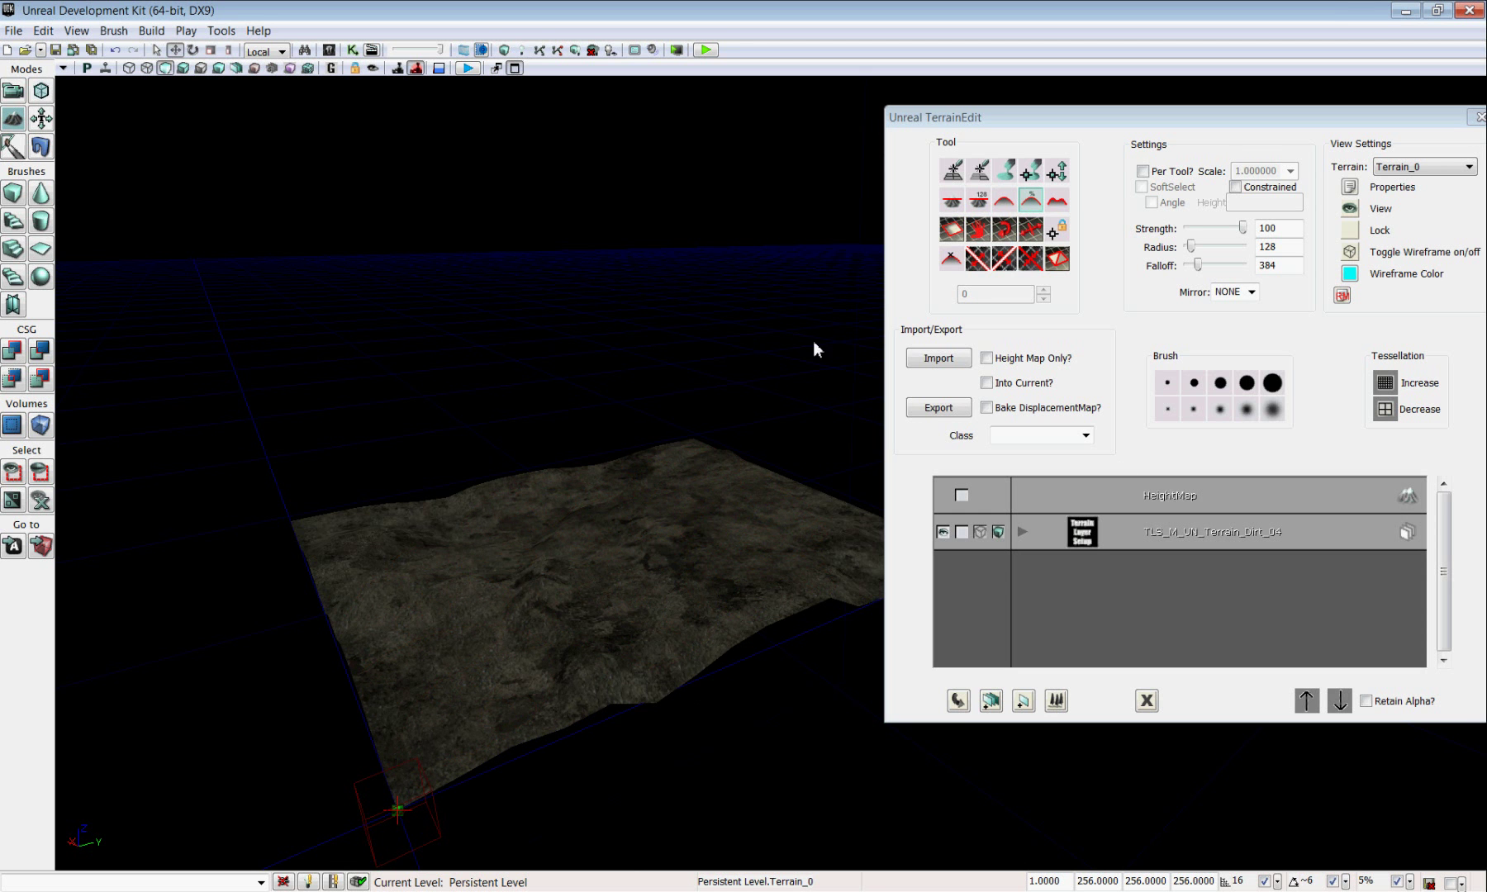
Level the far part of the terrain with the Flatten tool at strength 100, radius 128 and falloff 384.
{"action": "left_click", "coordinate": [952, 202]}
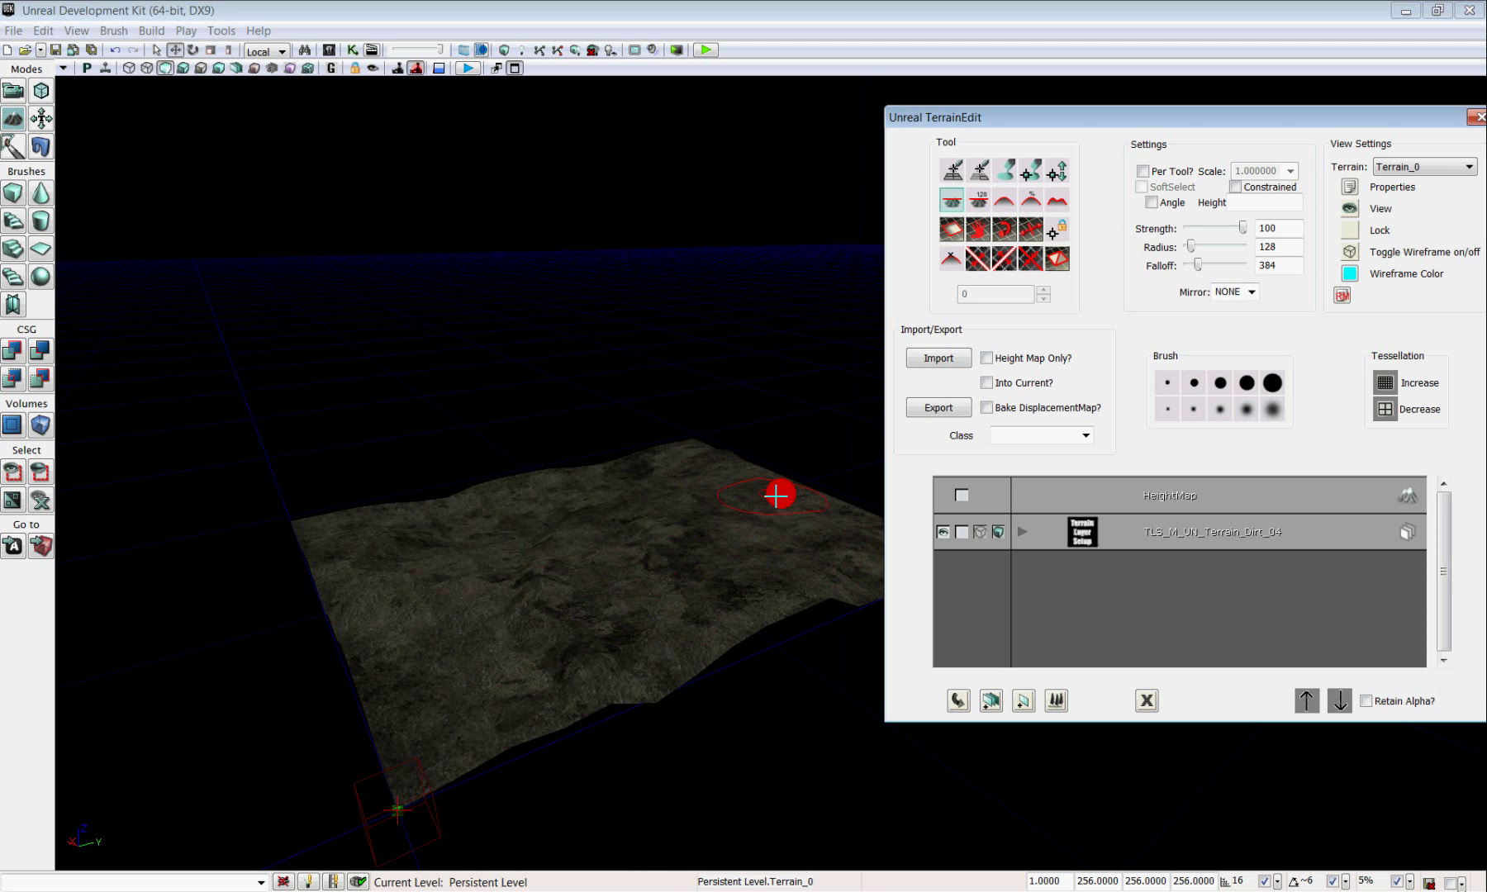
{"action": "left_click", "coordinate": [768, 497]}
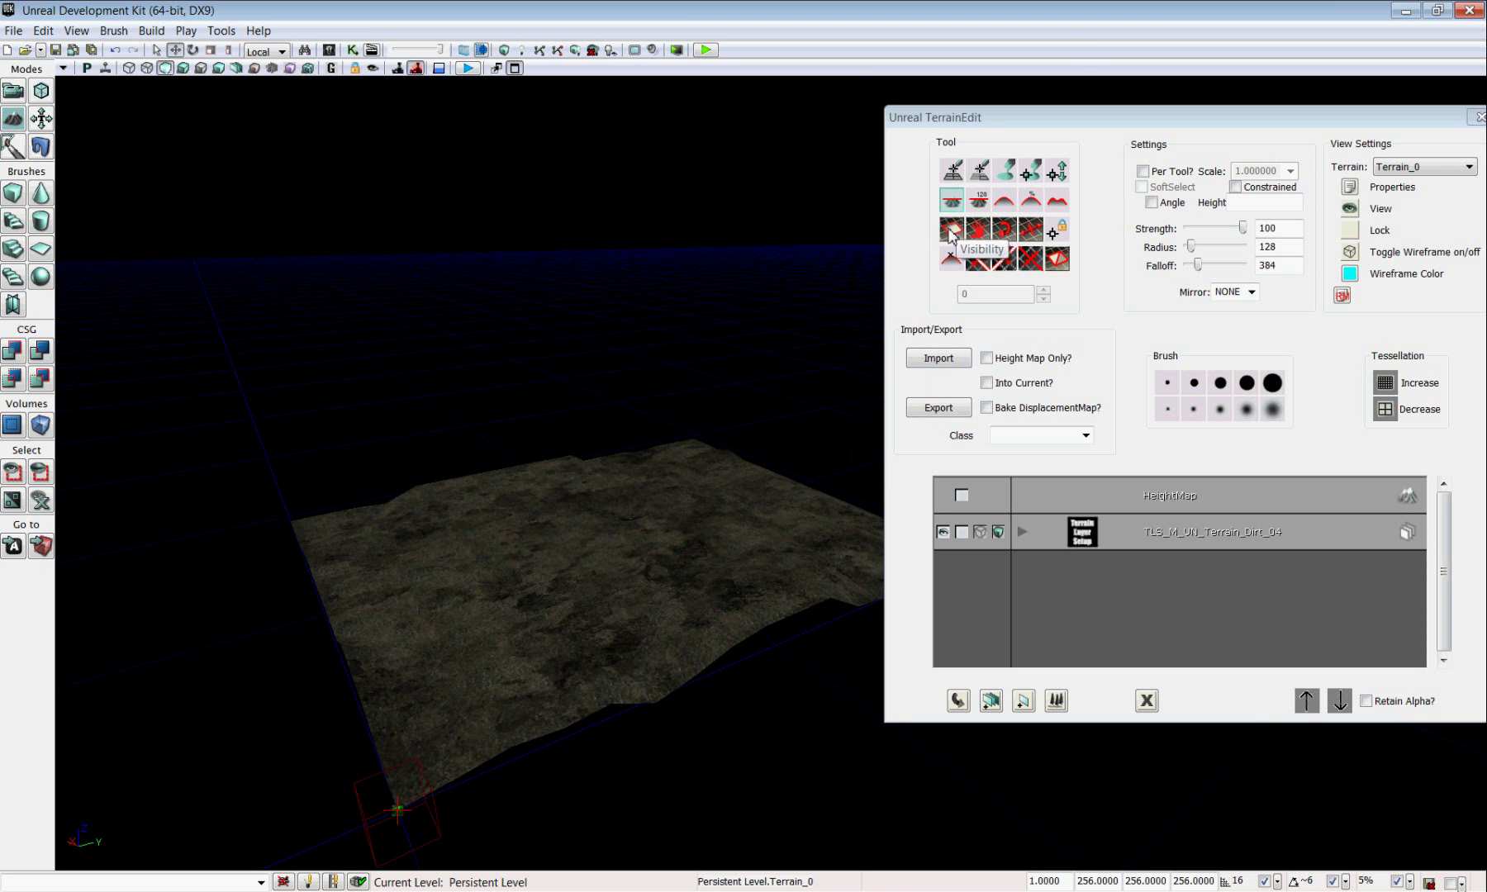
Cut a hole in the middle of the terrain with the Visibility tool, and fill it back in.
{"action": "left_click", "coordinate": [951, 231]}
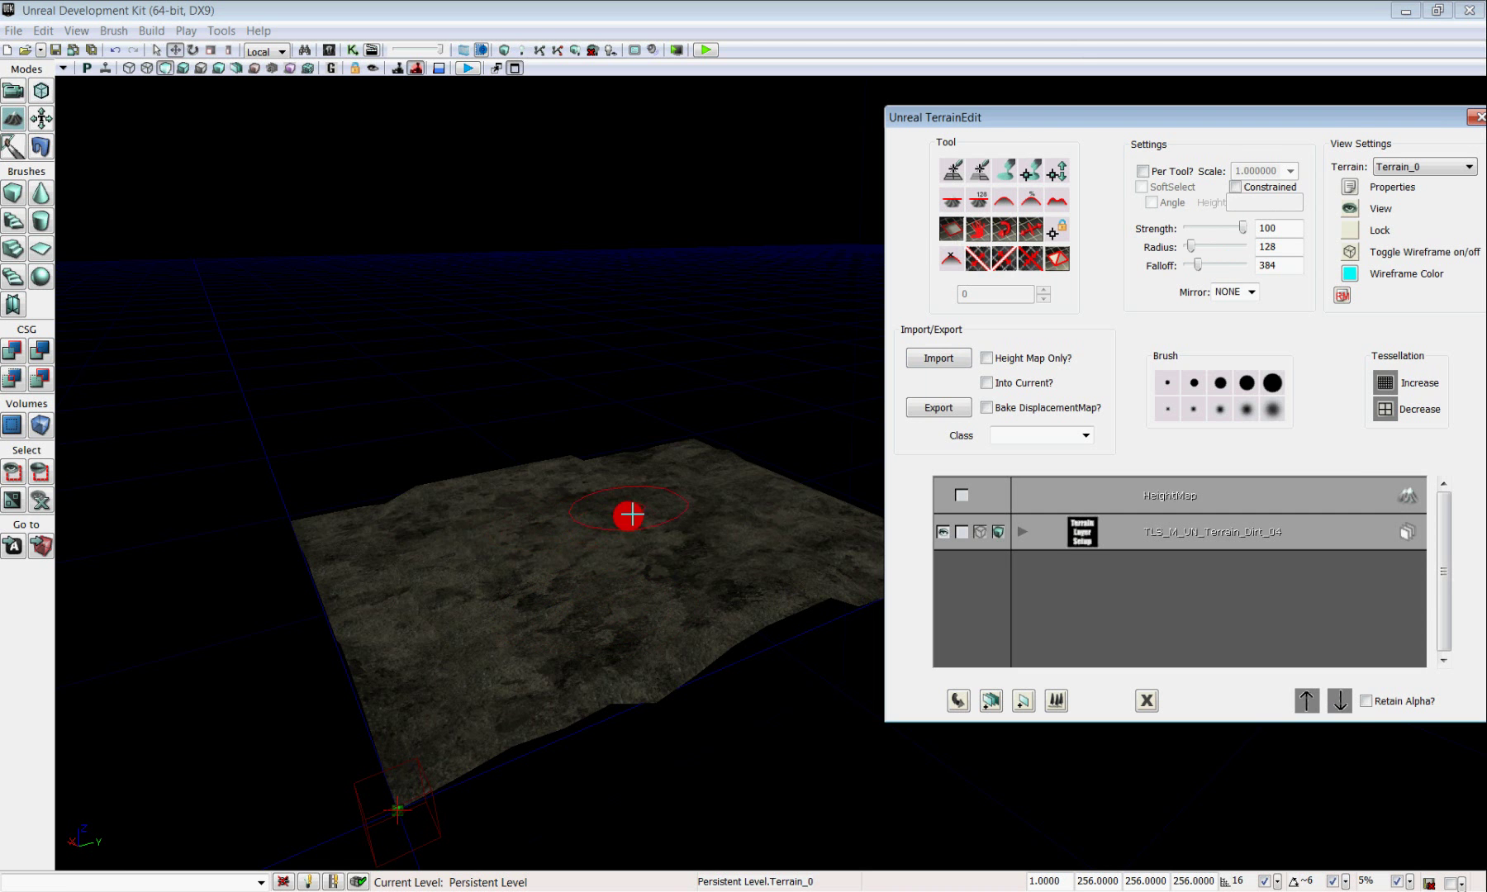
{"action": "left_click", "coordinate": [603, 542], "text": "ctrl"}
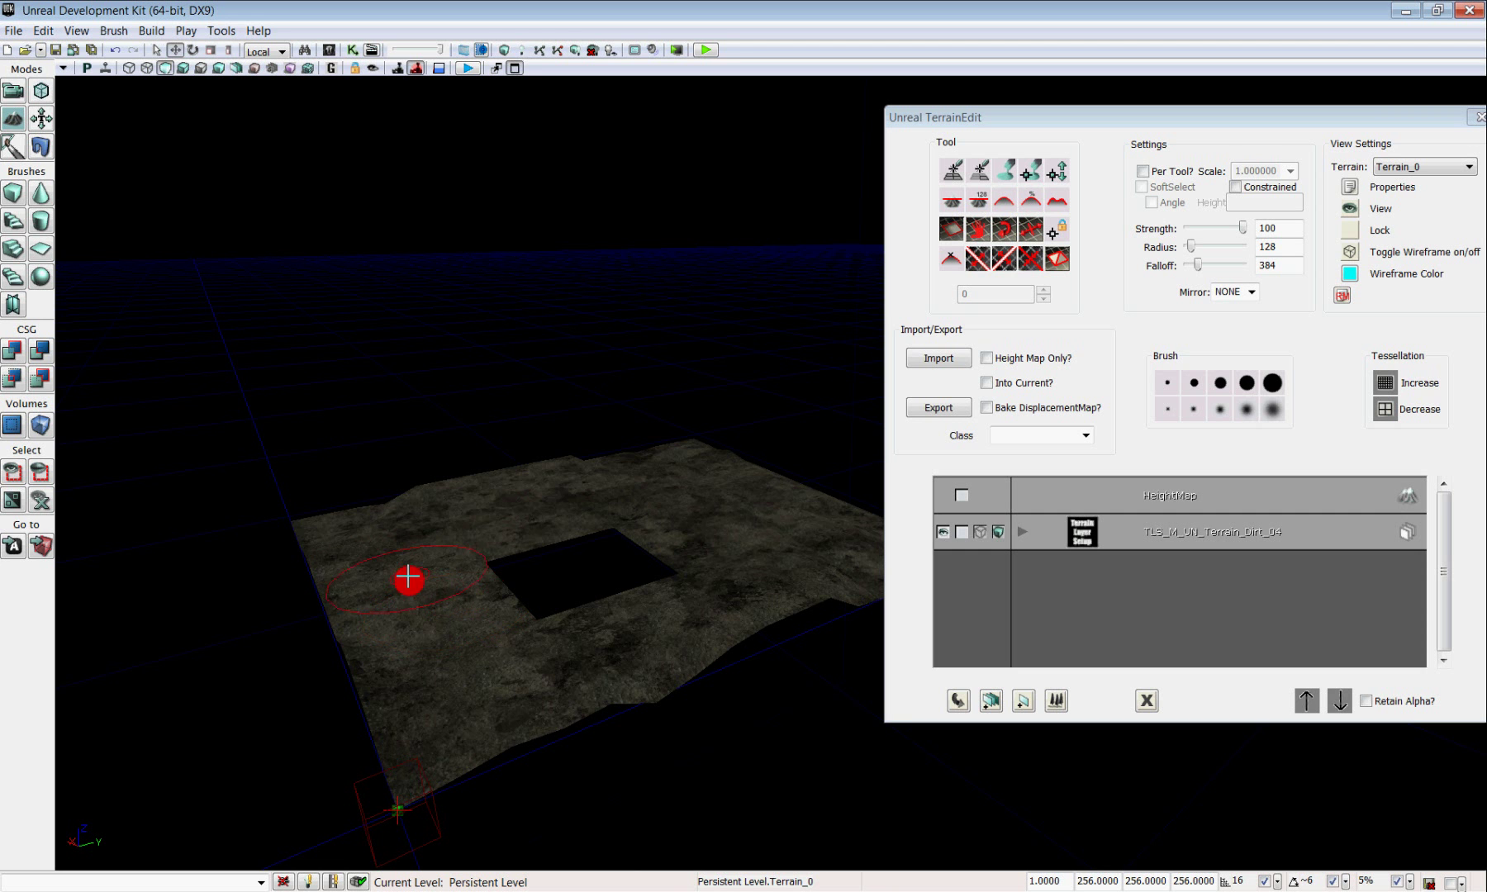
{"action": "right_click", "coordinate": [577, 569], "text": "ctrl"}
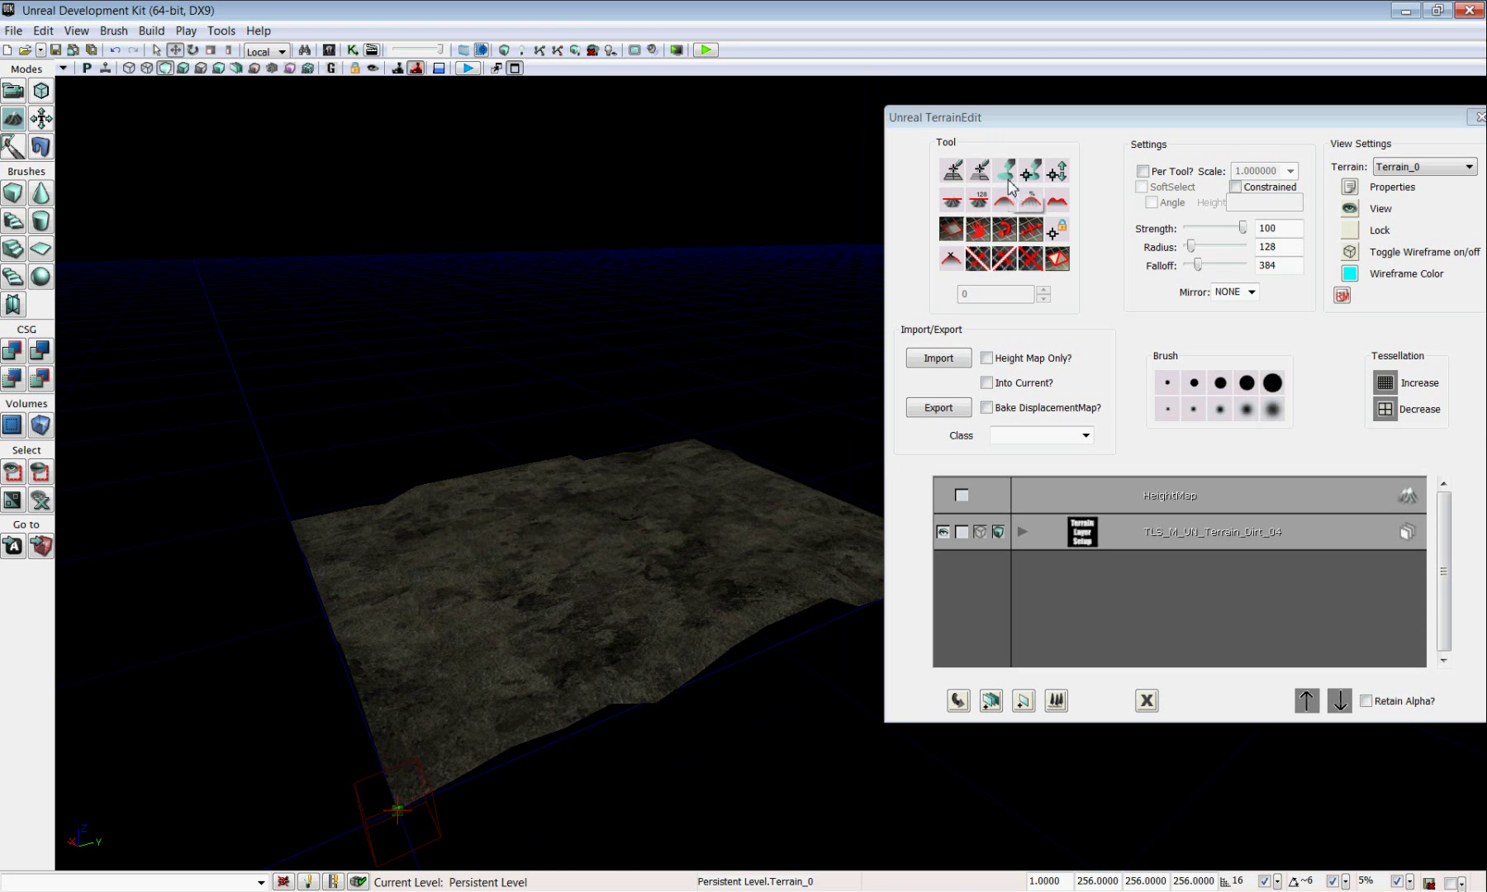
{"action": "left_click", "coordinate": [1030, 199]}
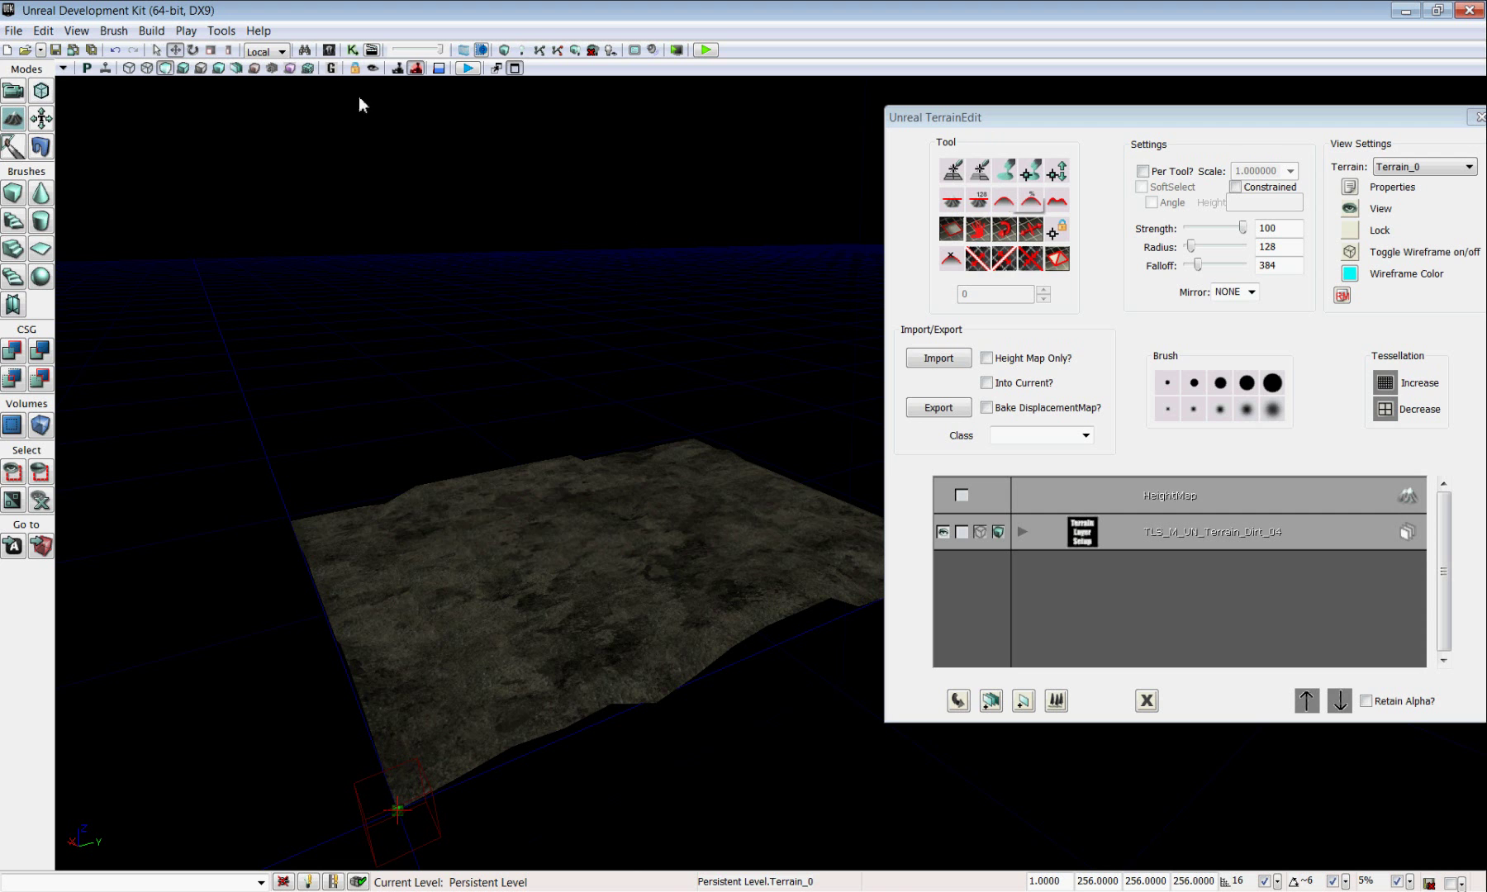
Fully load the UN_Rock package in the Content Browser and select the material M_UN_Rock_BSP_Rock09.
{"action": "left_click", "coordinate": [329, 50]}
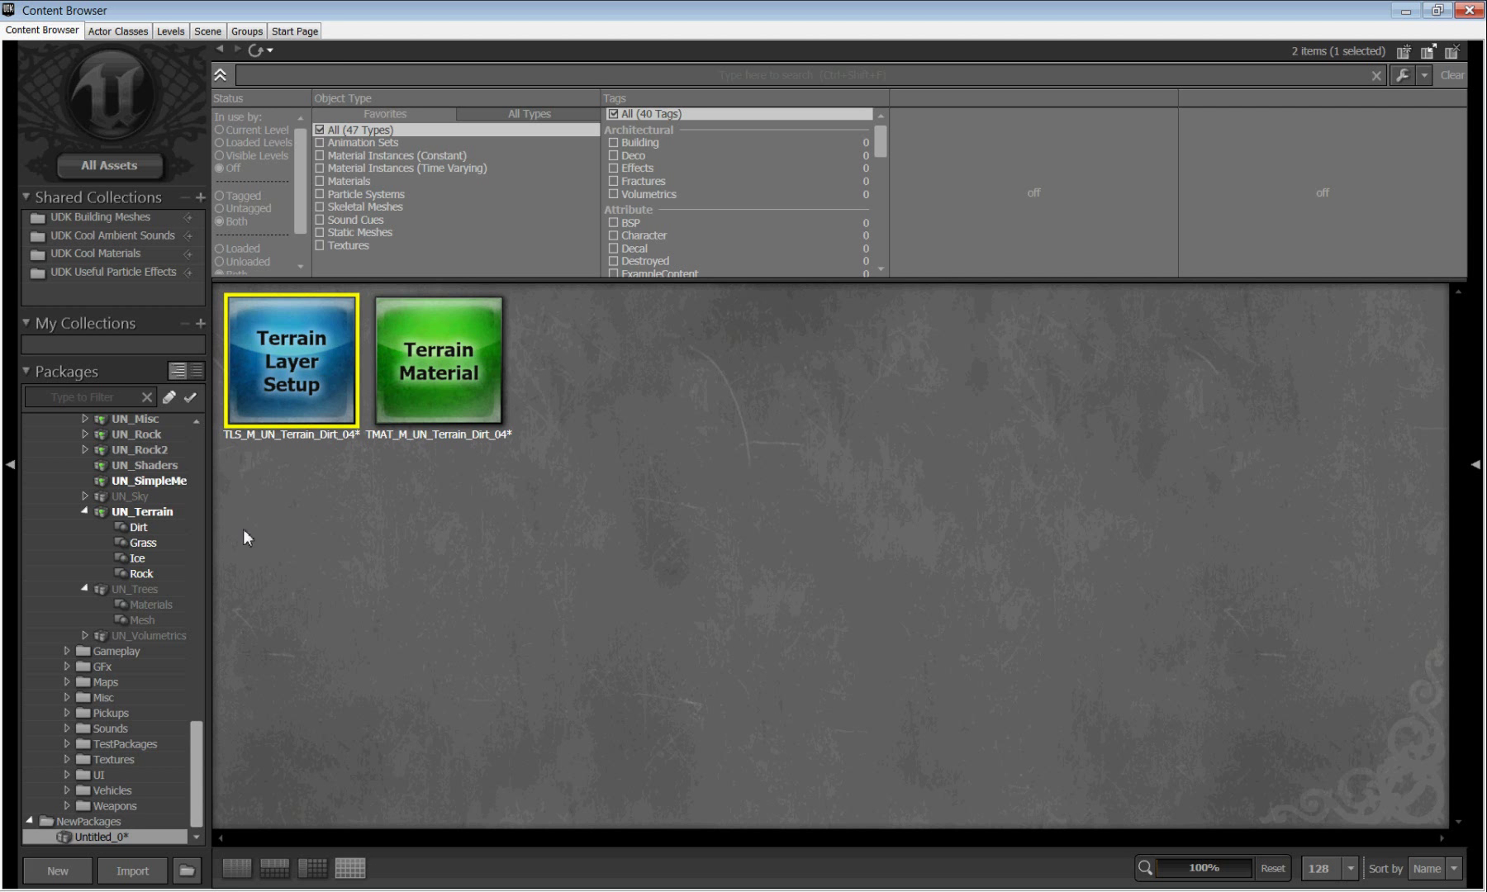
{"action": "left_click_drag", "start_coordinate": [198, 769], "coordinate": [205, 675]}
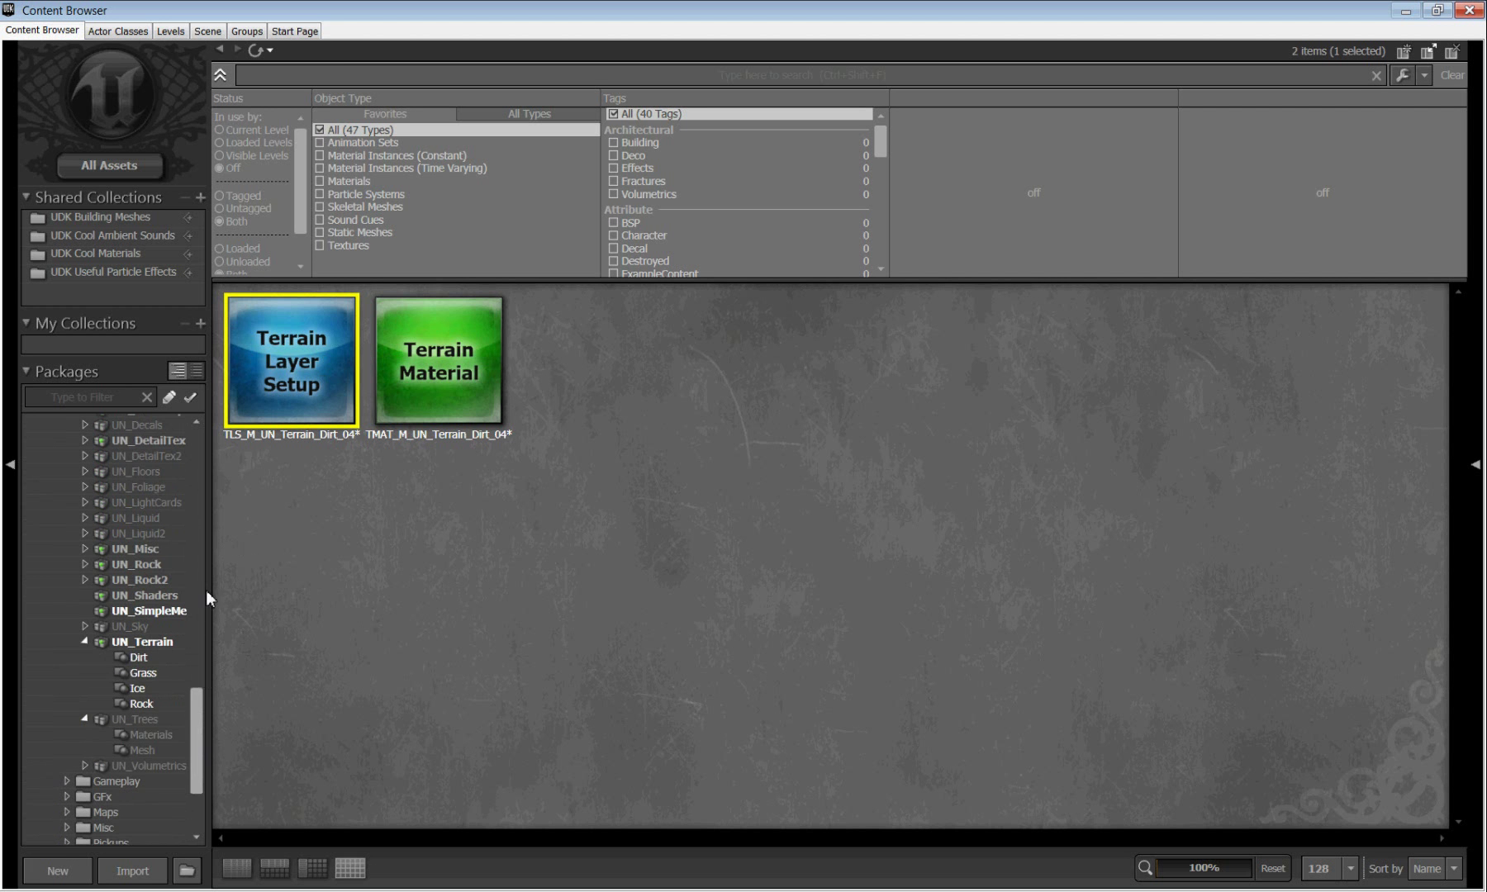
{"action": "left_click", "coordinate": [129, 564]}
{"action": "right_click", "coordinate": [125, 564]}
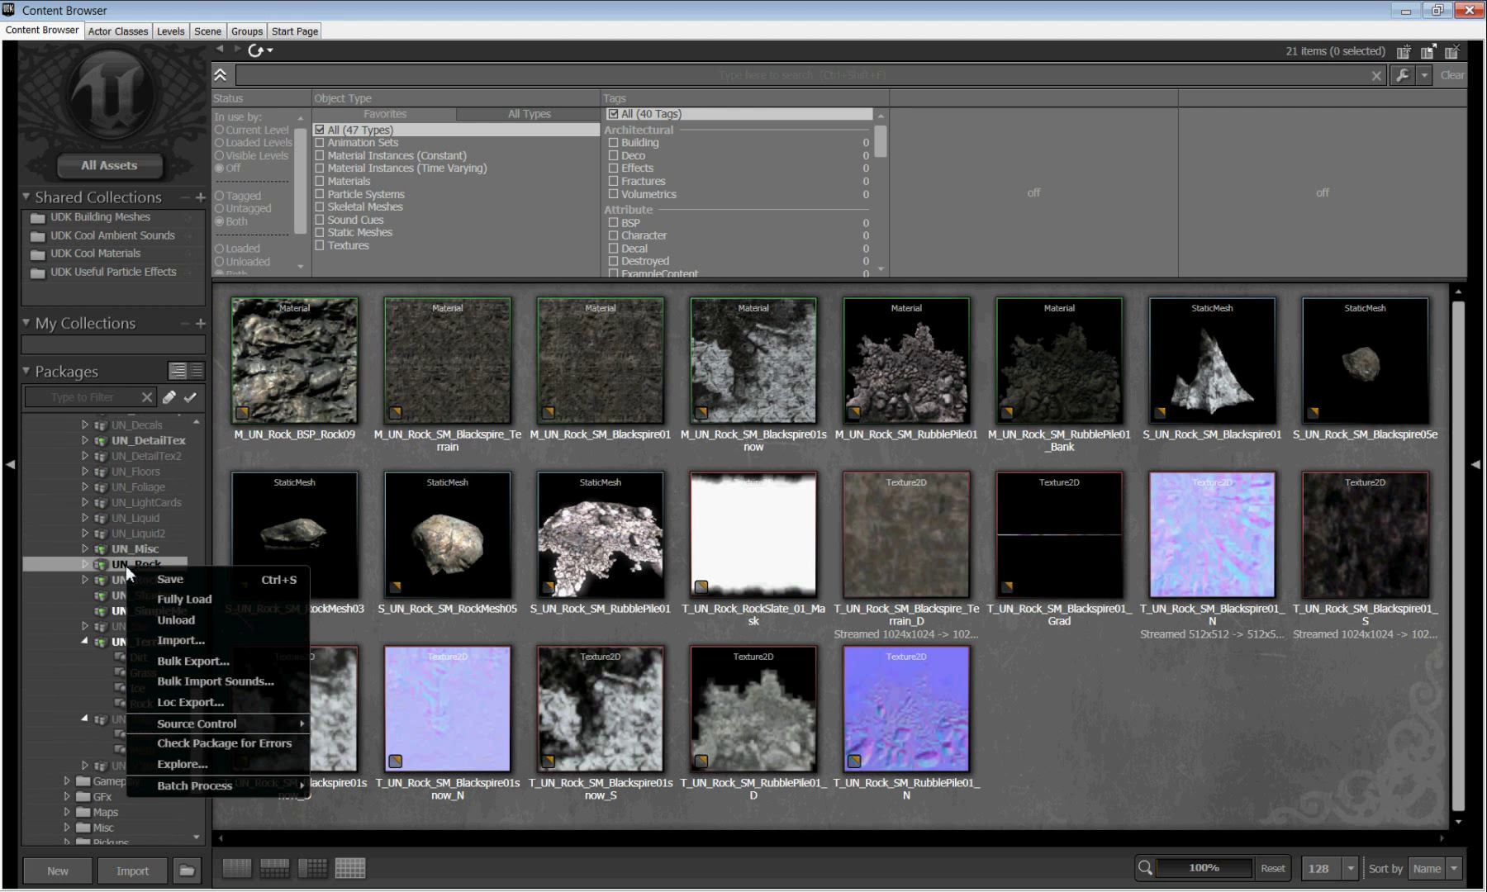
{"action": "left_click", "coordinate": [187, 600]}
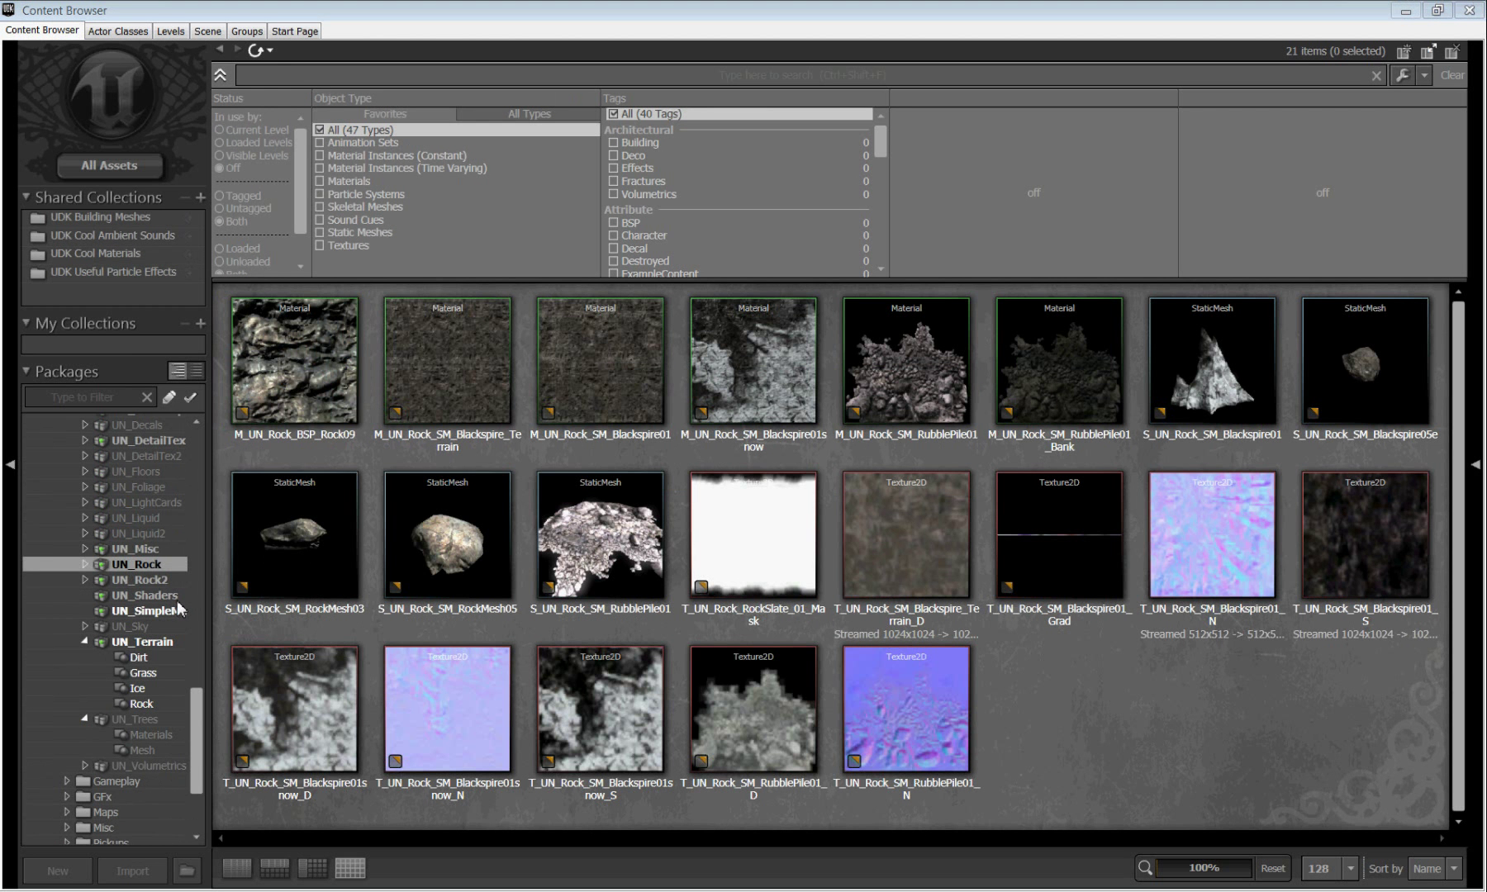
{"action": "mouse_move", "coordinate": [304, 380]}
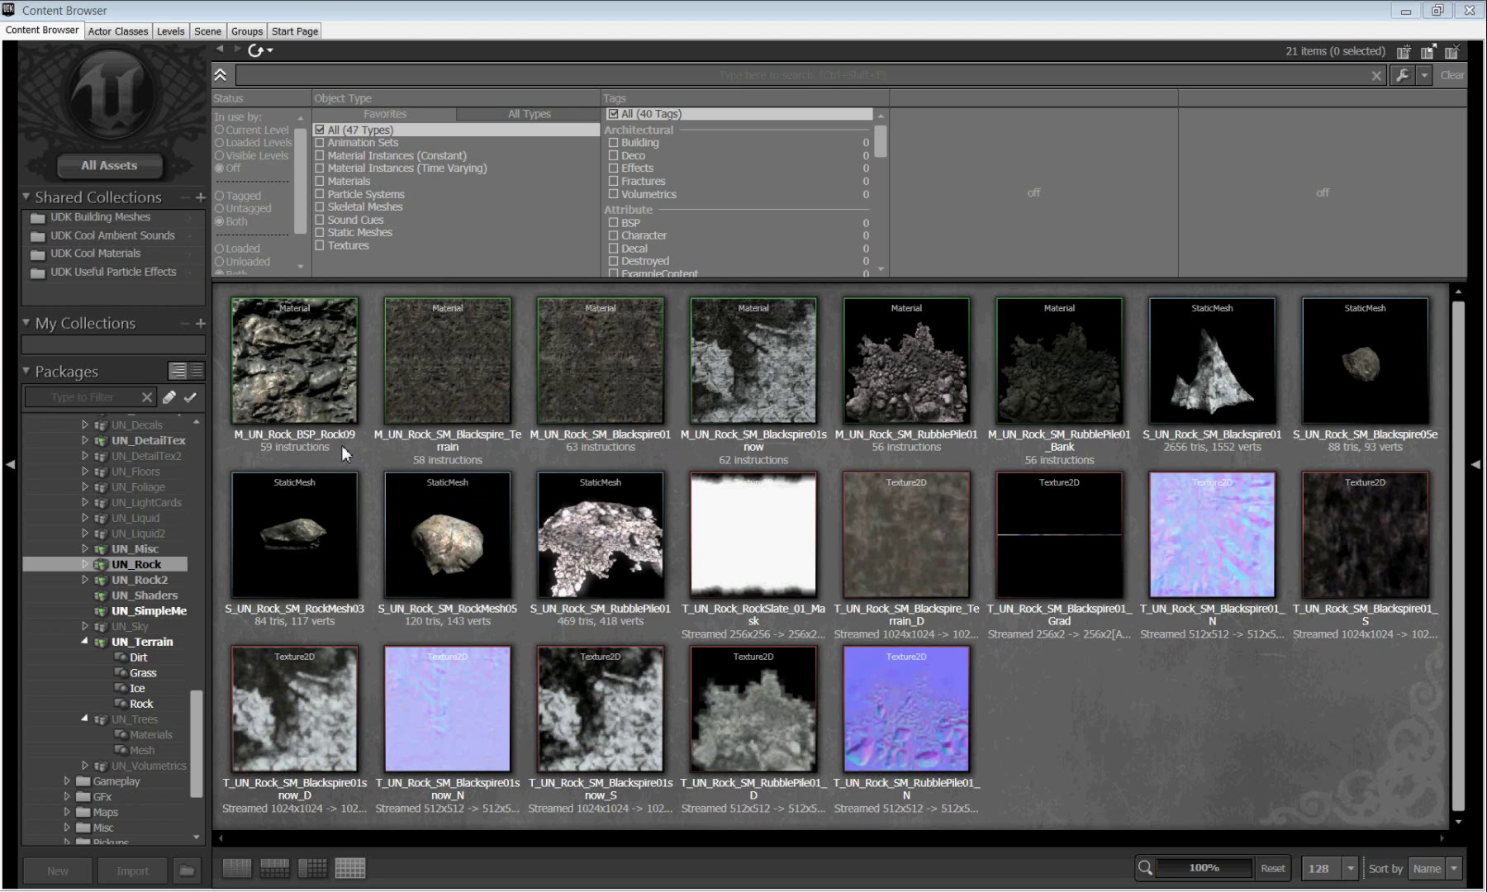
{"action": "left_click", "coordinate": [310, 402]}
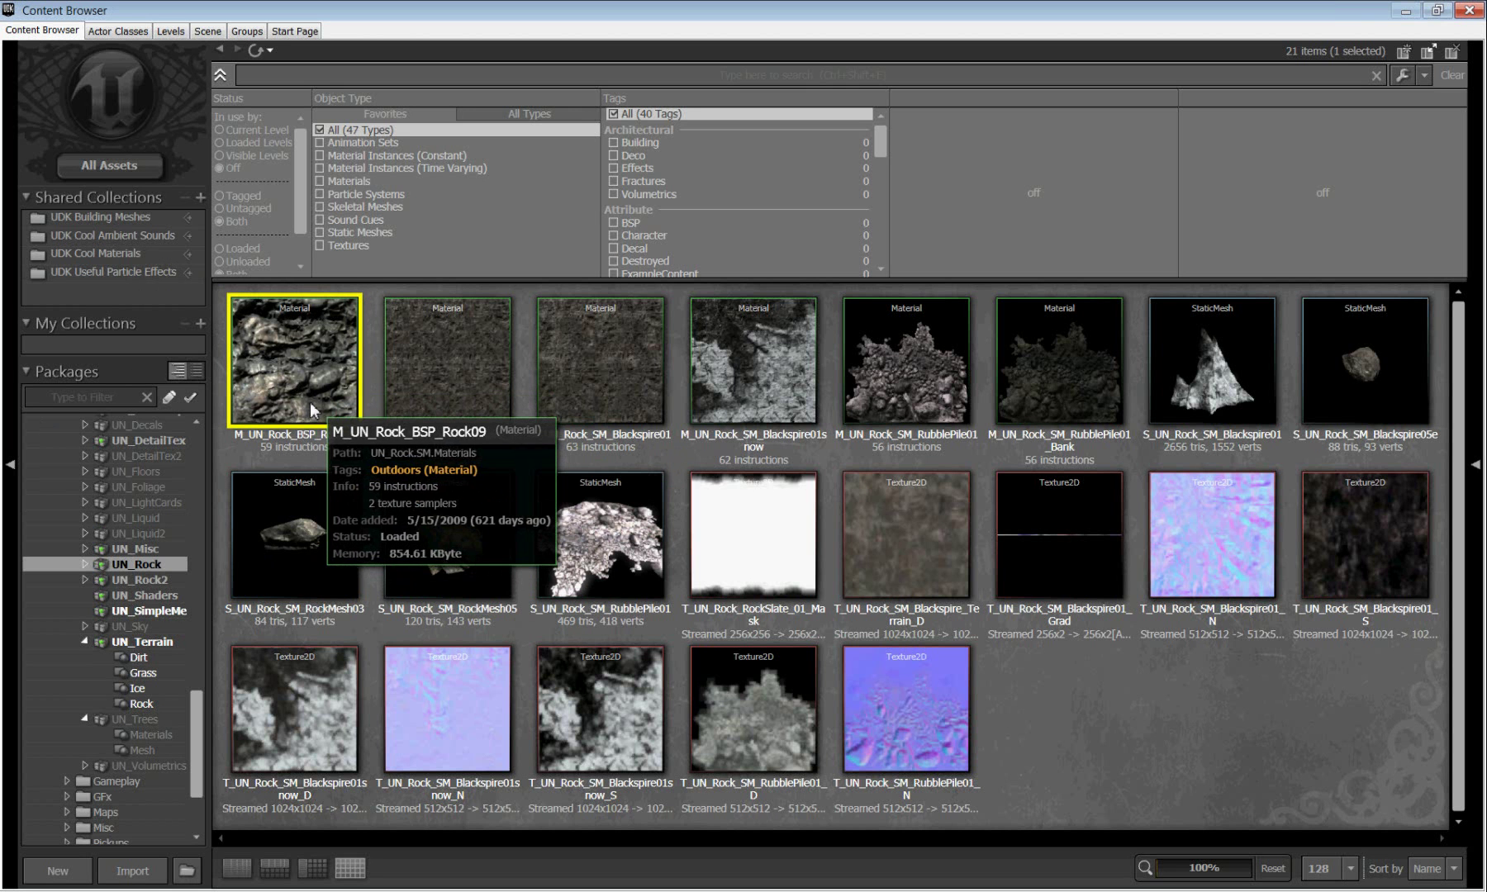
Close the Content Browser and auto-create a new terrain setup layer from the selected rock material.
{"action": "left_click", "coordinate": [1469, 10]}
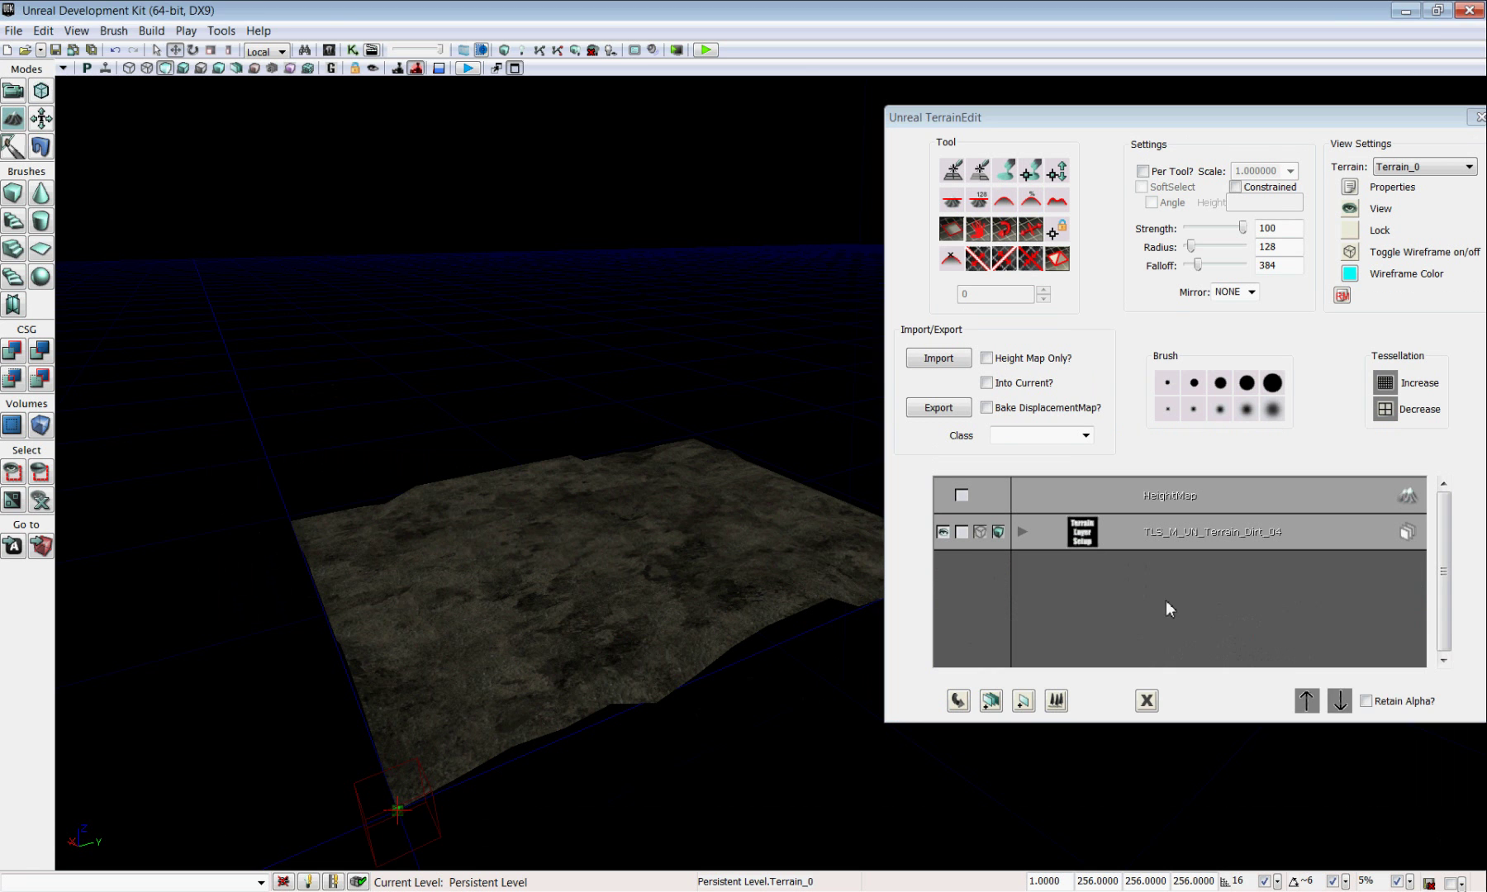
{"action": "right_click", "coordinate": [1168, 578]}
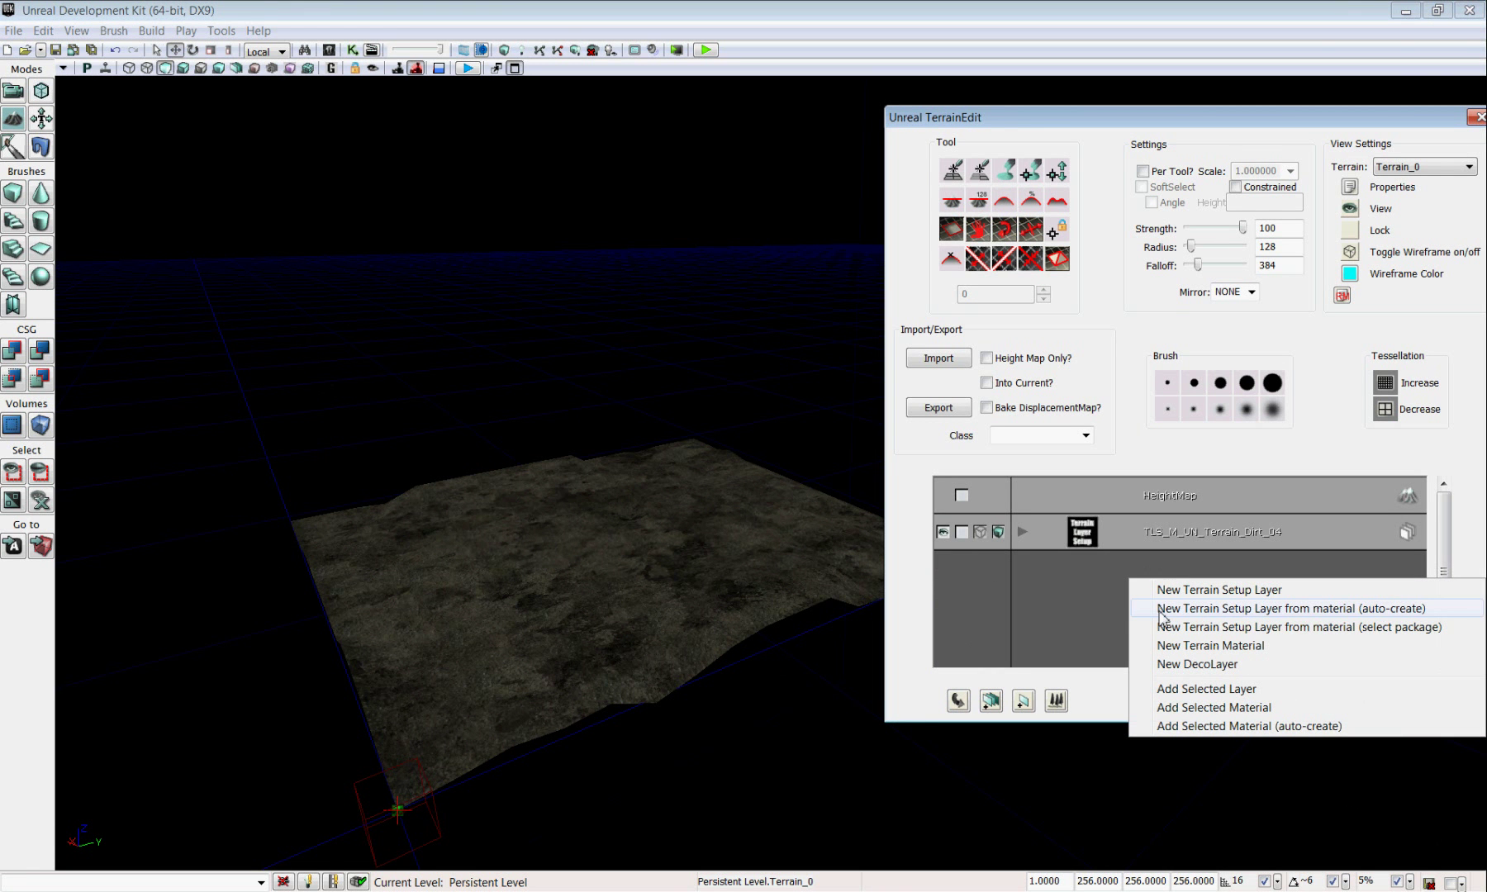
{"action": "left_click", "coordinate": [1163, 612]}
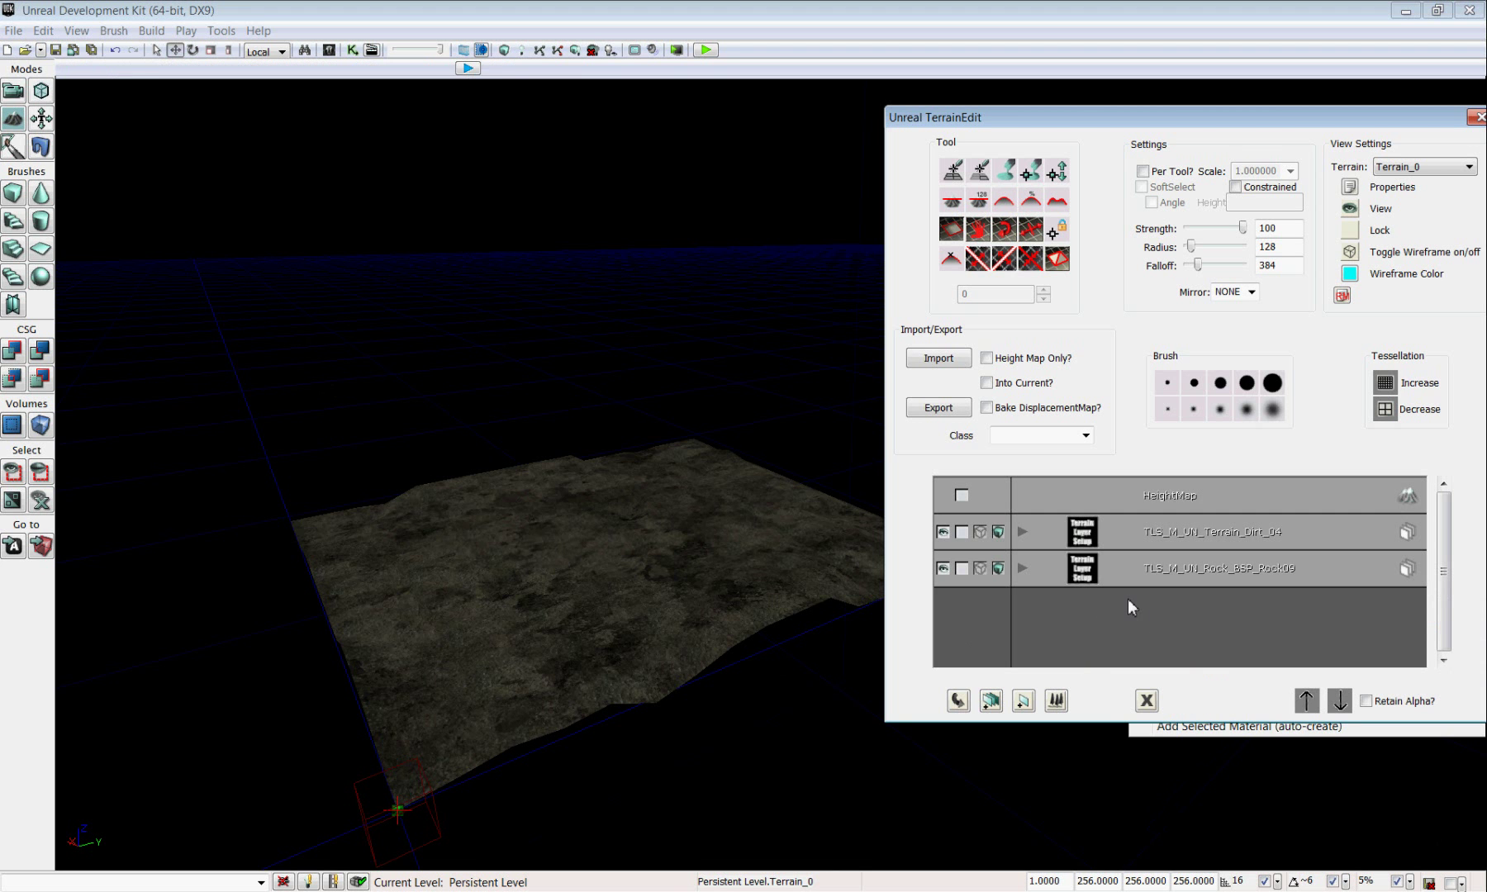
Paint patches of the TLS_M_UN_Rock_BSP_Rock09 layer over the dirt with the Paint tool, and erase part of the rock between them.
{"action": "left_click", "coordinate": [1235, 570]}
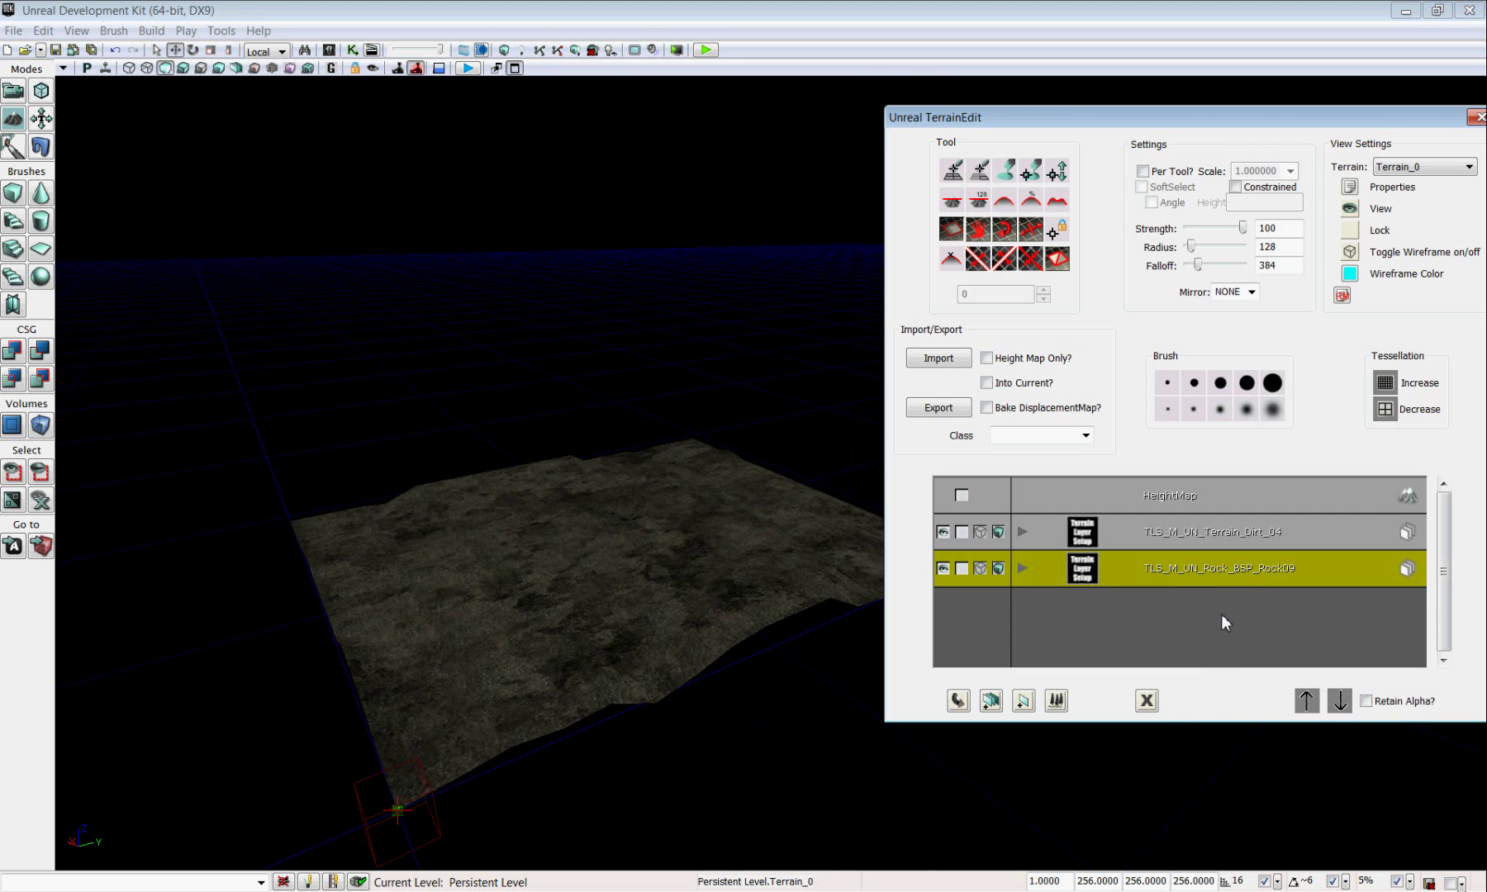
{"action": "left_click", "coordinate": [1007, 172]}
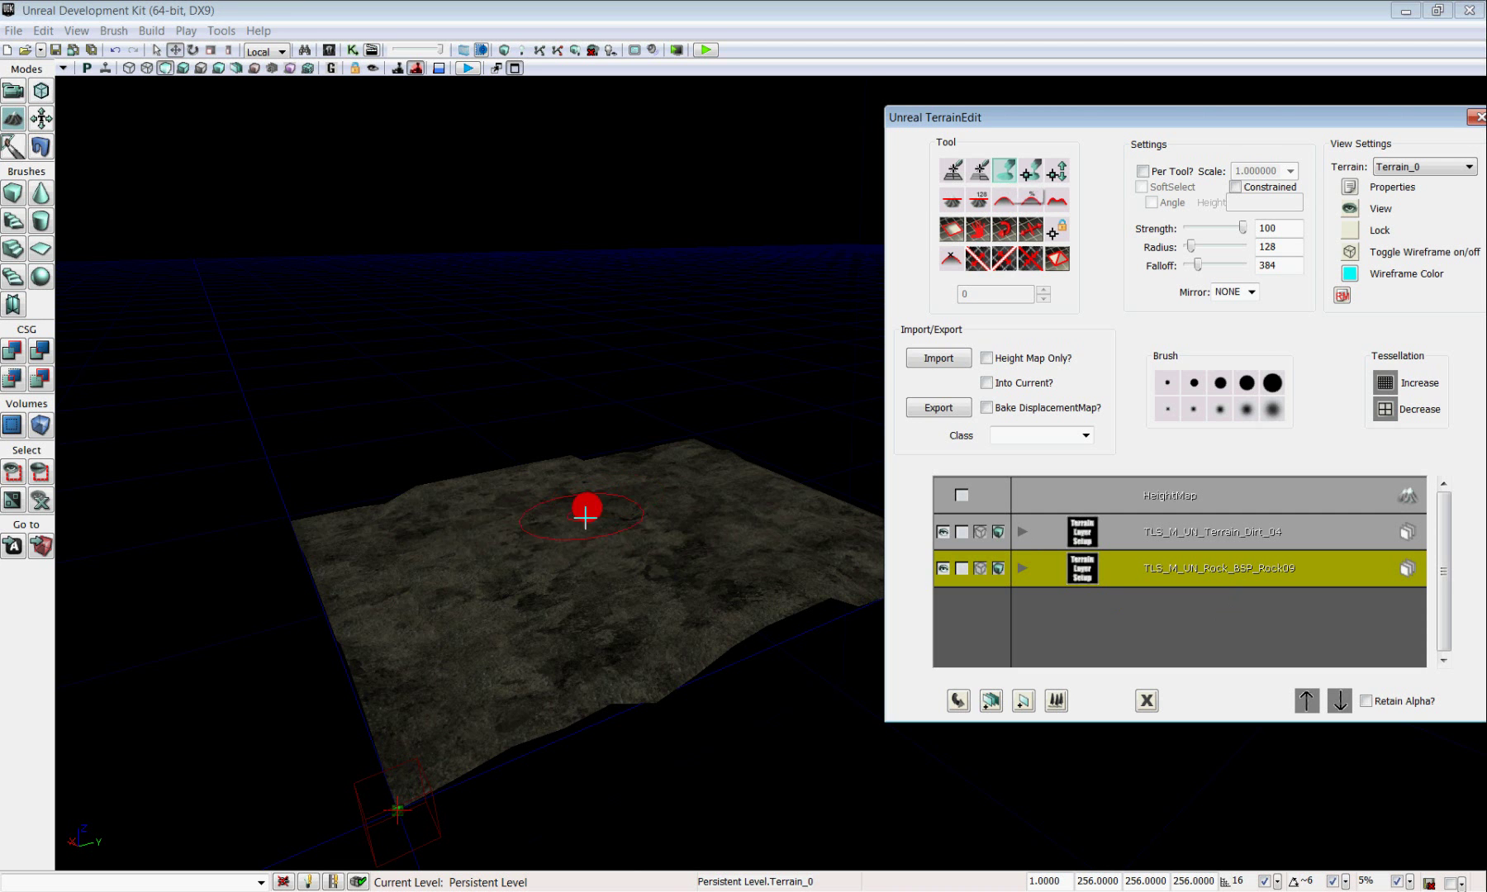
{"action": "left_click", "coordinate": [647, 504]}
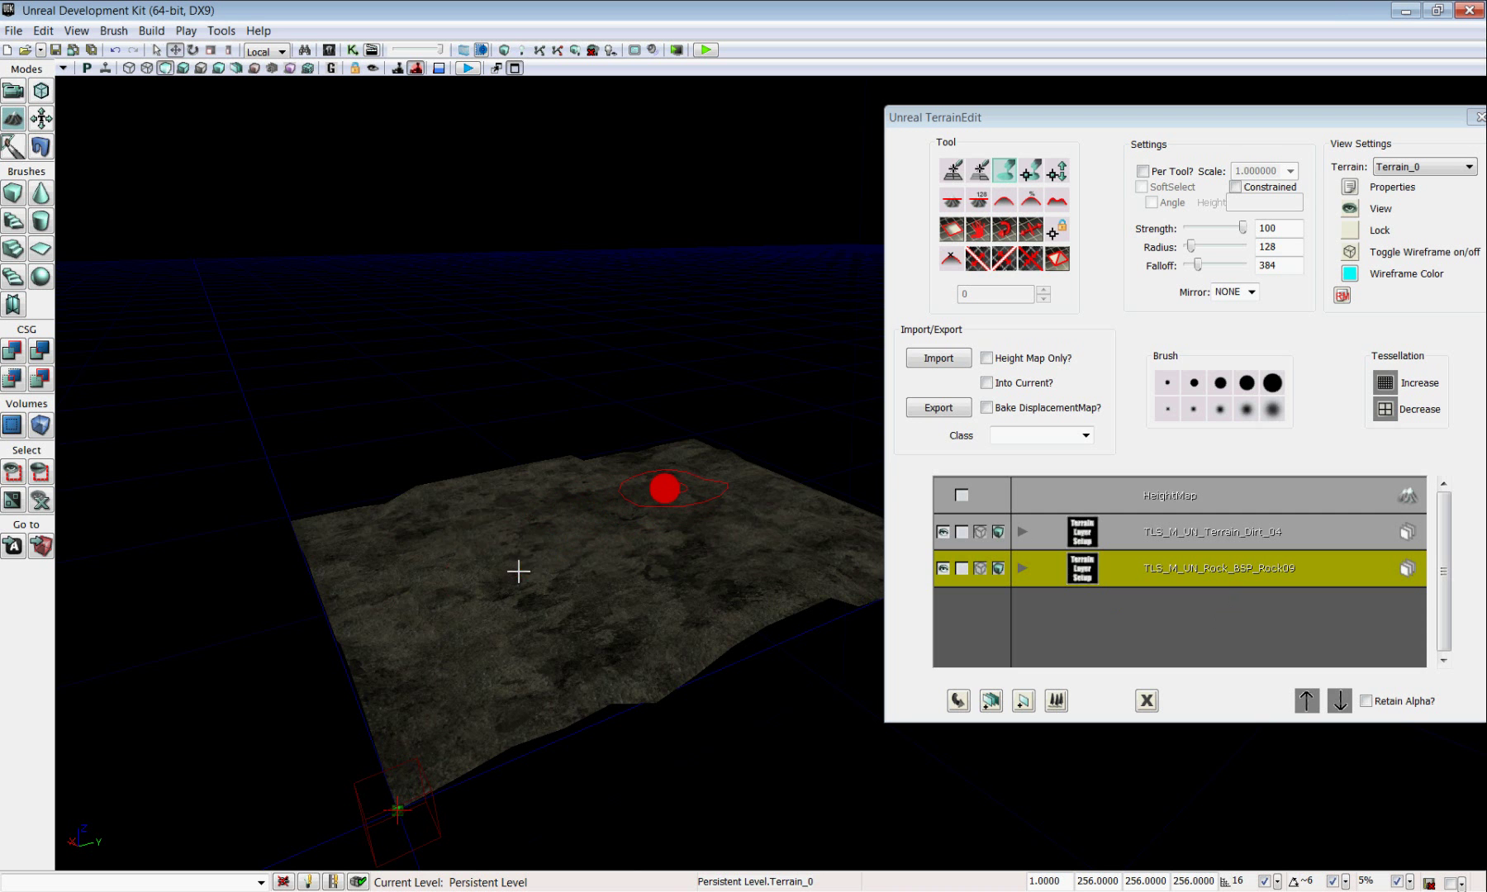
{"action": "mouse_move", "coordinate": [484, 514]}
{"action": "left_mouse_down", "text": "ctrl"}
{"action": "mouse_move", "coordinate": [532, 546]}
{"action": "mouse_move", "coordinate": [641, 515]}
{"action": "mouse_move", "coordinate": [721, 551]}
{"action": "mouse_move", "coordinate": [689, 604]}
{"action": "mouse_move", "coordinate": [561, 643]}
{"action": "mouse_move", "coordinate": [461, 626]}
{"action": "mouse_move", "coordinate": [409, 562]}
{"action": "mouse_move", "coordinate": [416, 545]}
{"action": "mouse_move", "coordinate": [658, 470]}
{"action": "mouse_move", "coordinate": [712, 488]}
{"action": "mouse_move", "coordinate": [831, 584]}
{"action": "mouse_move", "coordinate": [809, 563]}
{"action": "mouse_move", "coordinate": [686, 583]}
{"action": "mouse_move", "coordinate": [575, 646]}
{"action": "mouse_move", "coordinate": [458, 674]}
{"action": "mouse_move", "coordinate": [656, 525]}
{"action": "mouse_move", "coordinate": [670, 477]}
{"action": "left_mouse_up", "text": "ctrl"}
{"action": "mouse_move", "coordinate": [670, 477]}
{"action": "right_mouse_down", "text": "ctrl"}
{"action": "mouse_move", "coordinate": [560, 491]}
{"action": "mouse_move", "coordinate": [431, 552]}
{"action": "mouse_move", "coordinate": [661, 522]}
{"action": "mouse_move", "coordinate": [775, 652]}
{"action": "right_mouse_up", "text": "ctrl"}
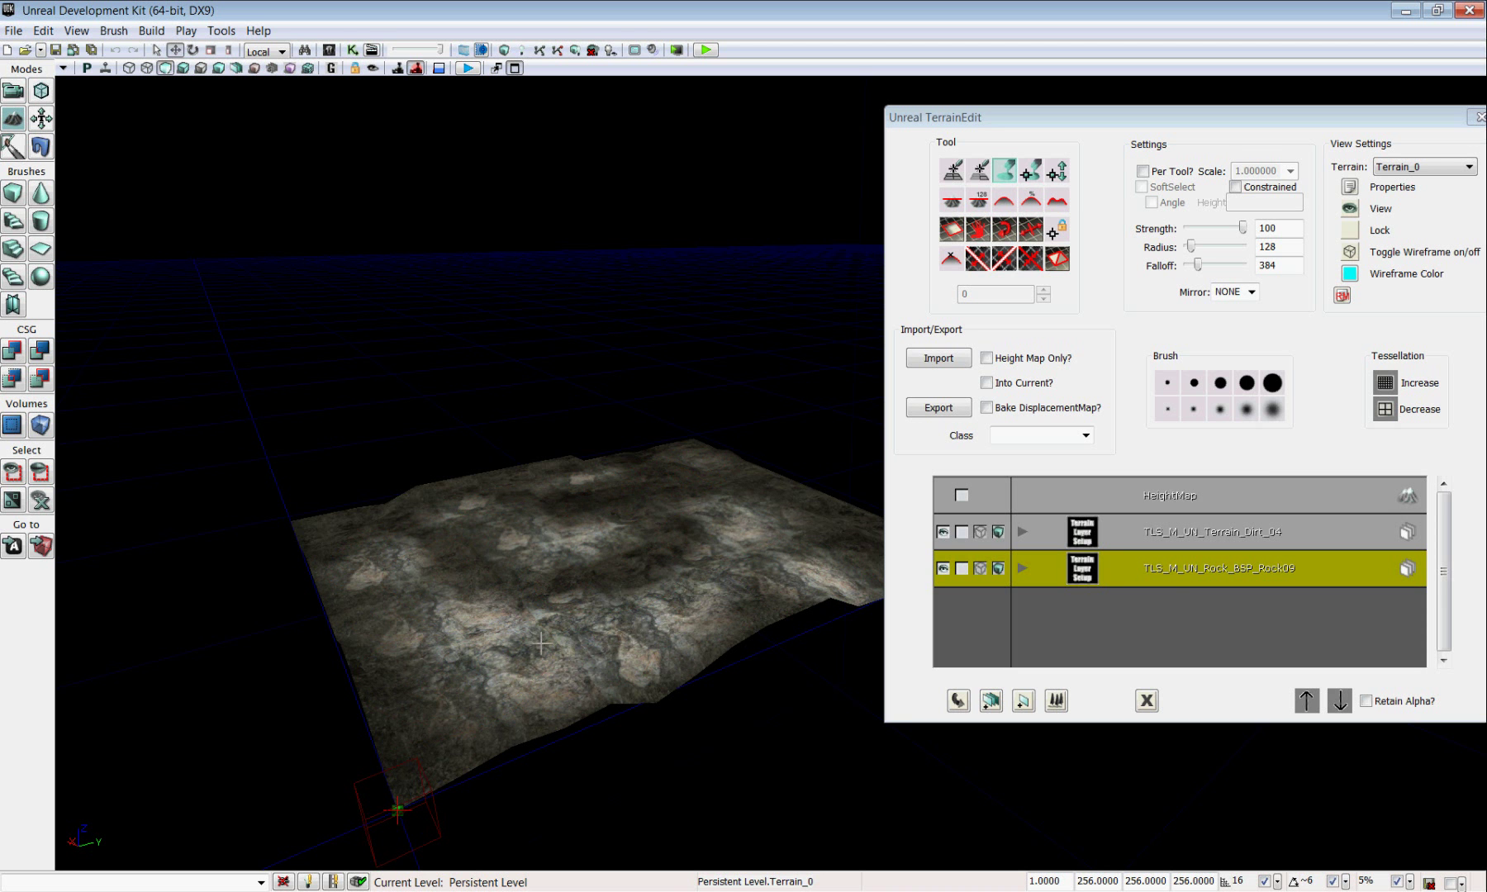
{"action": "mouse_move", "coordinate": [650, 642]}
{"action": "right_mouse_down", "text": "ctrl"}
{"action": "mouse_move", "coordinate": [610, 641]}
{"action": "mouse_move", "coordinate": [671, 606]}
{"action": "mouse_move", "coordinate": [646, 626]}
{"action": "mouse_move", "coordinate": [502, 651]}
{"action": "mouse_move", "coordinate": [472, 597]}
{"action": "mouse_move", "coordinate": [568, 599]}
{"action": "mouse_move", "coordinate": [589, 573]}
{"action": "right_mouse_up", "text": "ctrl"}
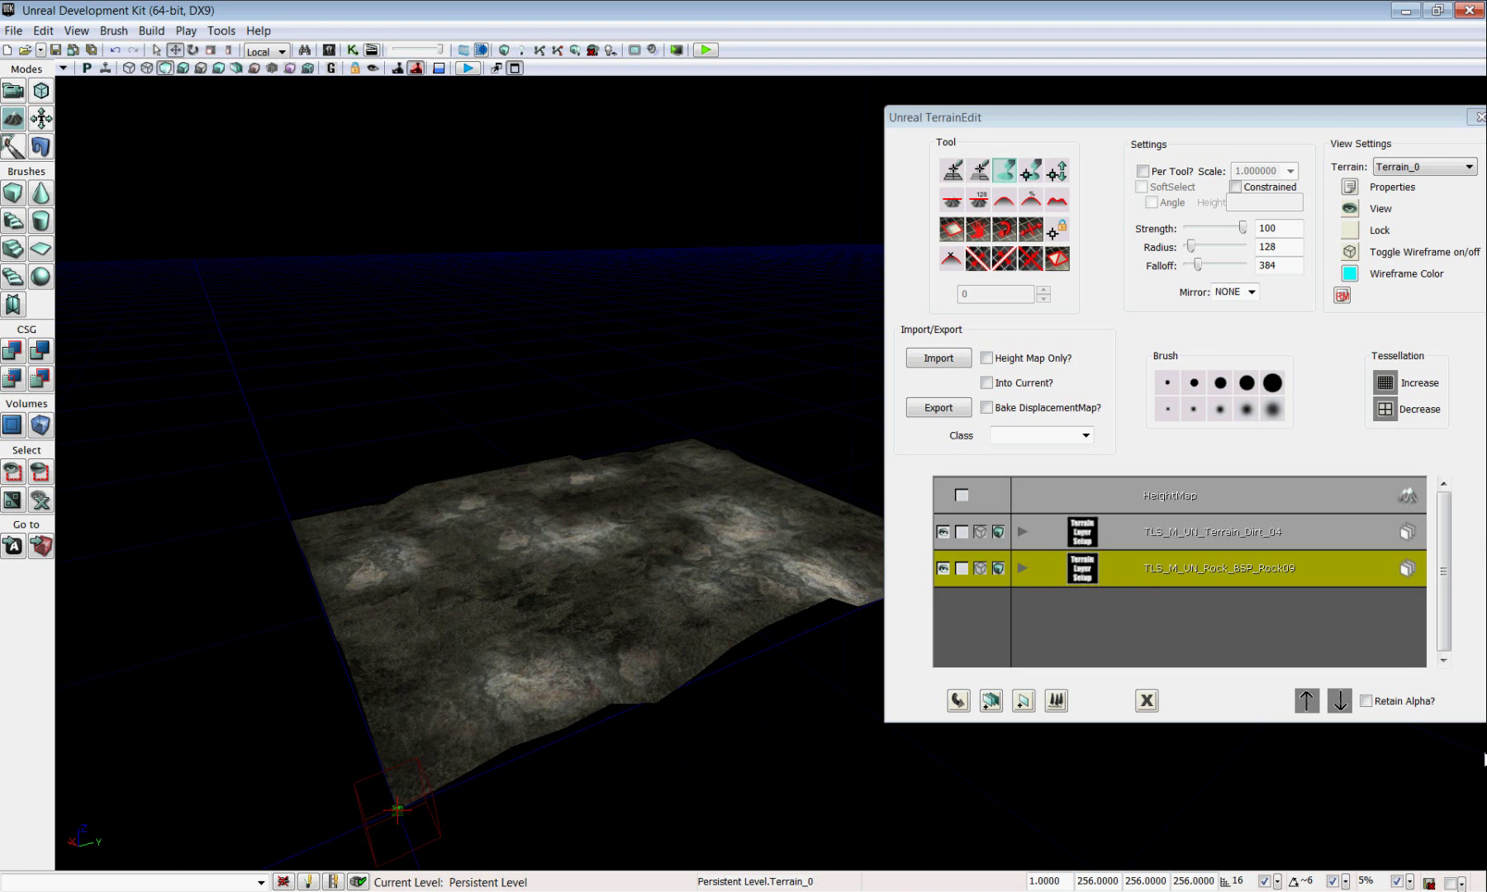
Create a new DecoLayer named trees for the terrain.
{"action": "left_click", "coordinate": [1152, 614]}
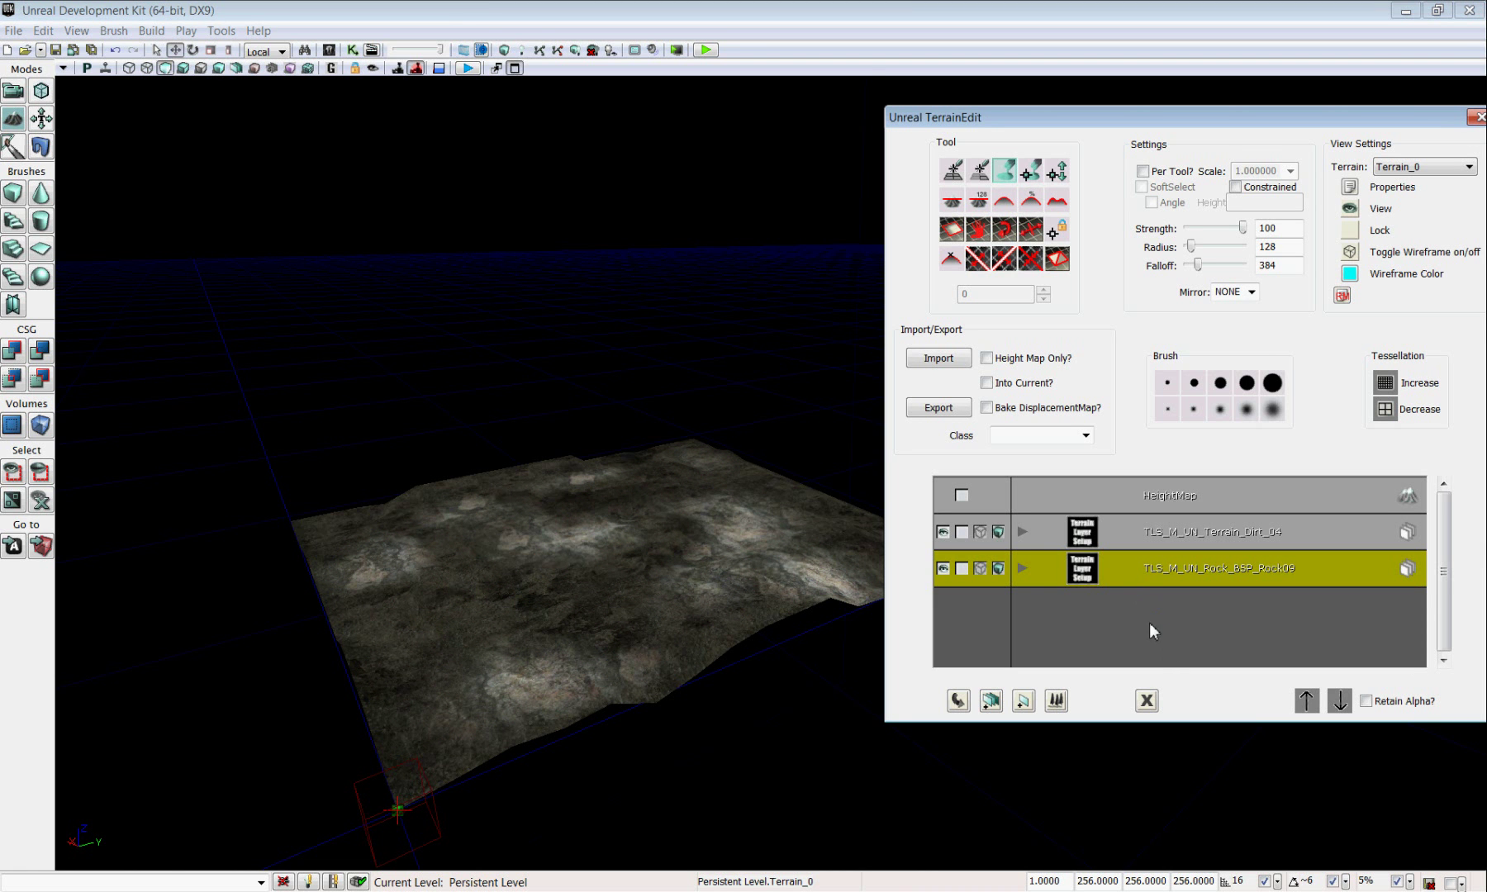
{"action": "right_click", "coordinate": [1156, 617]}
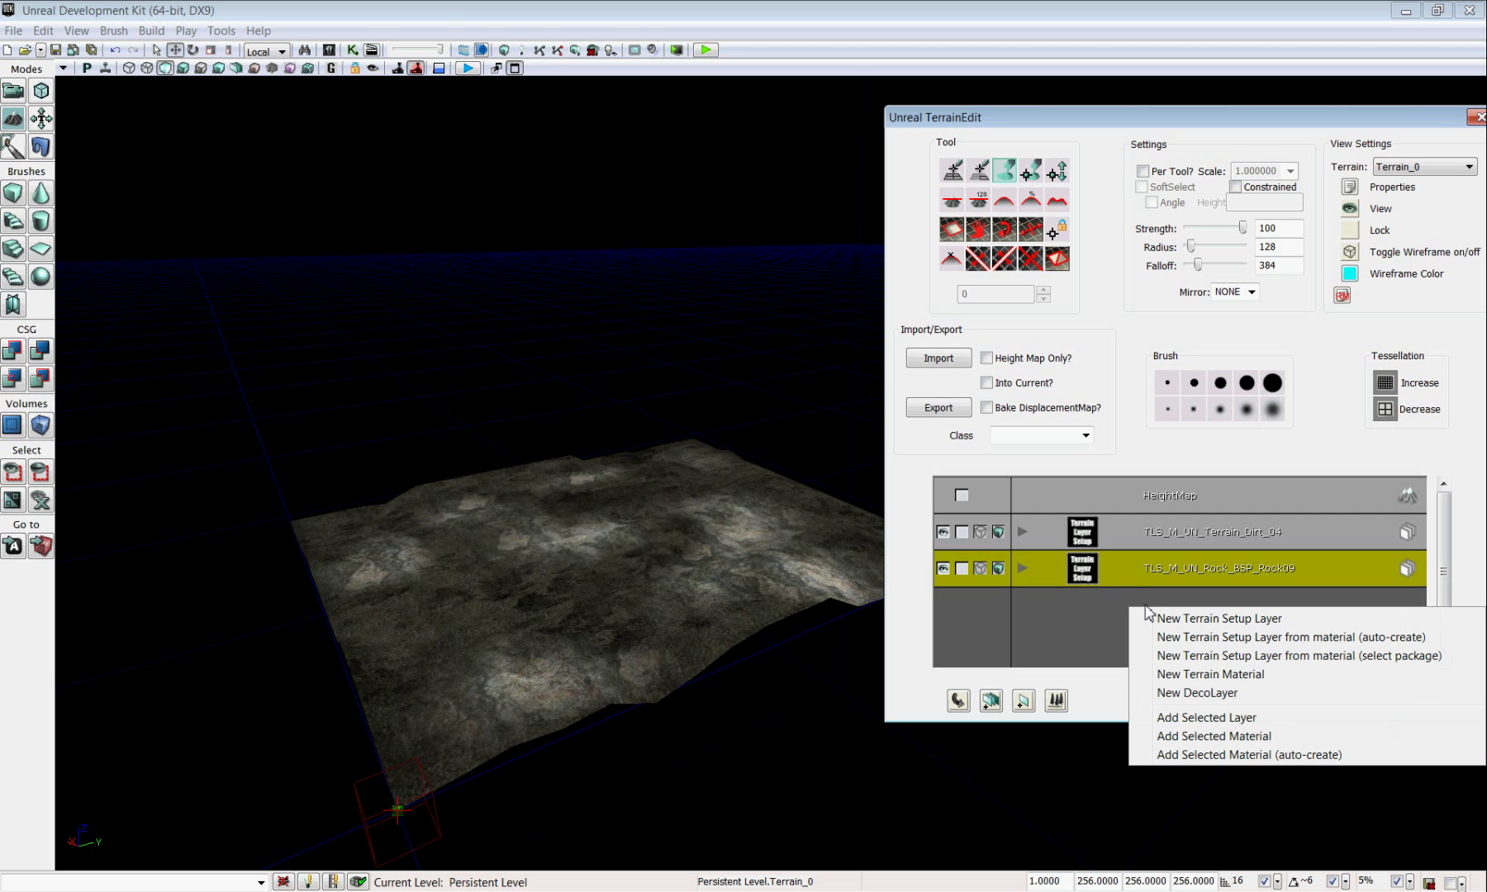
{"action": "left_click", "coordinate": [1198, 694]}
{"action": "type", "text": "tr"}
{"action": "left_click", "coordinate": [807, 488]}
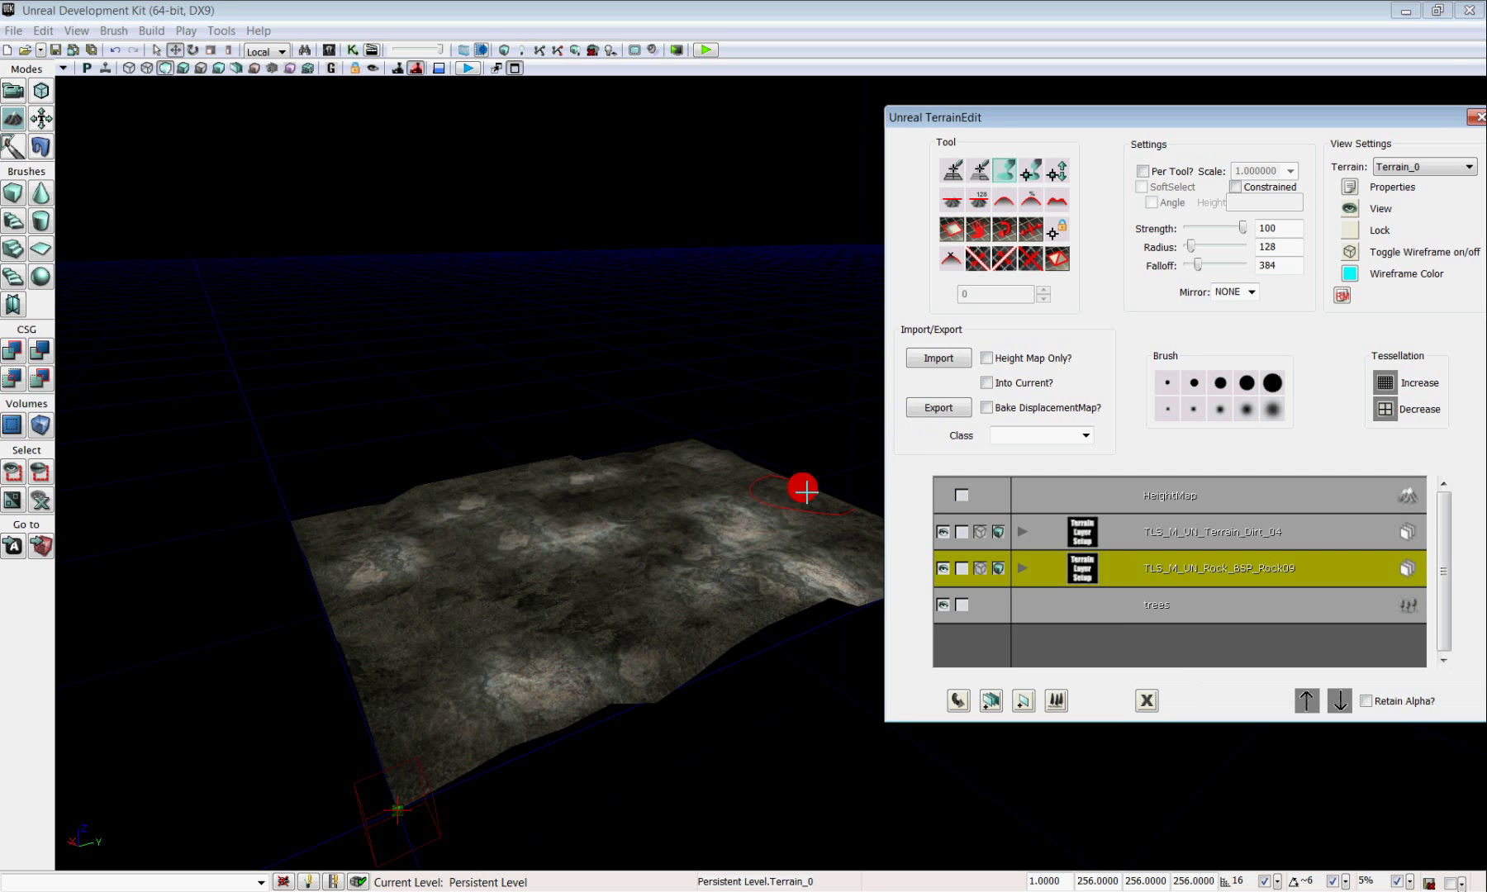
Search all game content in the Content Browser for "trees" among static meshes and select S_UN_Tree_SM_BurntTree01.
{"action": "left_click", "coordinate": [331, 51]}
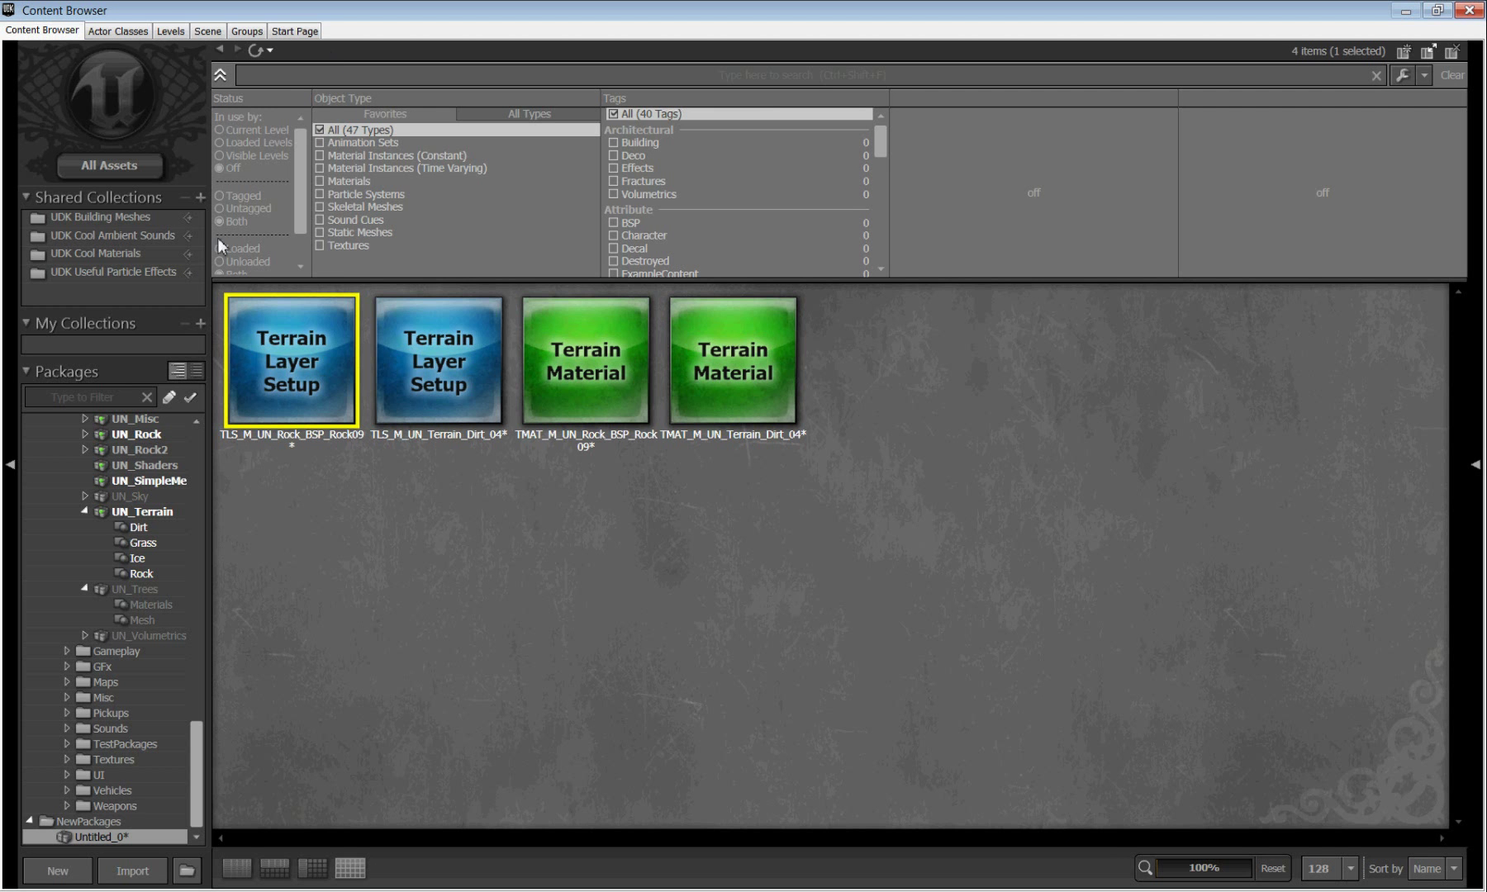
{"action": "left_click", "coordinate": [318, 235]}
{"action": "scroll", "coordinate": [197, 748], "scroll_direction": "up", "scroll_amount": 5}
{"action": "scroll", "coordinate": [203, 495], "scroll_direction": "up", "scroll_amount": 10}
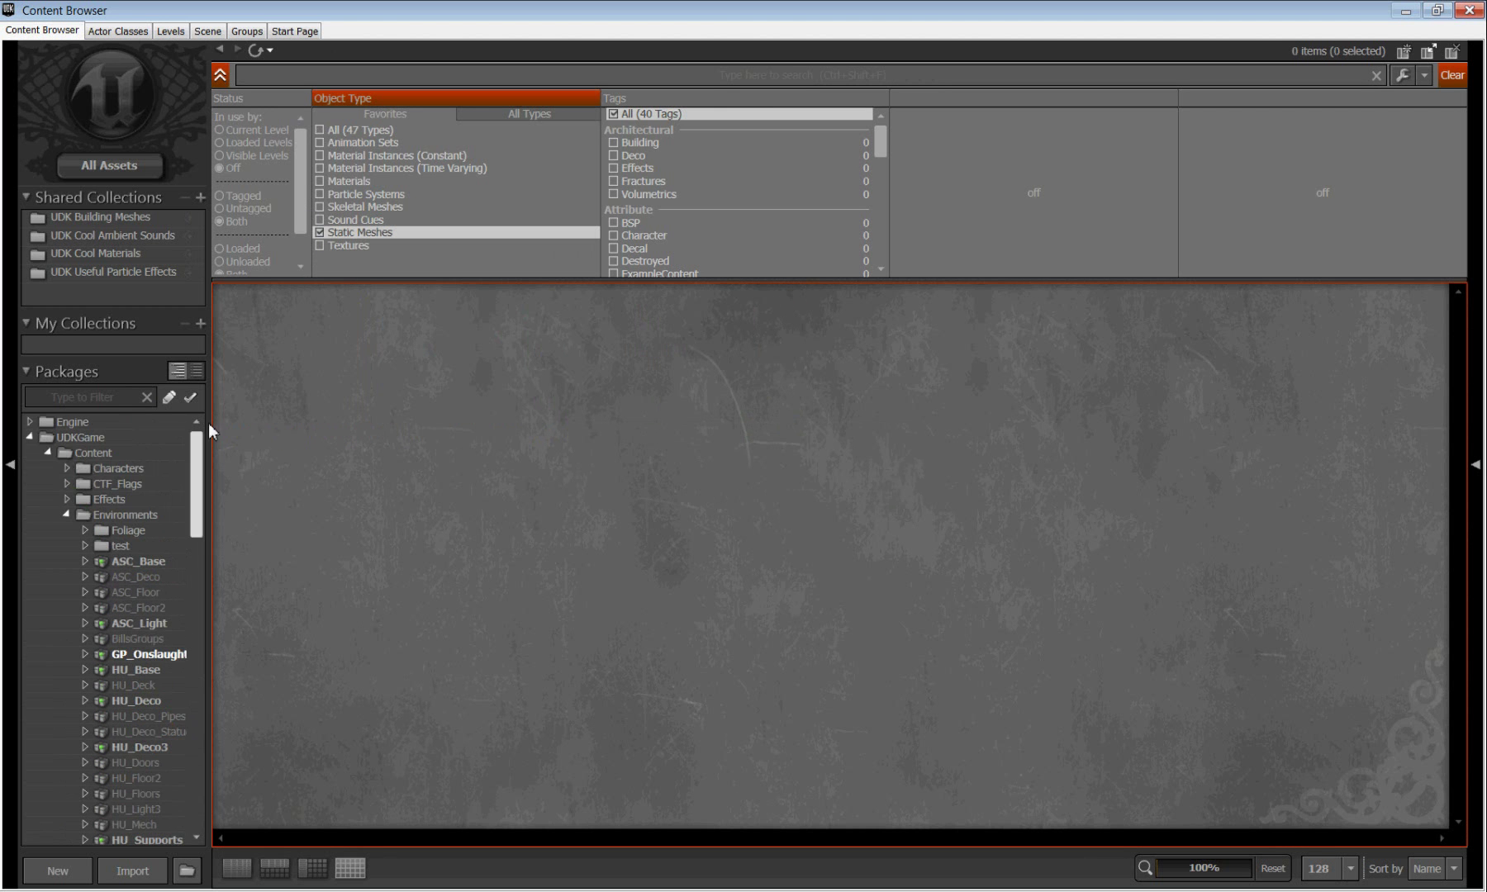
{"action": "left_click", "coordinate": [81, 455]}
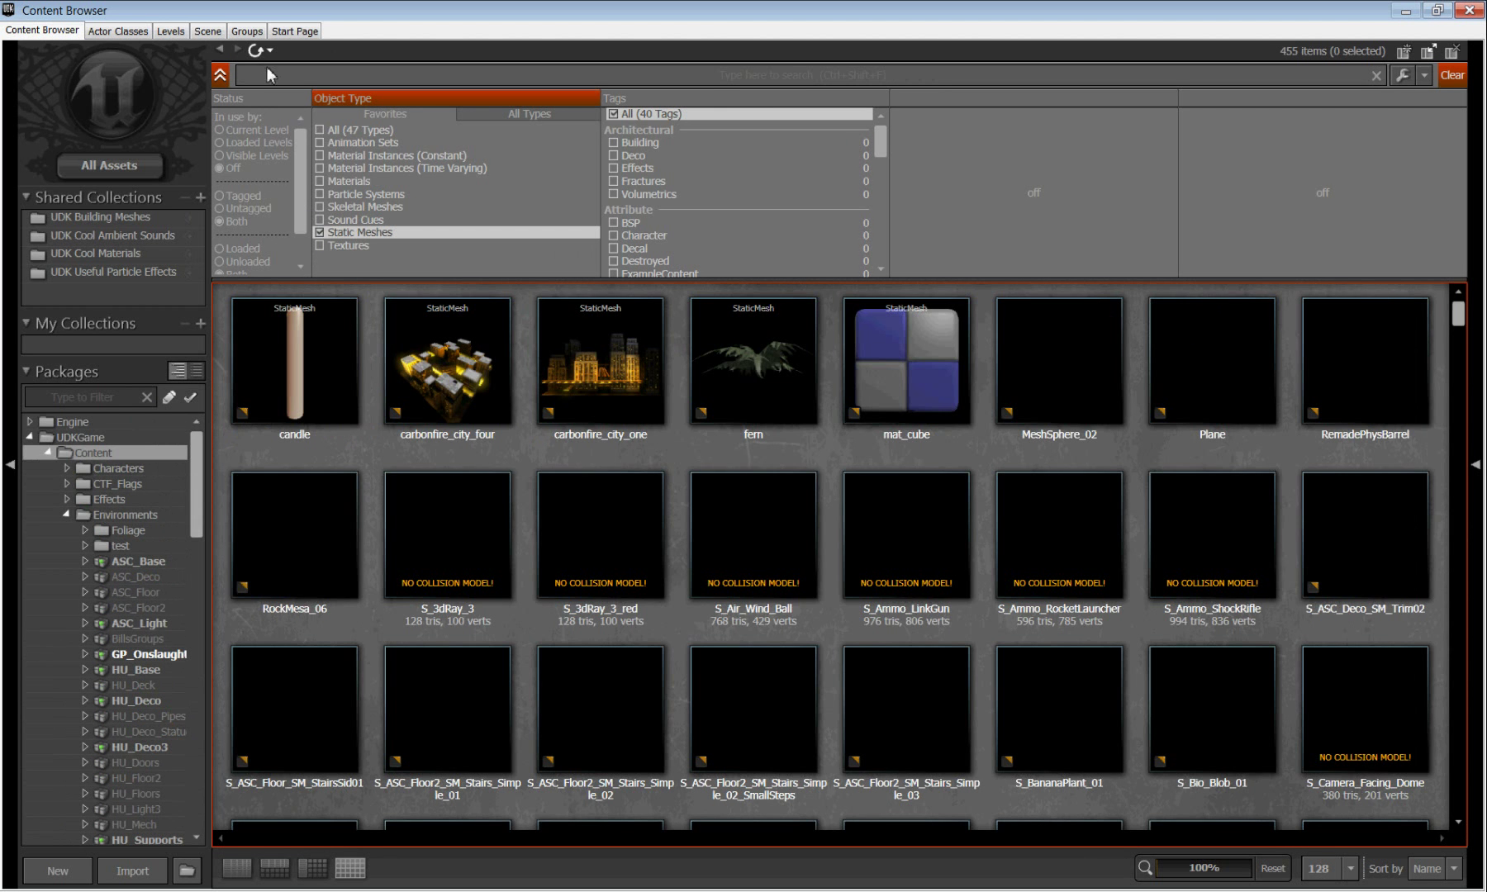
{"action": "left_click", "coordinate": [259, 75]}
{"action": "type", "text": "mrees"}
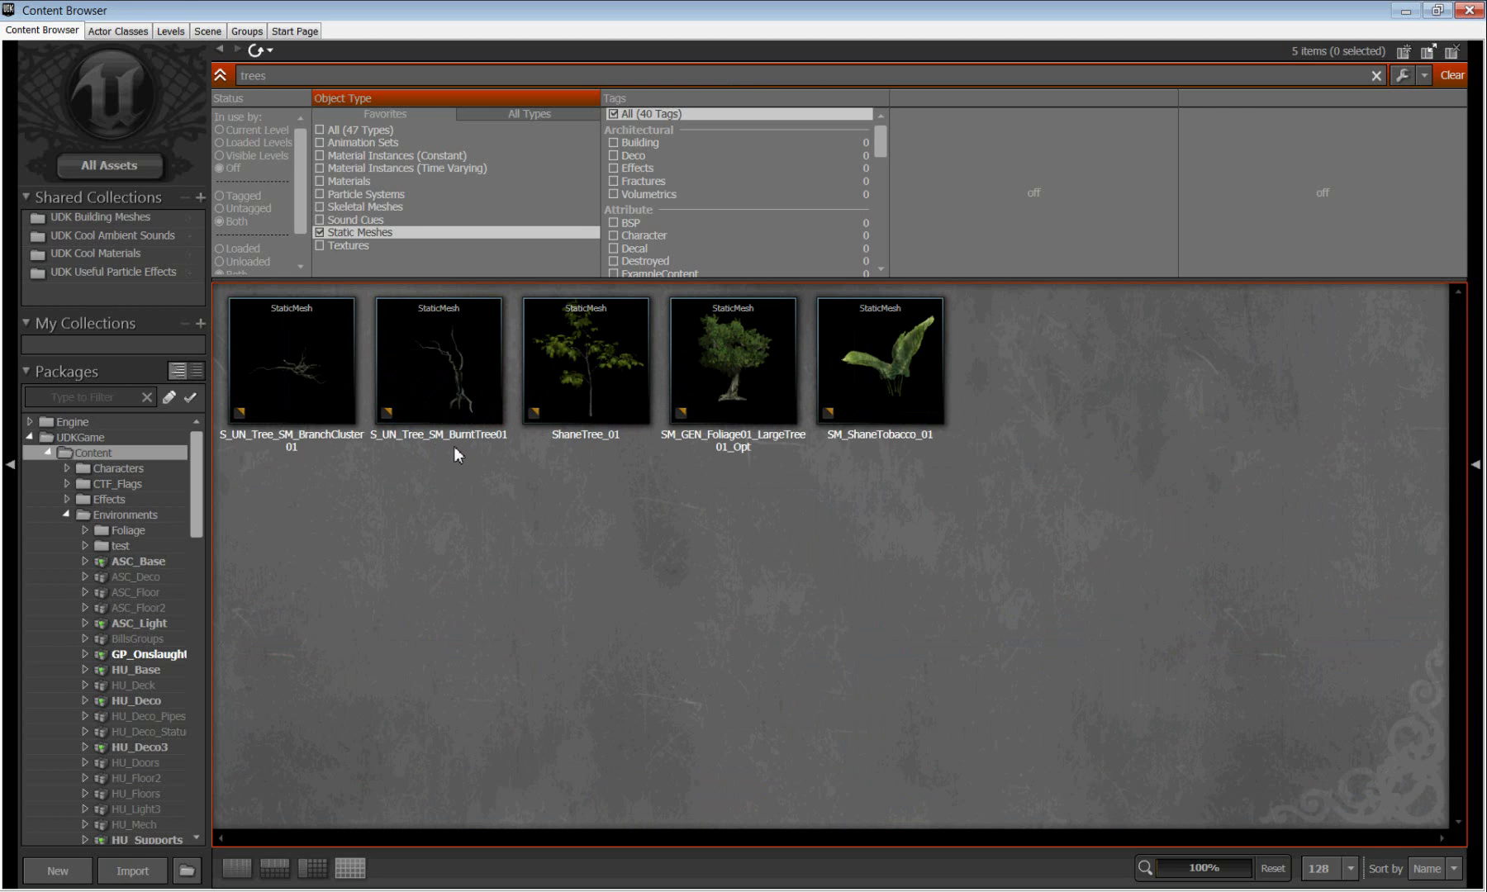
{"action": "left_click", "coordinate": [455, 342]}
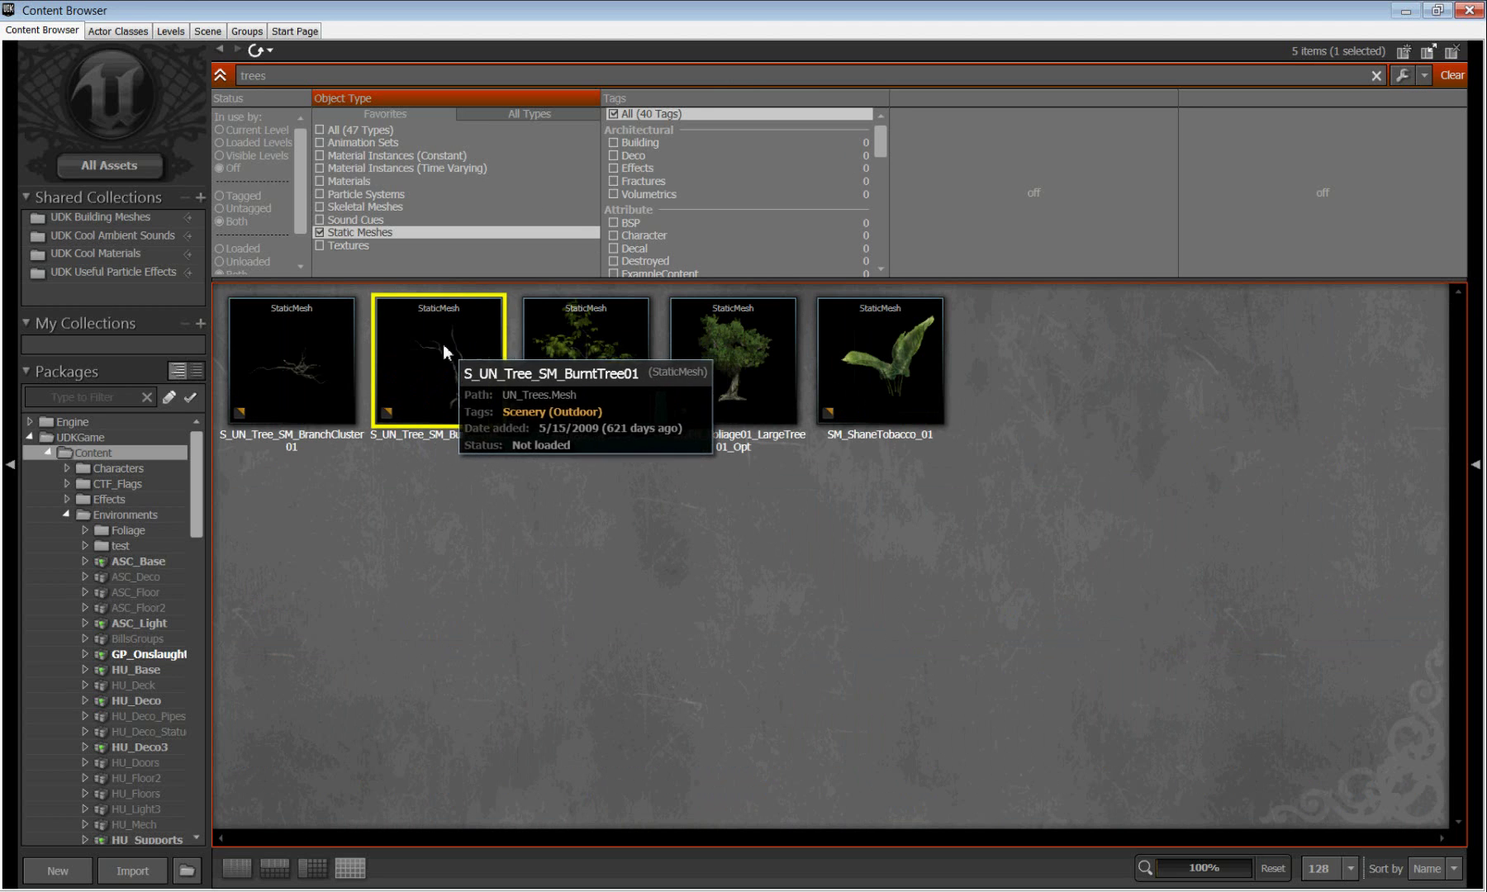
Close the Content Browser and add the selected burnt tree mesh as a decoration to the trees DecoLayer.
{"action": "left_click", "coordinate": [1479, 10]}
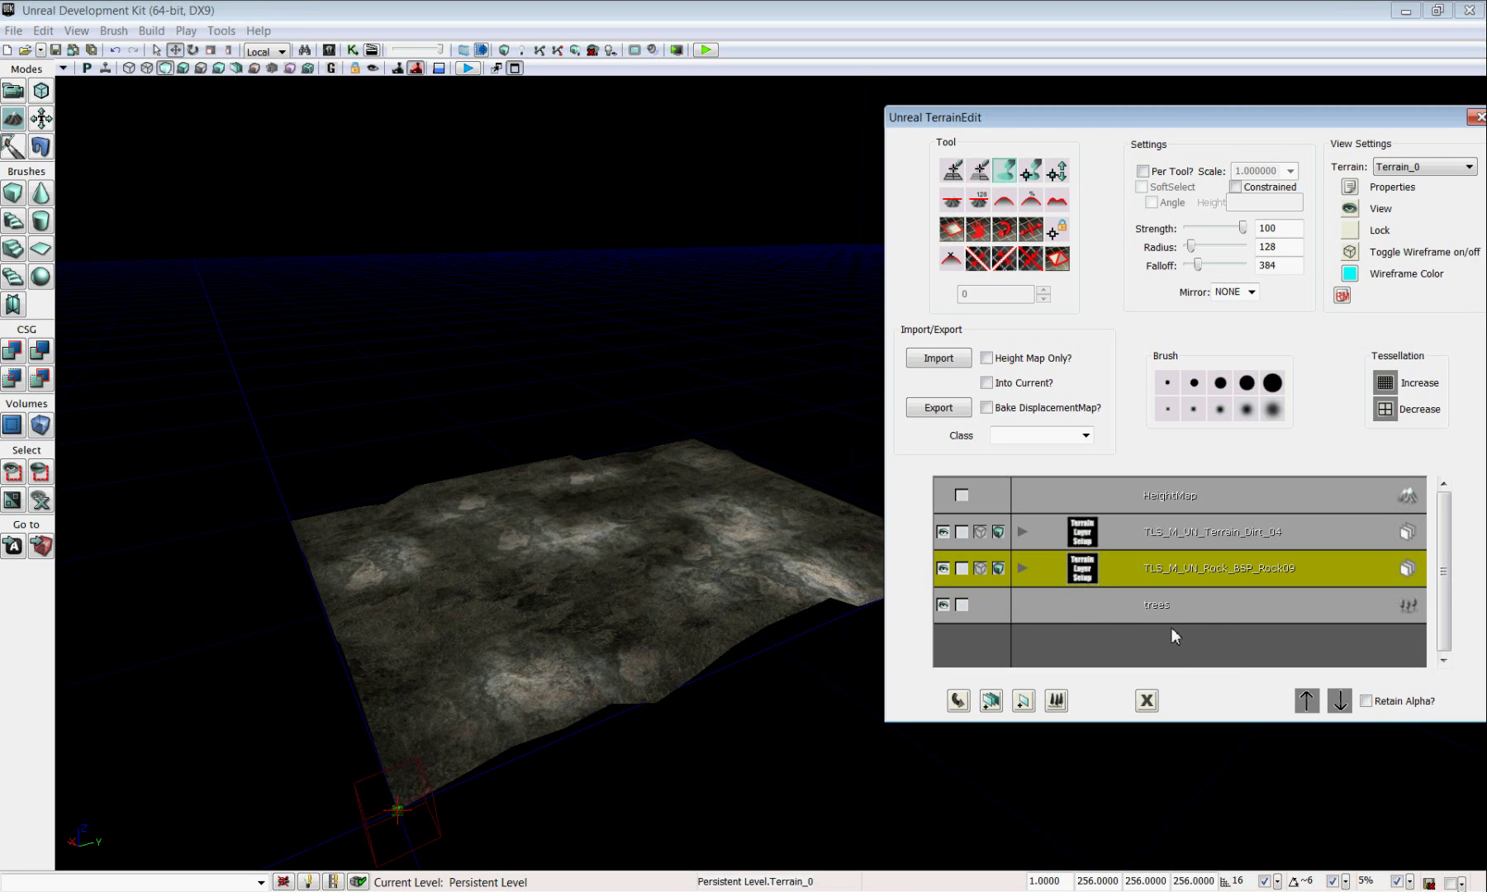
{"action": "left_click", "coordinate": [1172, 604]}
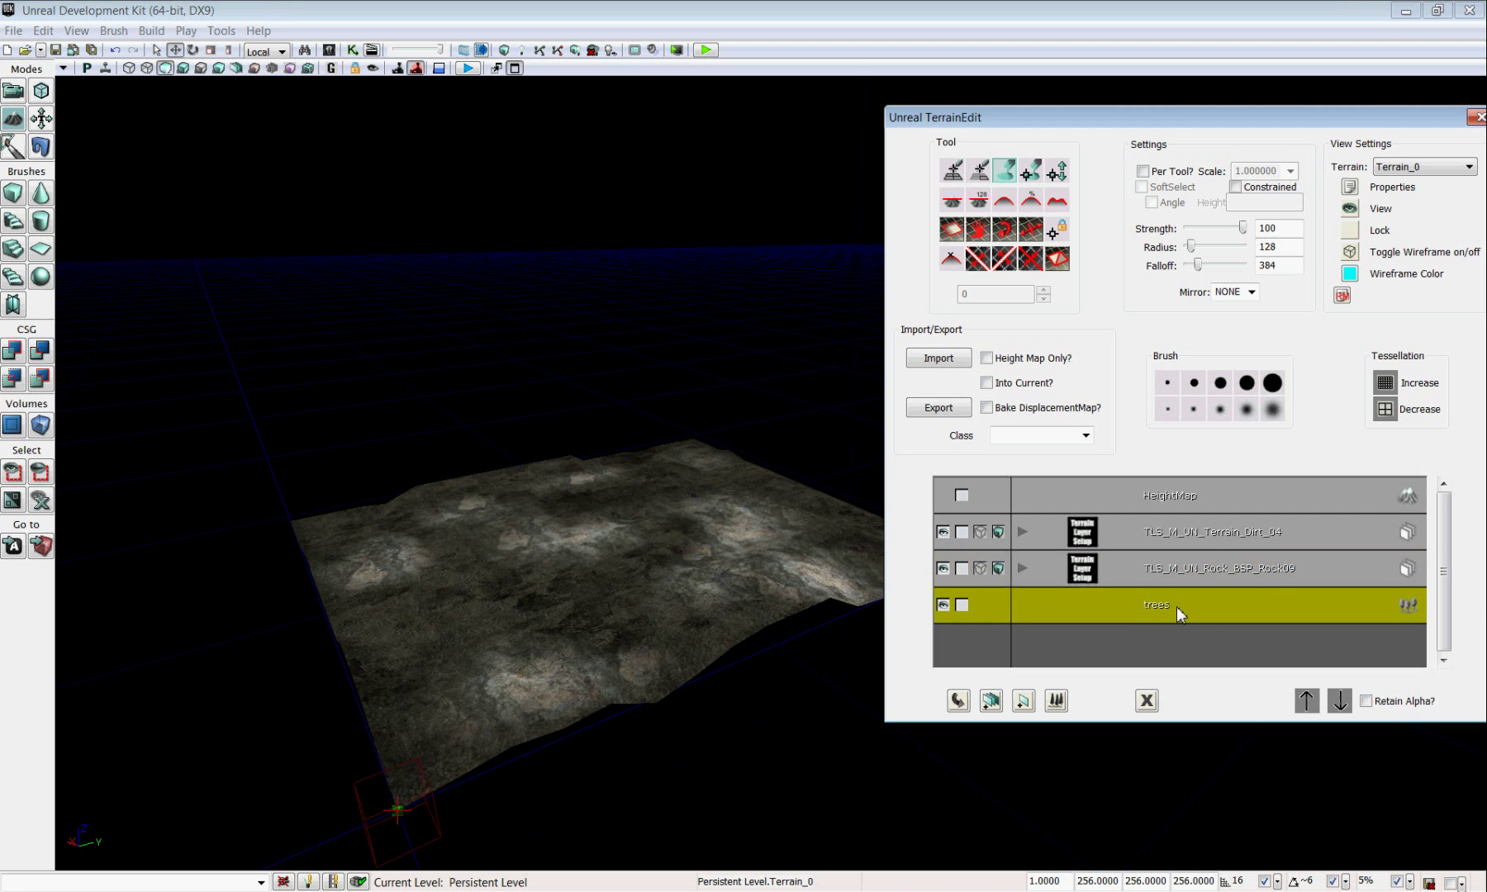
{"action": "right_click", "coordinate": [1179, 606]}
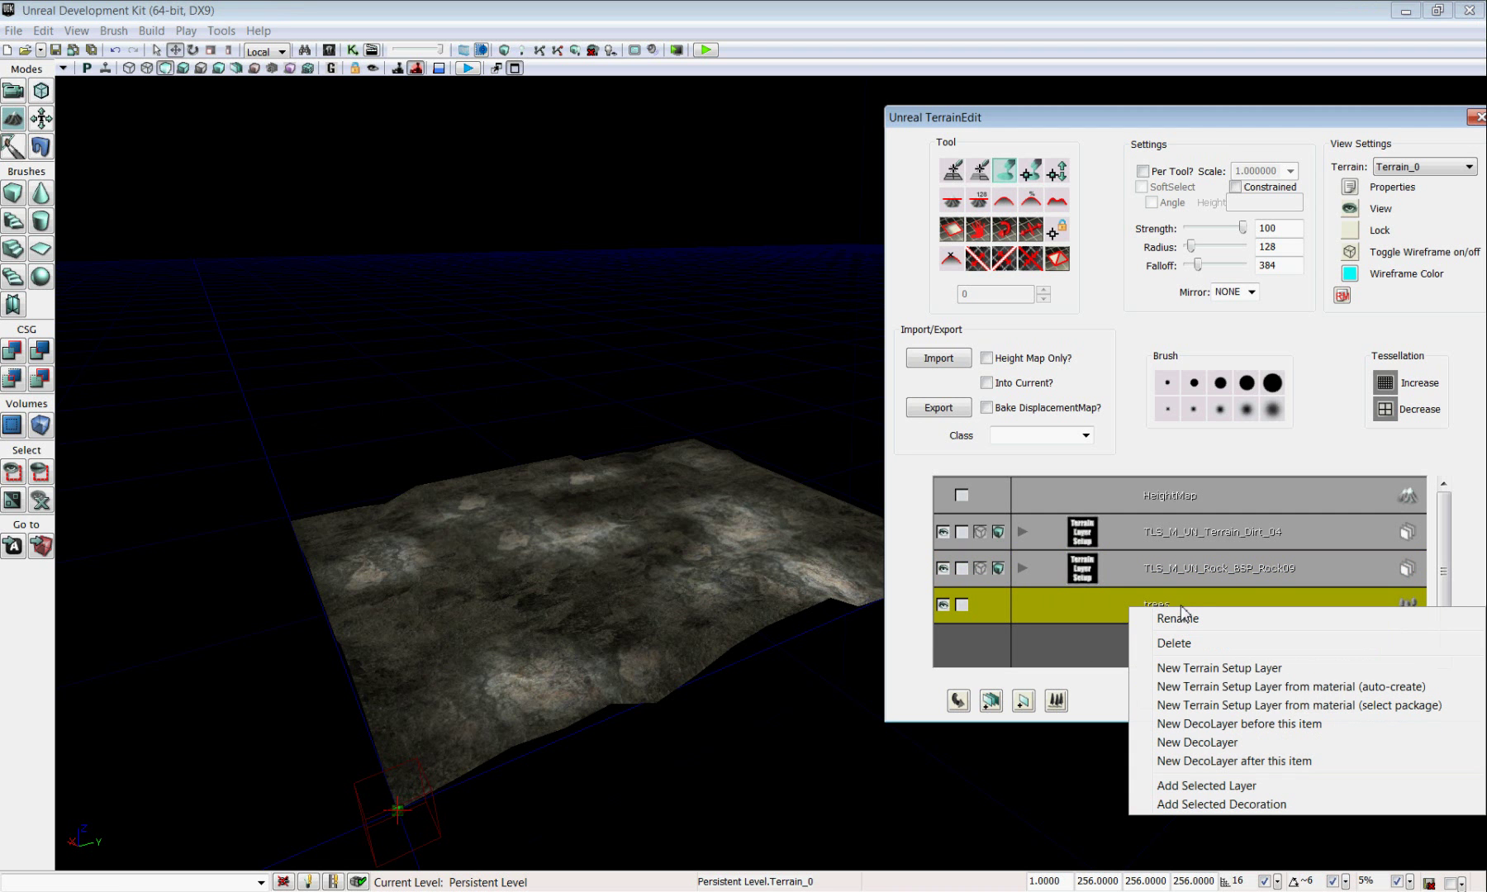
{"action": "left_click", "coordinate": [1299, 805]}
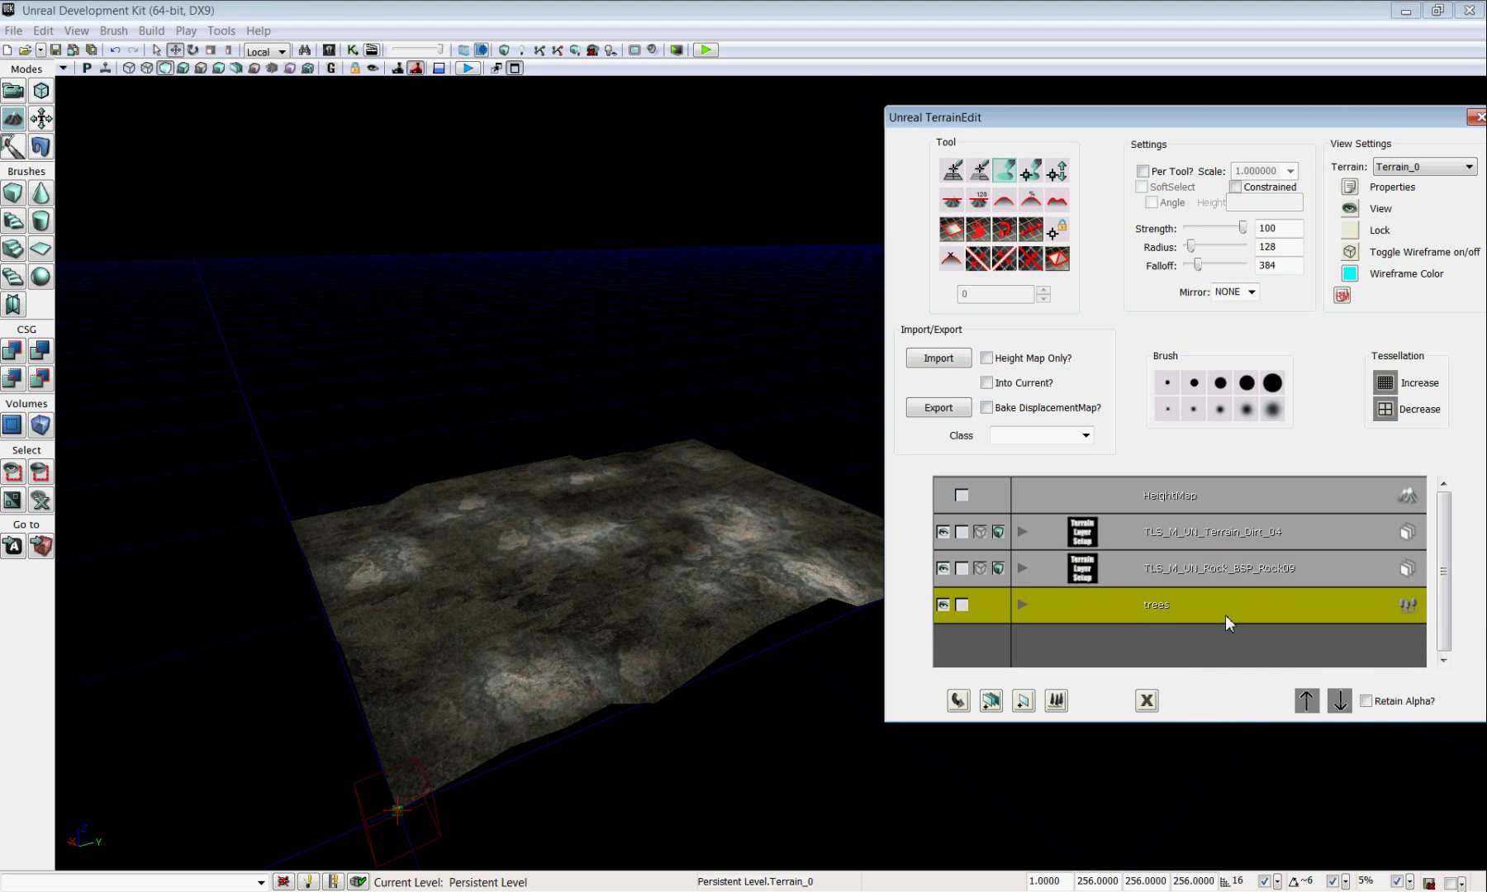
In the terrain's properties, set the trees layer decoration's Min Scale, Max Scale and Density to 1.
{"action": "left_click", "coordinate": [1349, 187]}
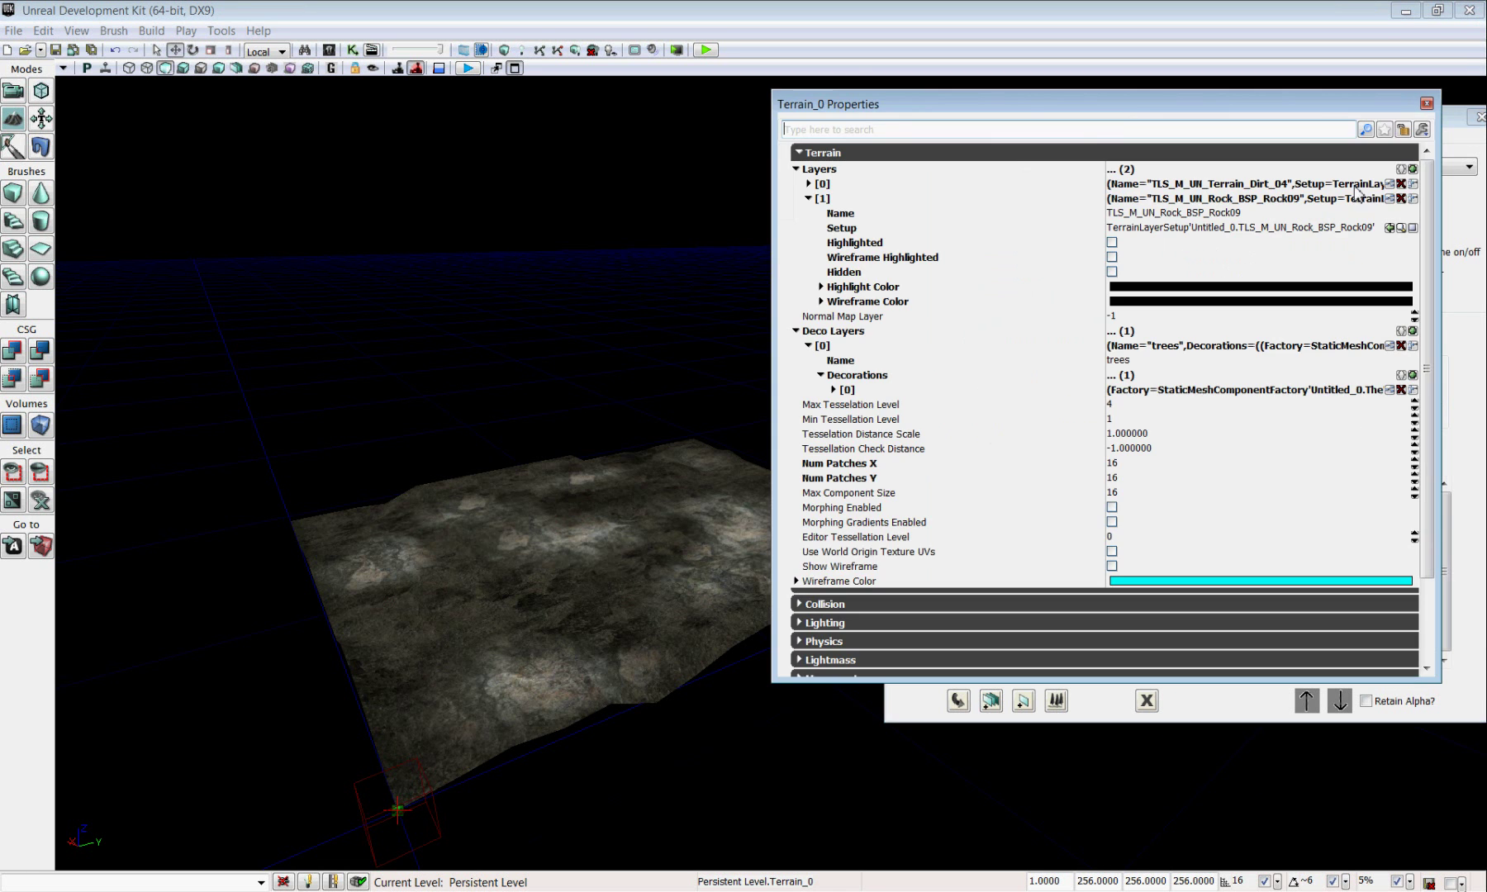
{"action": "left_click", "coordinate": [834, 391]}
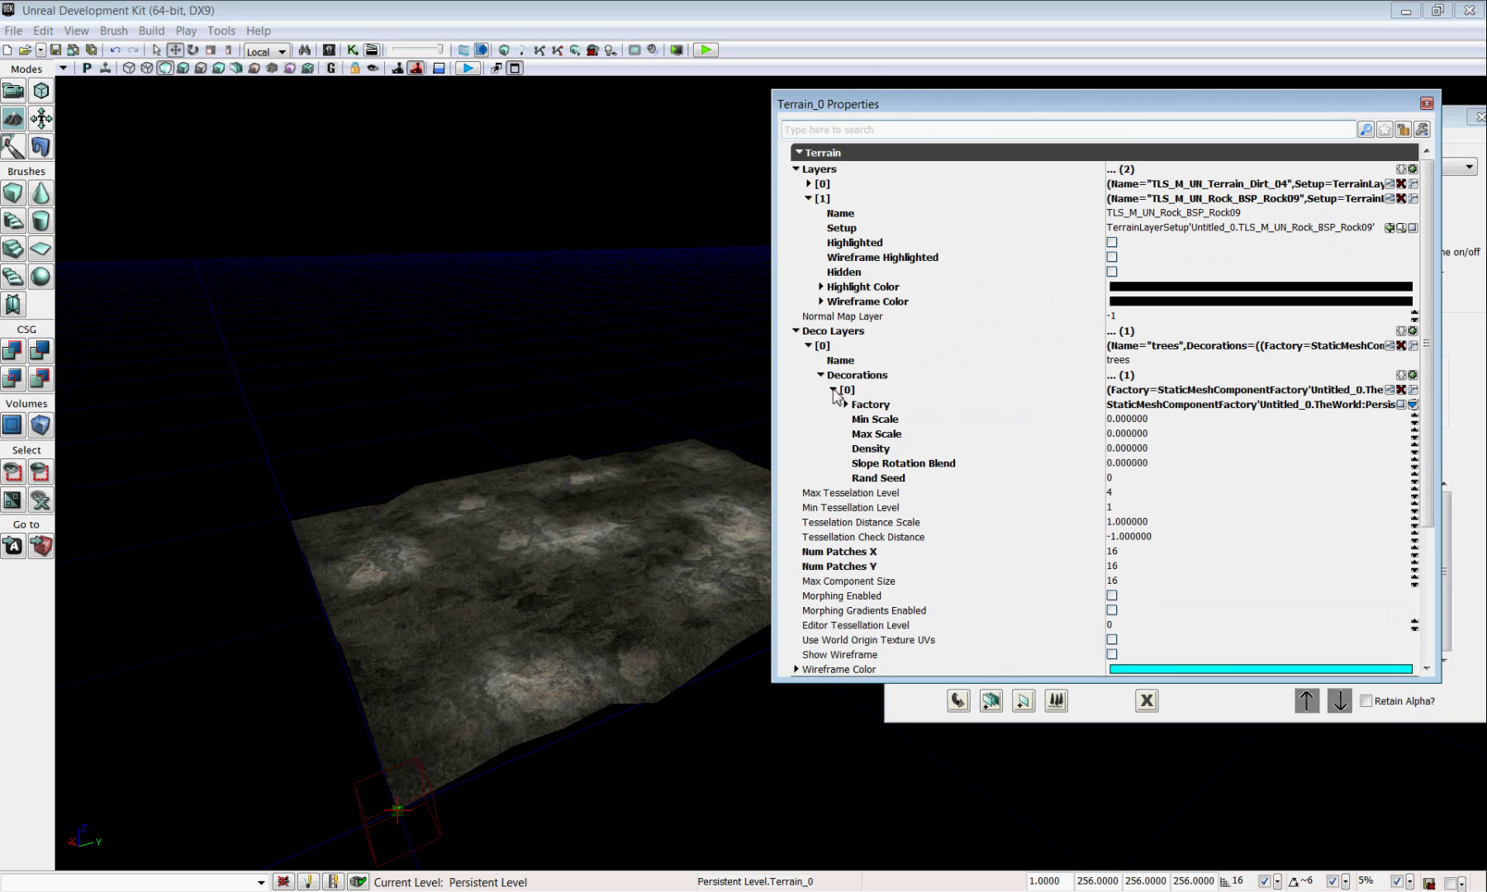
{"action": "left_click", "coordinate": [1137, 419]}
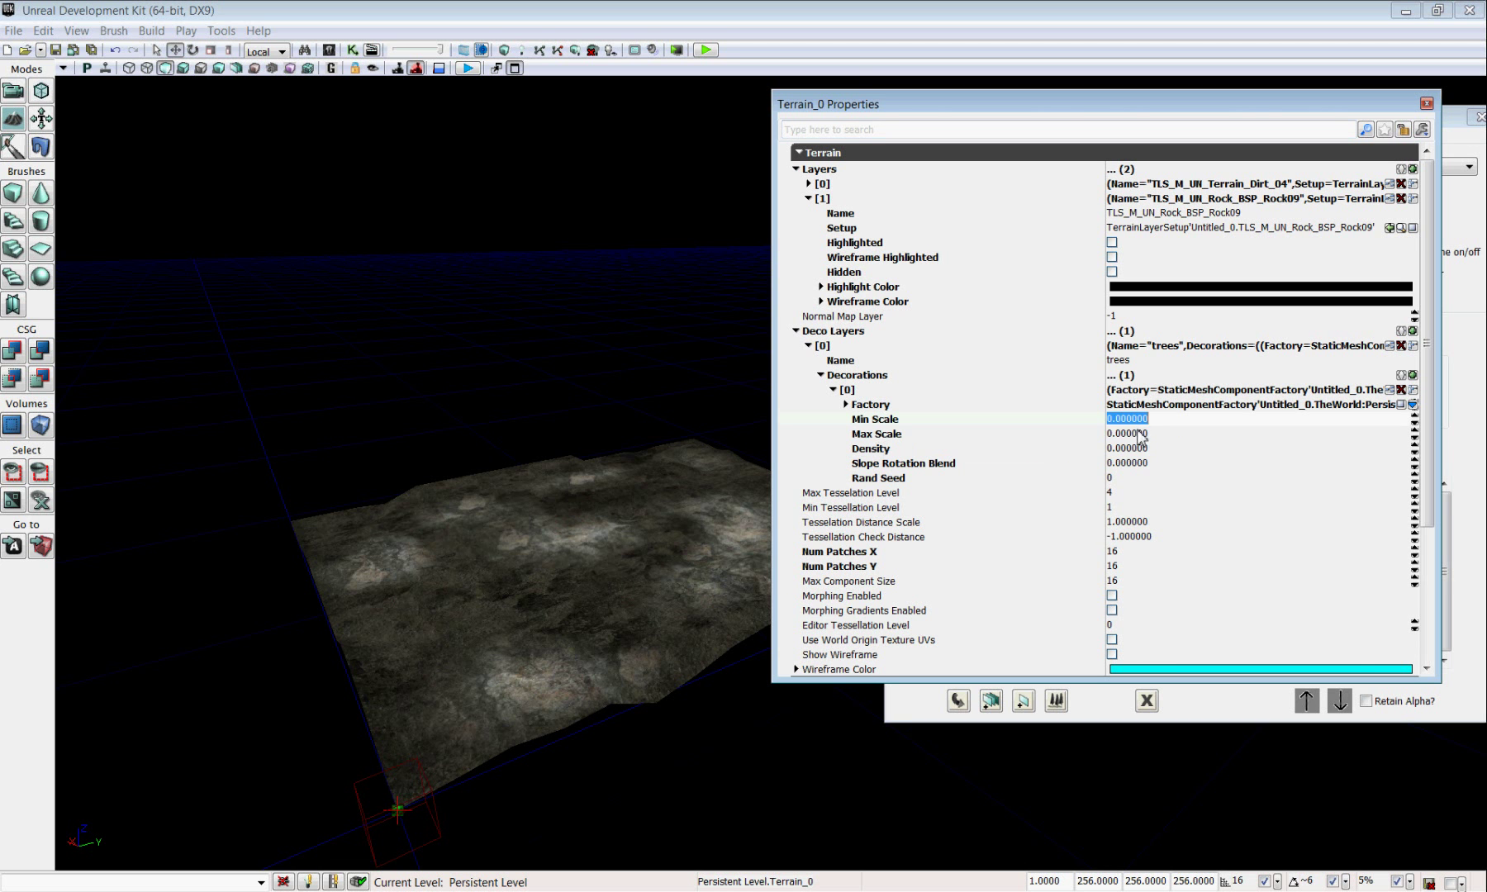
{"action": "type", "text": "1"}
{"action": "left_click", "coordinate": [1141, 433]}
{"action": "type", "text": "1"}
{"action": "left_click", "coordinate": [1130, 450]}
{"action": "type", "text": "1"}
{"action": "left_click", "coordinate": [1132, 465]}
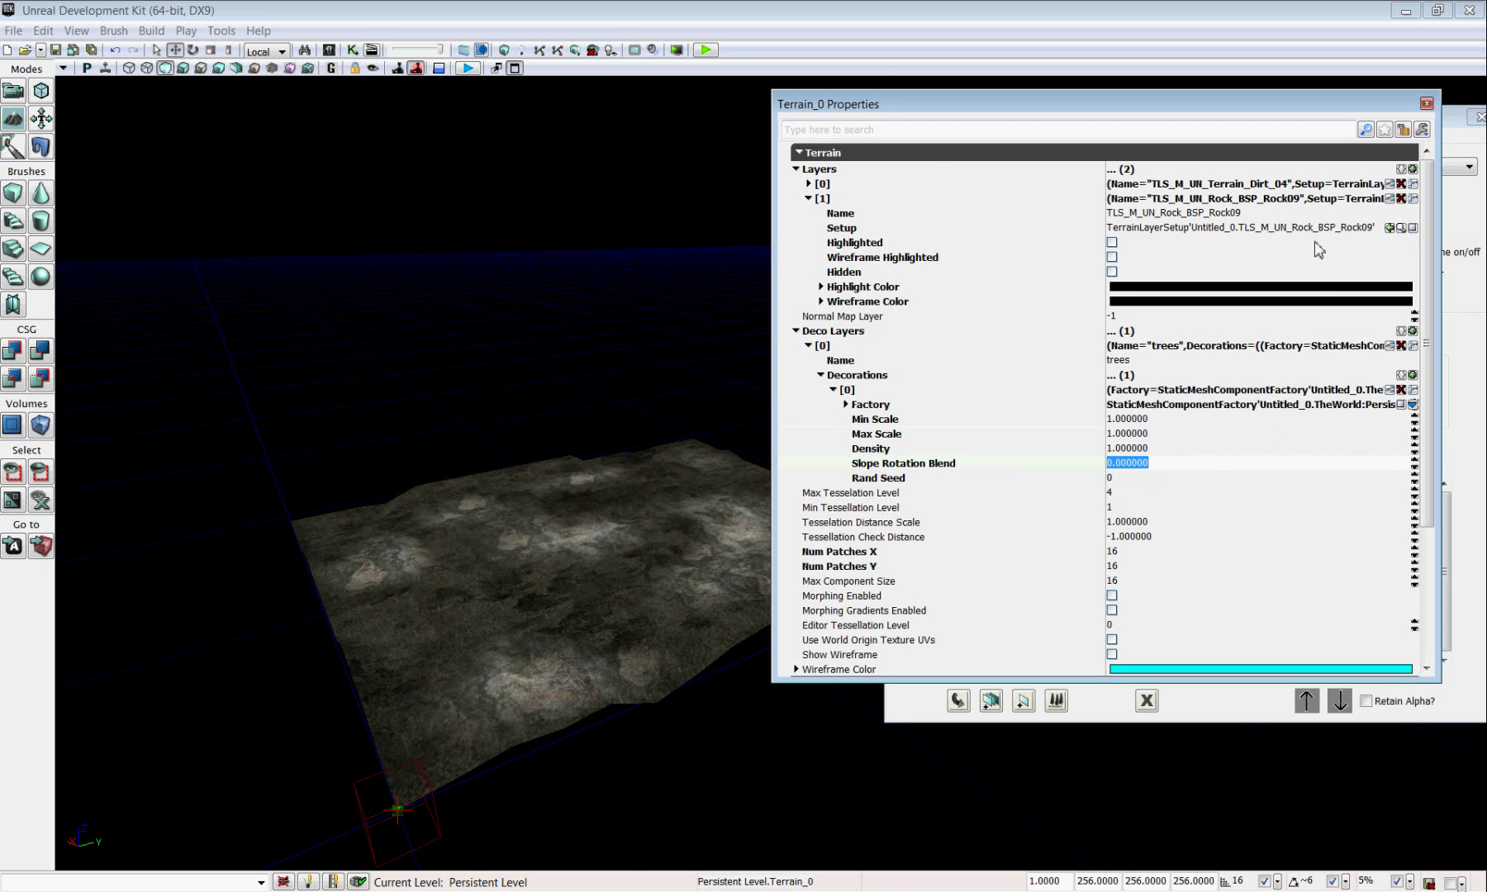
Close the terrain properties and paint the trees DecoLayer across the middle of the terrain to scatter burnt trees.
{"action": "left_click", "coordinate": [1427, 104]}
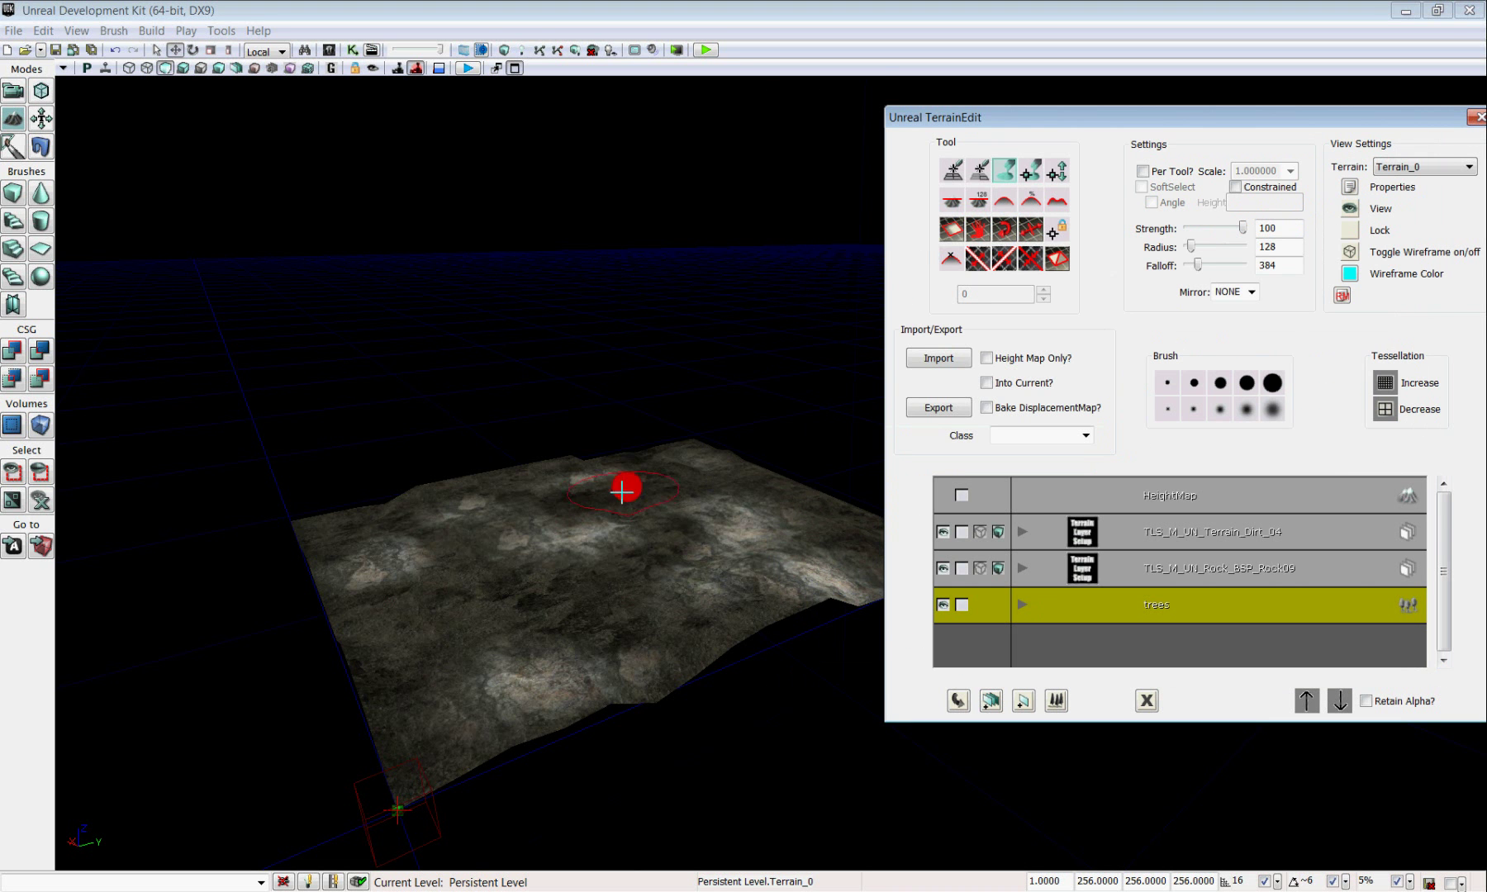
{"action": "mouse_move", "coordinate": [678, 498]}
{"action": "left_mouse_down", "text": "ctrl"}
{"action": "mouse_move", "coordinate": [545, 557]}
{"action": "mouse_move", "coordinate": [572, 576]}
{"action": "mouse_move", "coordinate": [665, 554]}
{"action": "mouse_move", "coordinate": [538, 645]}
{"action": "mouse_move", "coordinate": [497, 650]}
{"action": "mouse_move", "coordinate": [458, 563]}
{"action": "mouse_move", "coordinate": [425, 589]}
{"action": "mouse_move", "coordinate": [475, 596]}
{"action": "mouse_move", "coordinate": [470, 649]}
{"action": "mouse_move", "coordinate": [400, 545]}
{"action": "mouse_move", "coordinate": [524, 518]}
{"action": "mouse_move", "coordinate": [626, 521]}
{"action": "mouse_move", "coordinate": [705, 525]}
{"action": "mouse_move", "coordinate": [756, 557]}
{"action": "left_mouse_up", "text": "ctrl"}
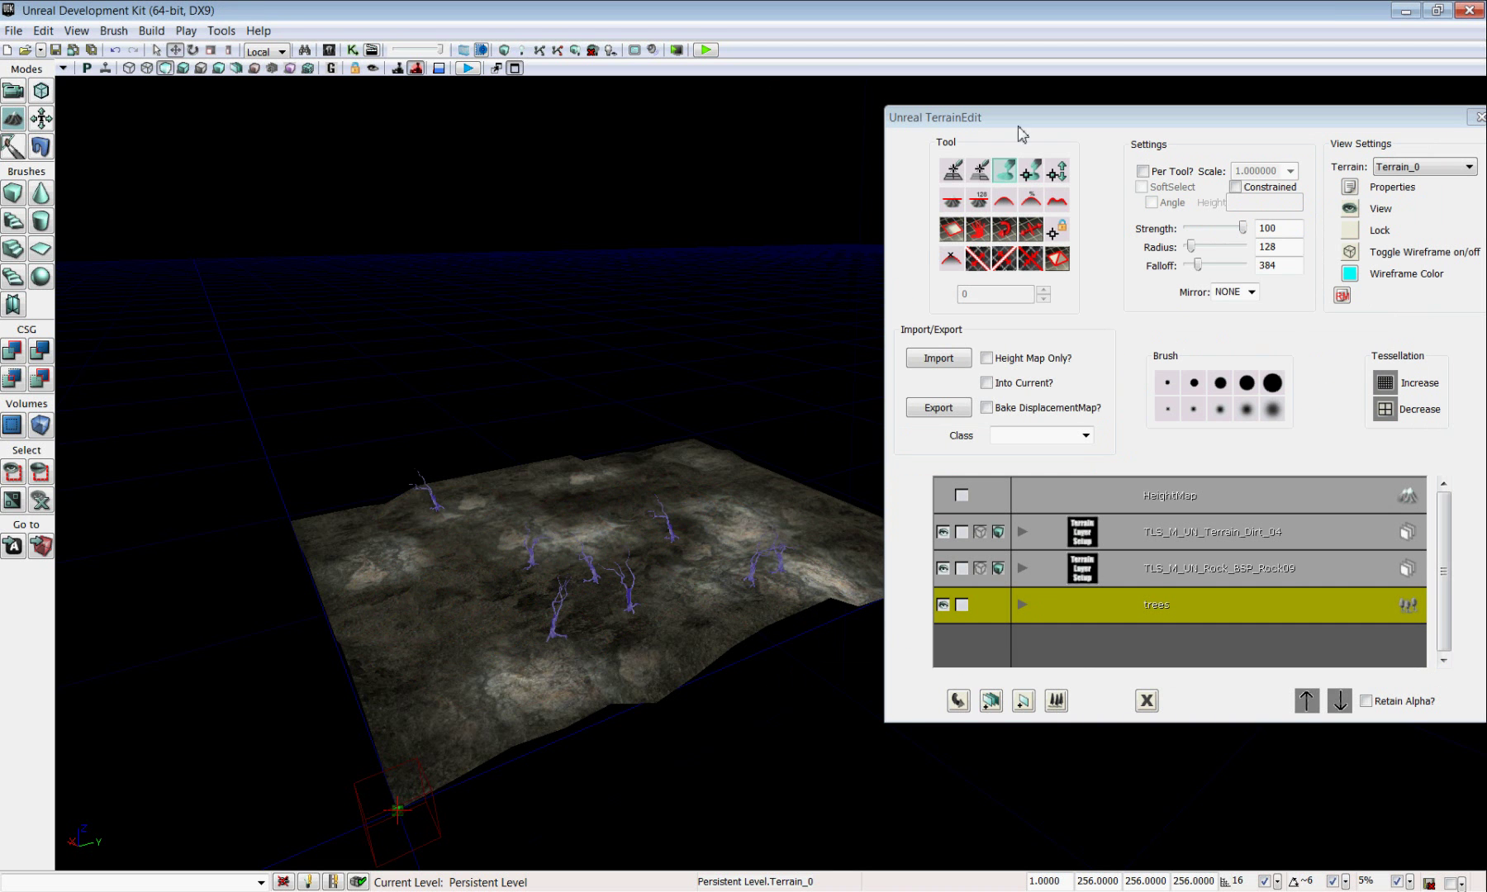
Set the Density of the trees layer decoration to 2 in the terrain's properties and close them.
{"action": "left_click", "coordinate": [1353, 188]}
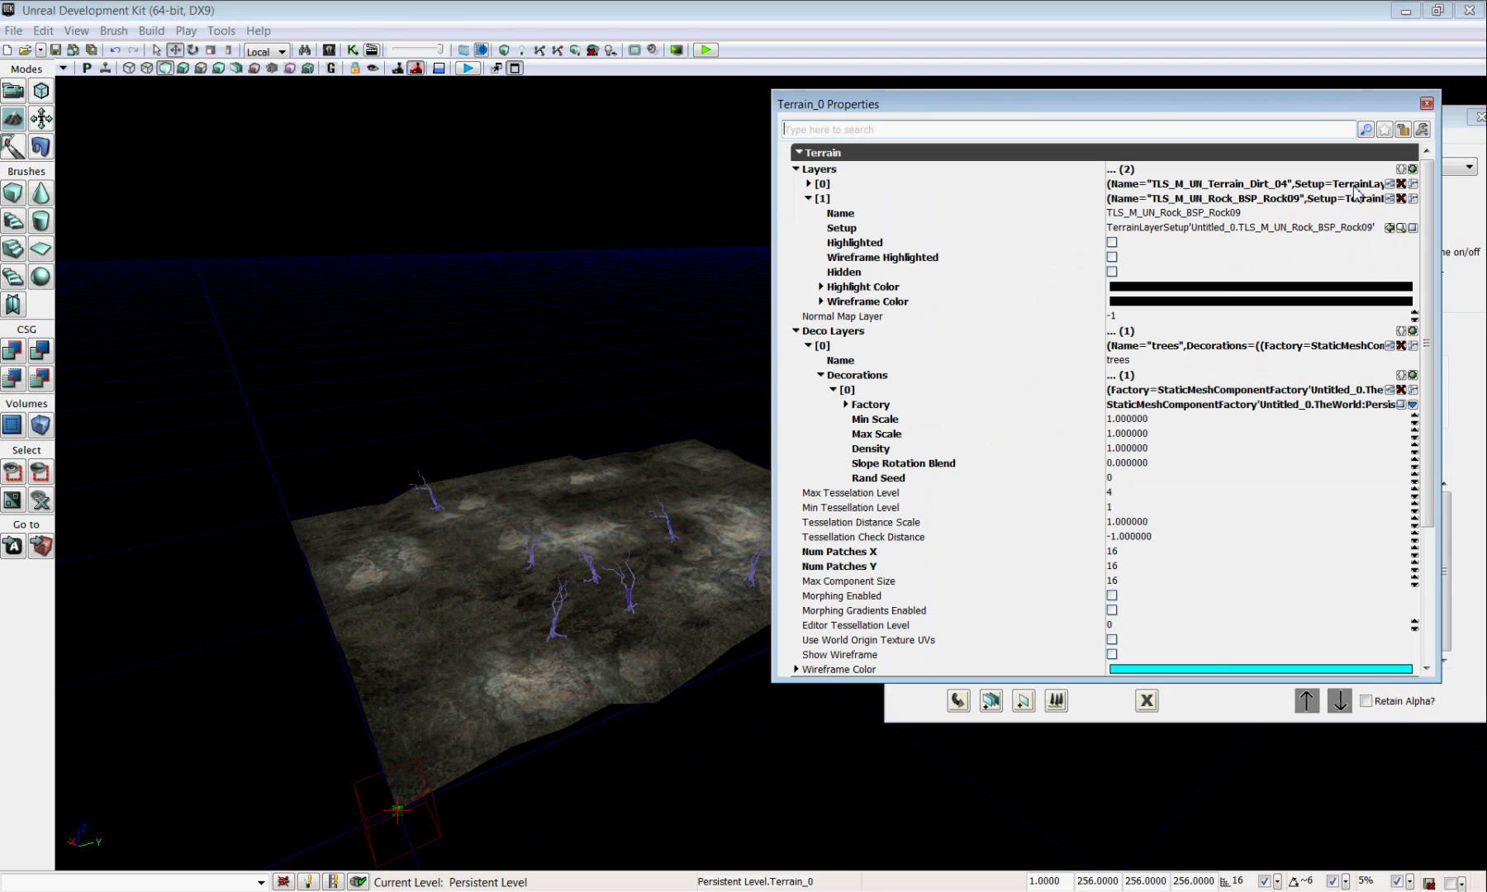
{"action": "left_click", "coordinate": [1143, 450]}
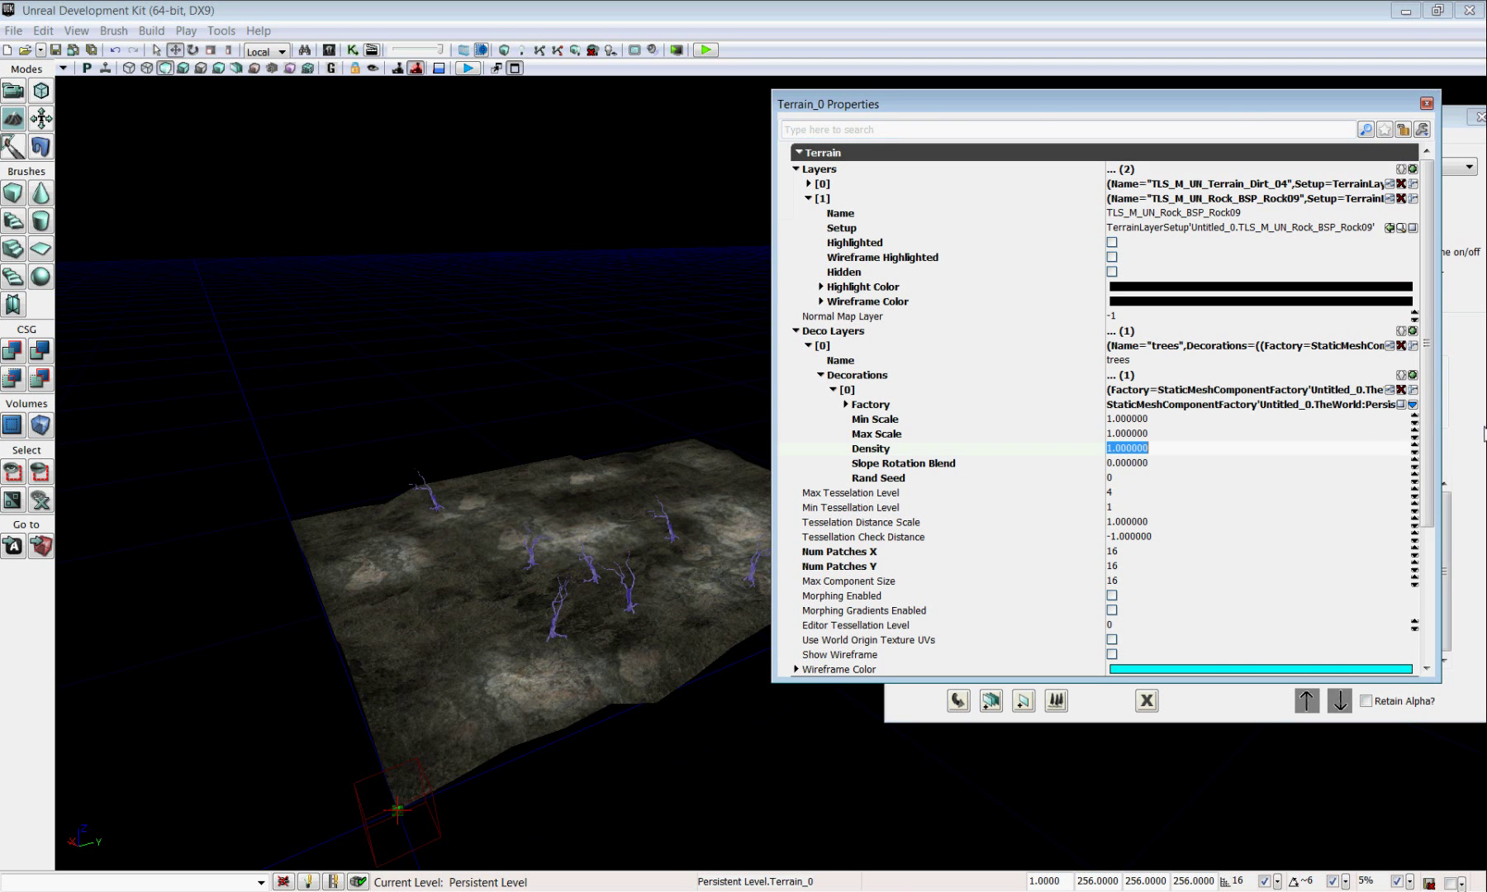
{"action": "type", "text": "2"}
{"action": "key", "text": "Return"}
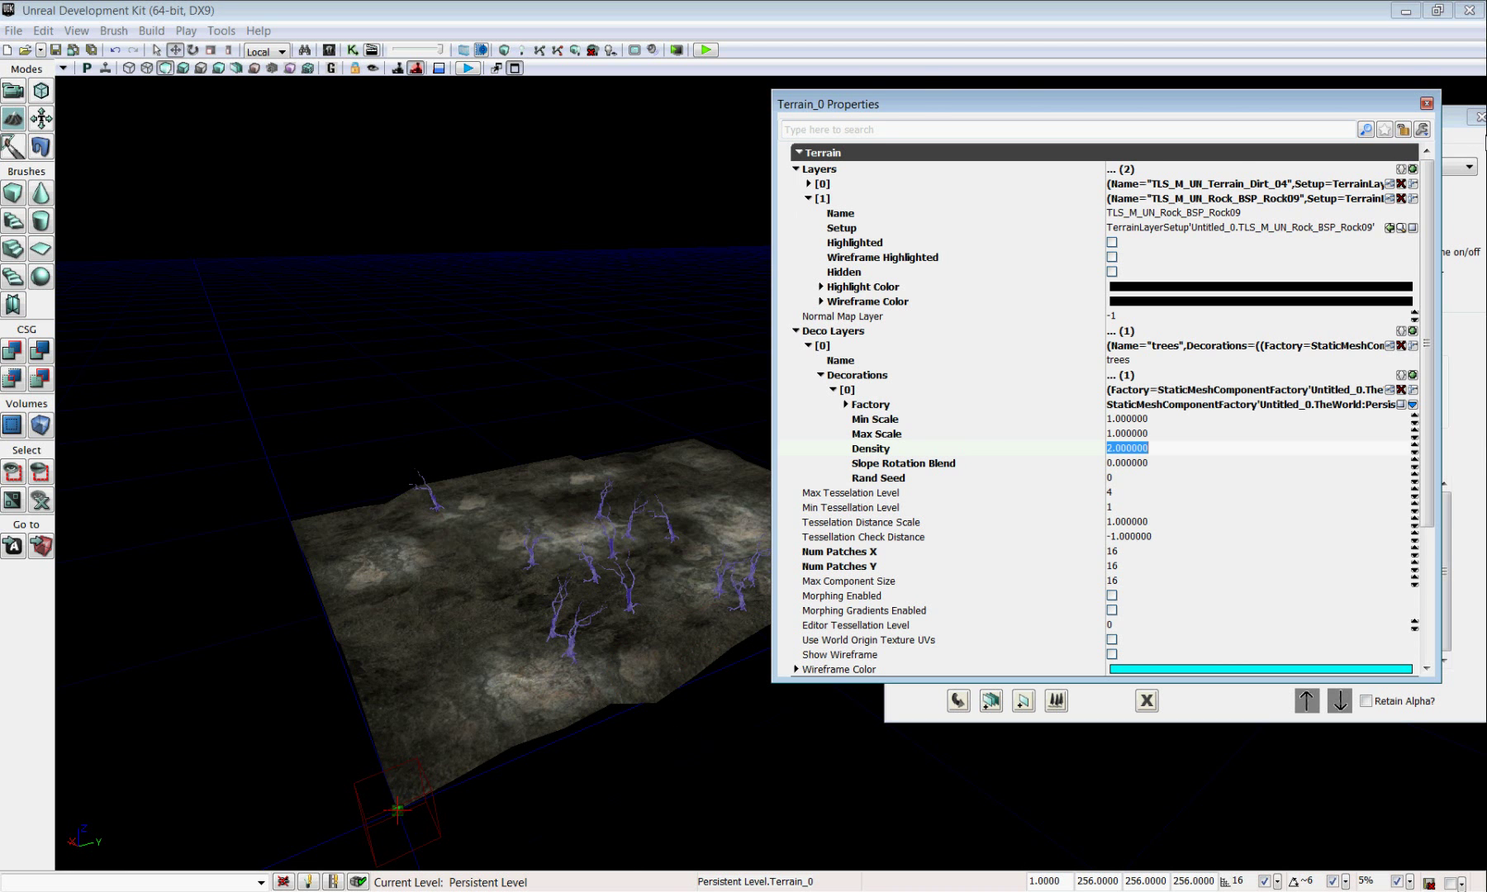
{"action": "left_click", "coordinate": [1425, 105]}
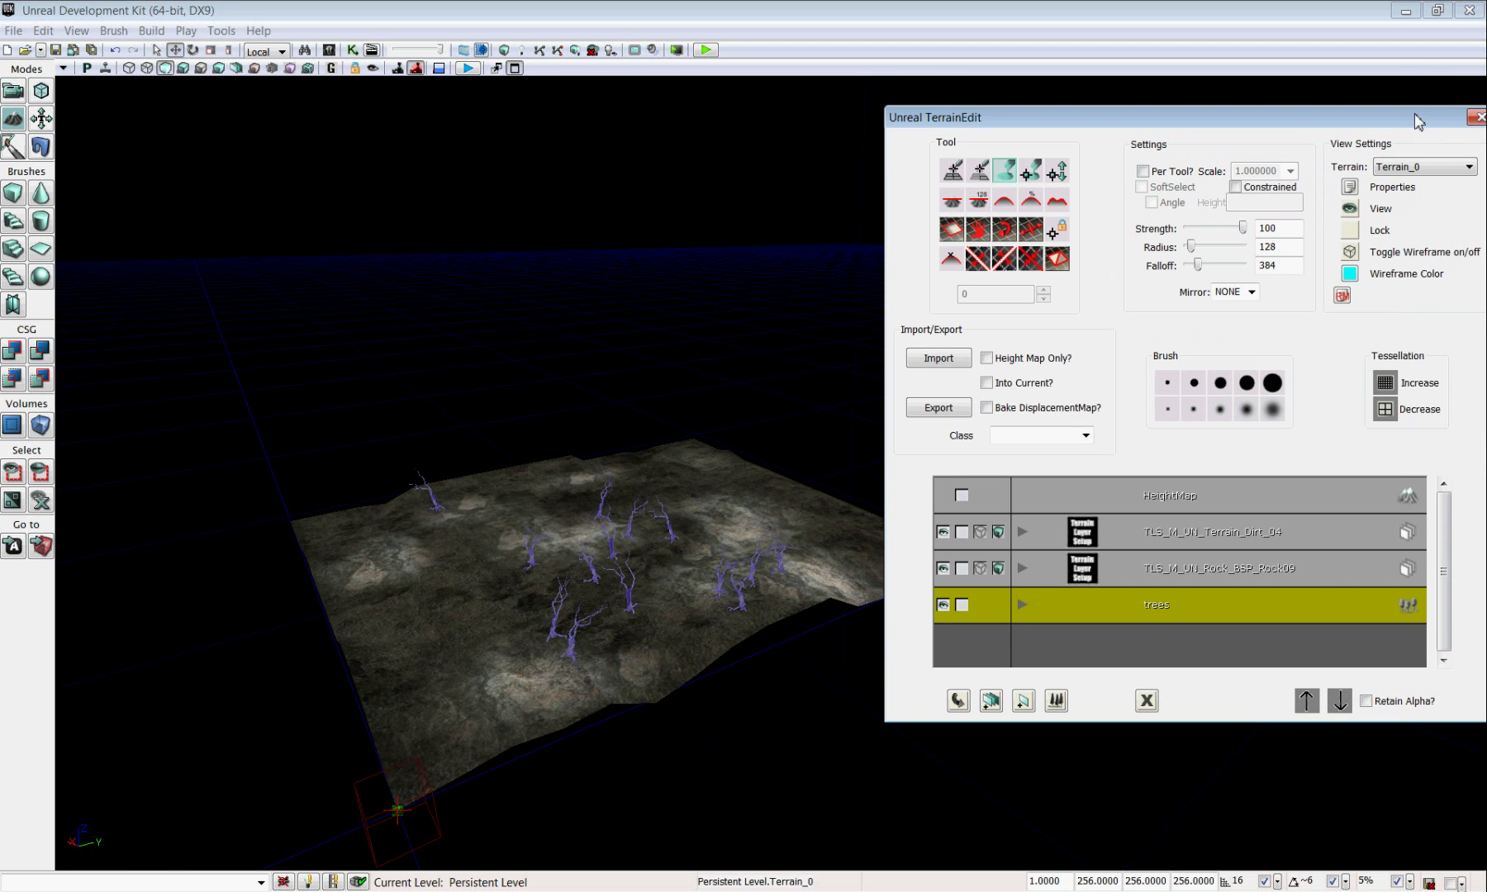